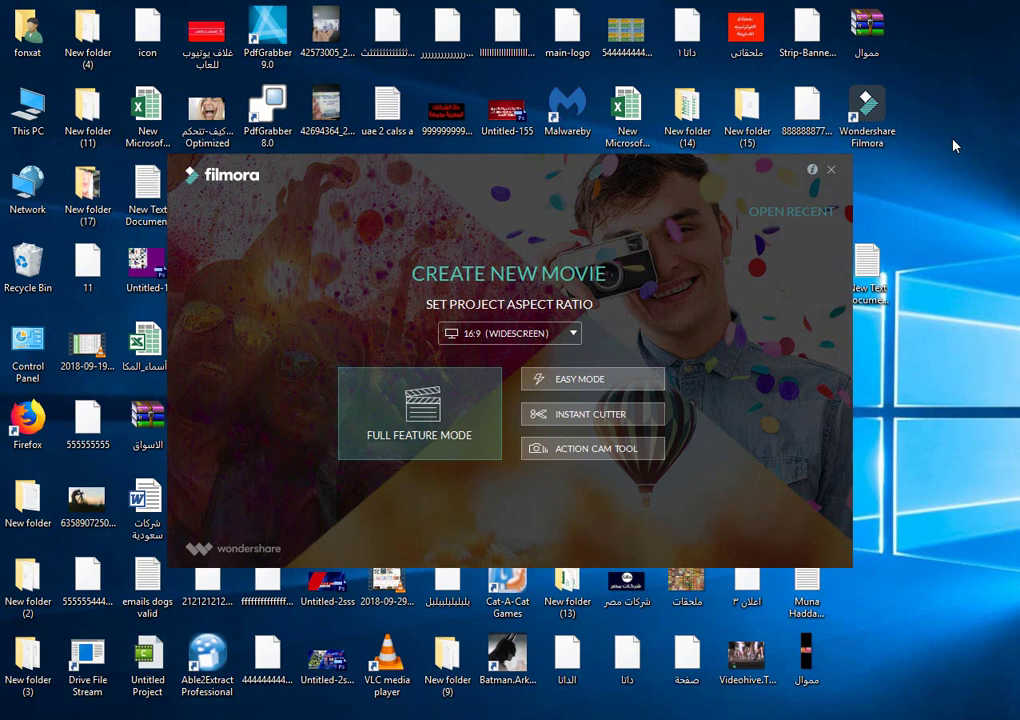
Start an Easy Mode project and import all images from the F: drive folder "ARGFX.NET_Watch , Clock Clockworks 2 - 25 HQ Images".
left_click(576, 388)
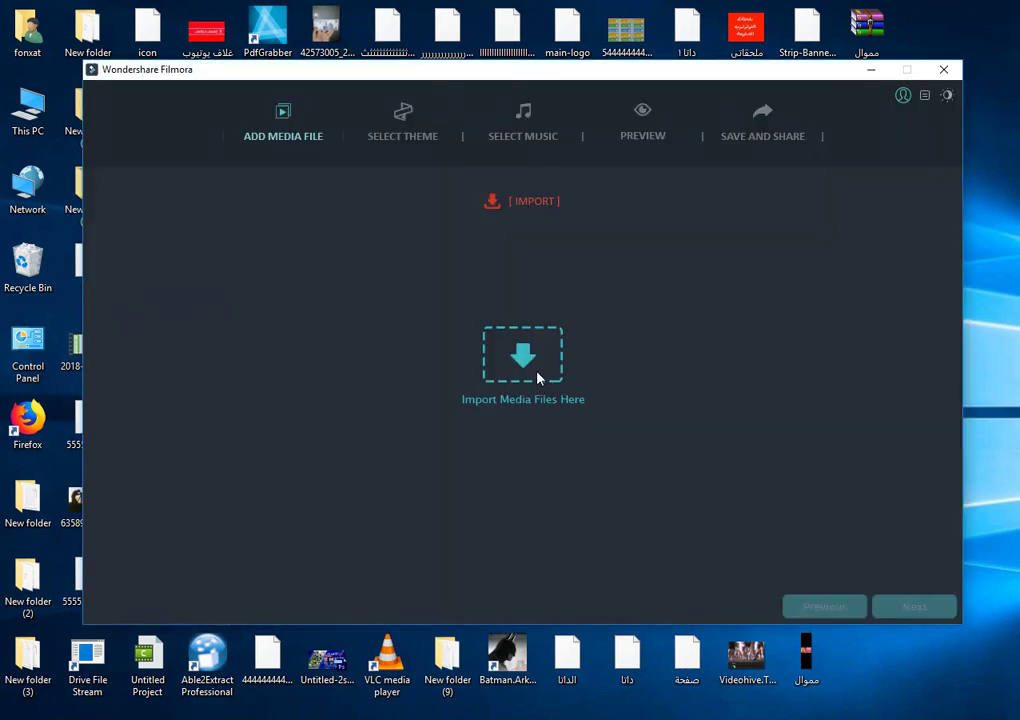
left_click(538, 378)
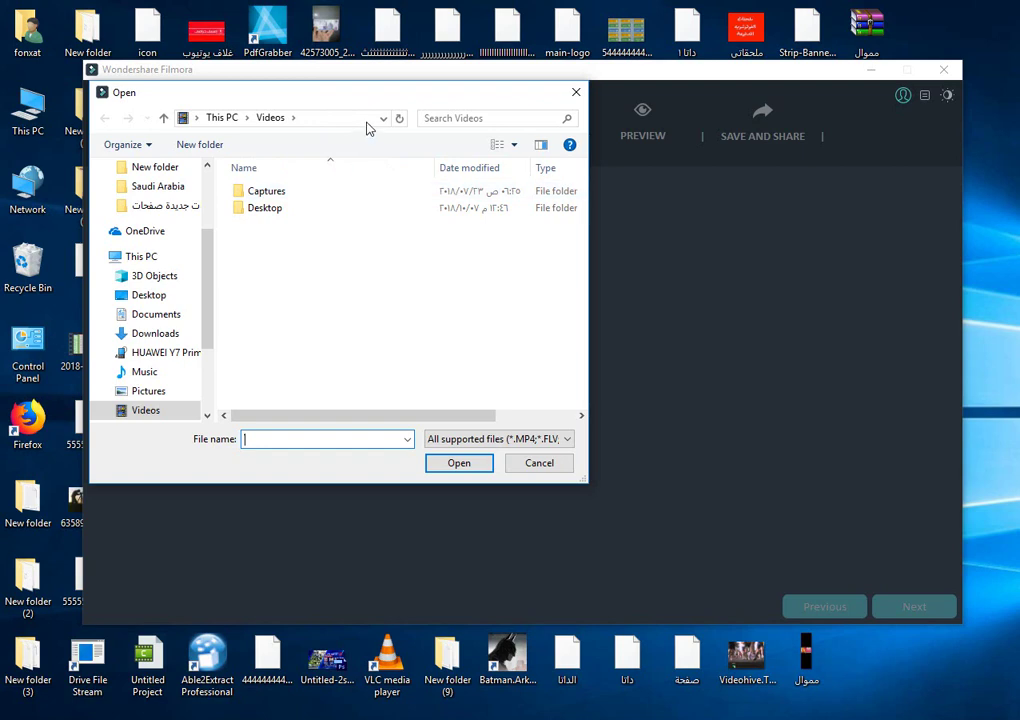
left_click_drag(366, 100, 420, 140)
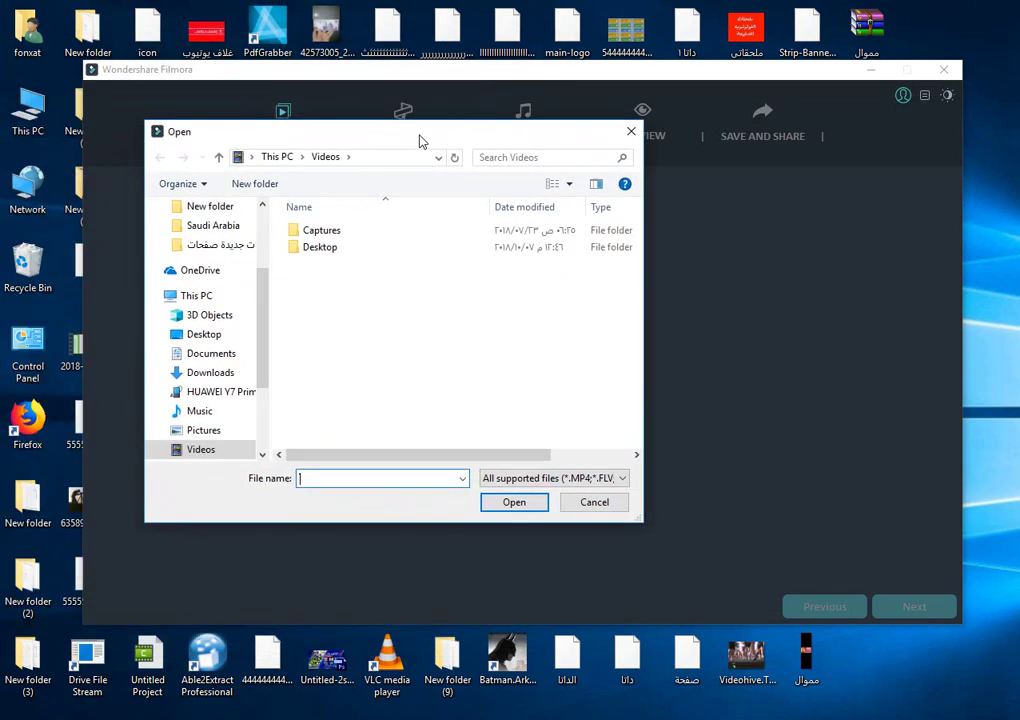
double_click(368, 131)
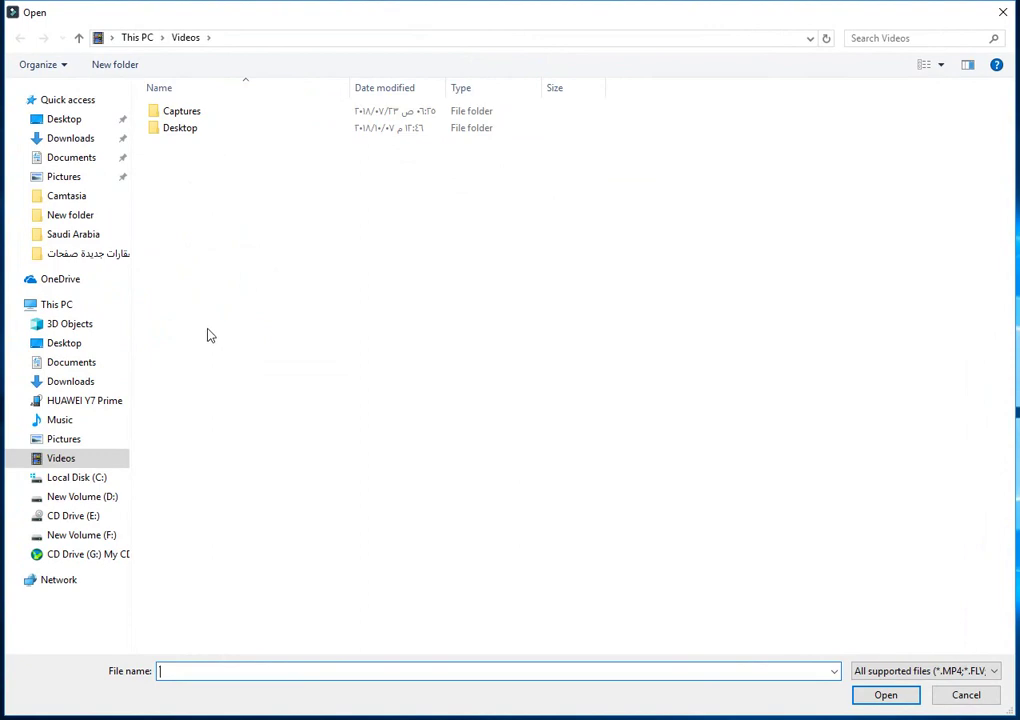
left_click(95, 535)
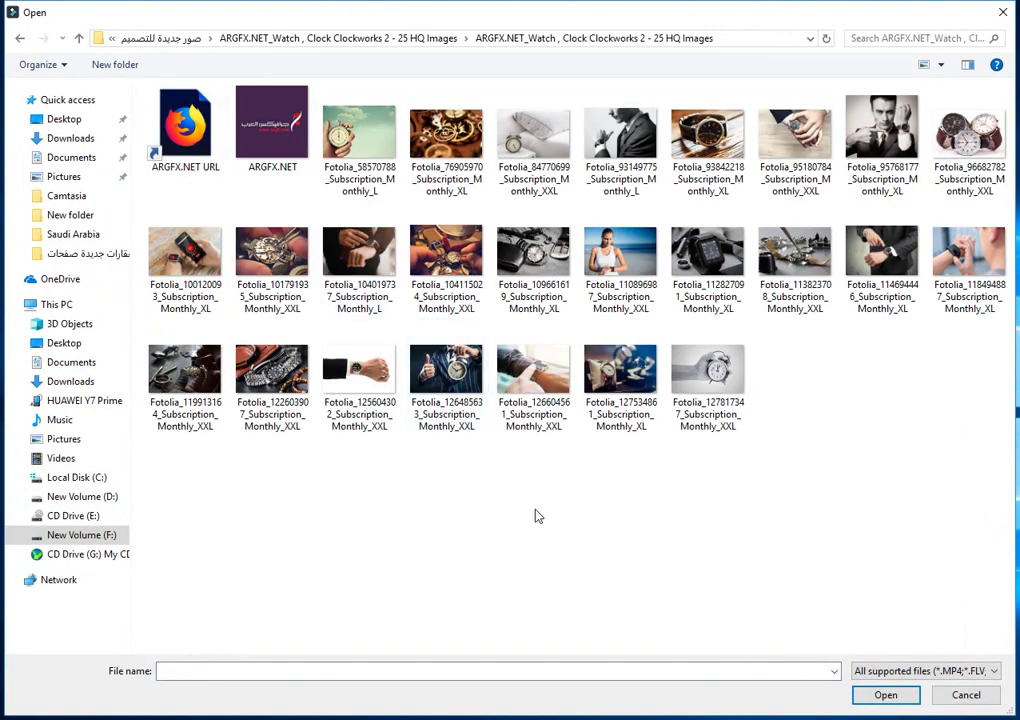
key("ctrl+a")
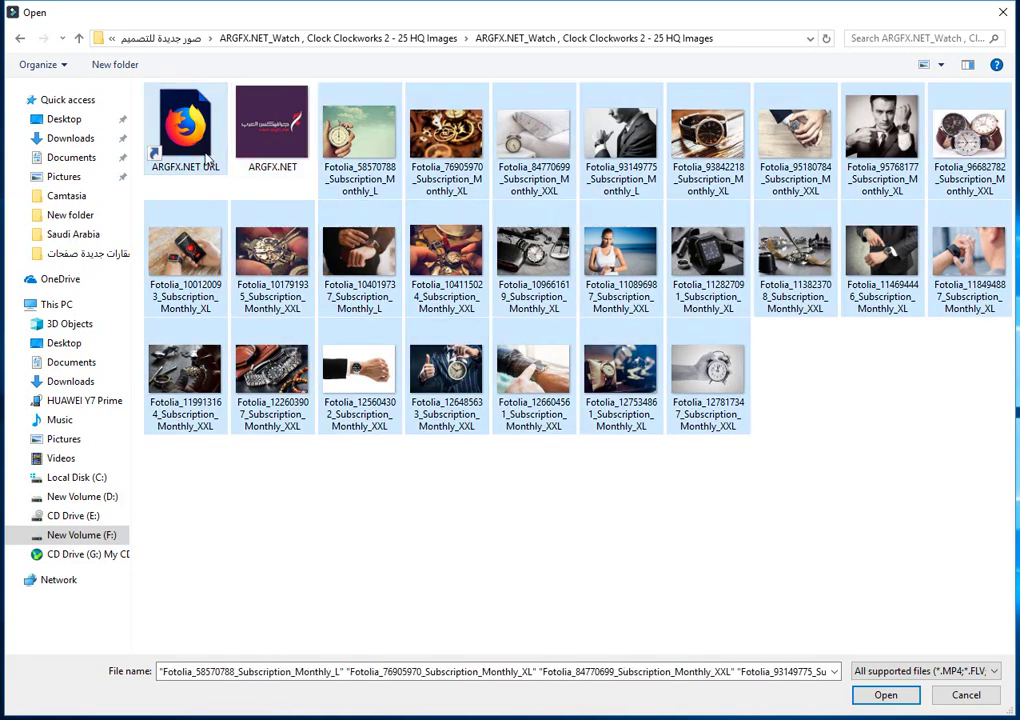
left_click(885, 694)
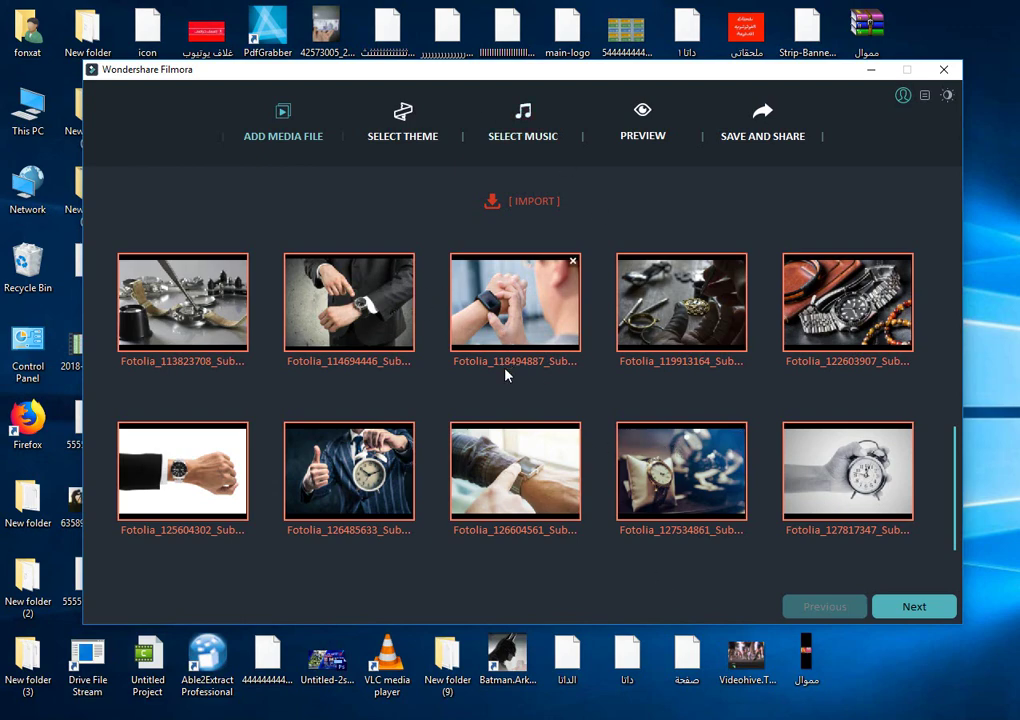
scroll(505, 375, "up", 3)
scroll(505, 375, "down", 3)
left_click(912, 605)
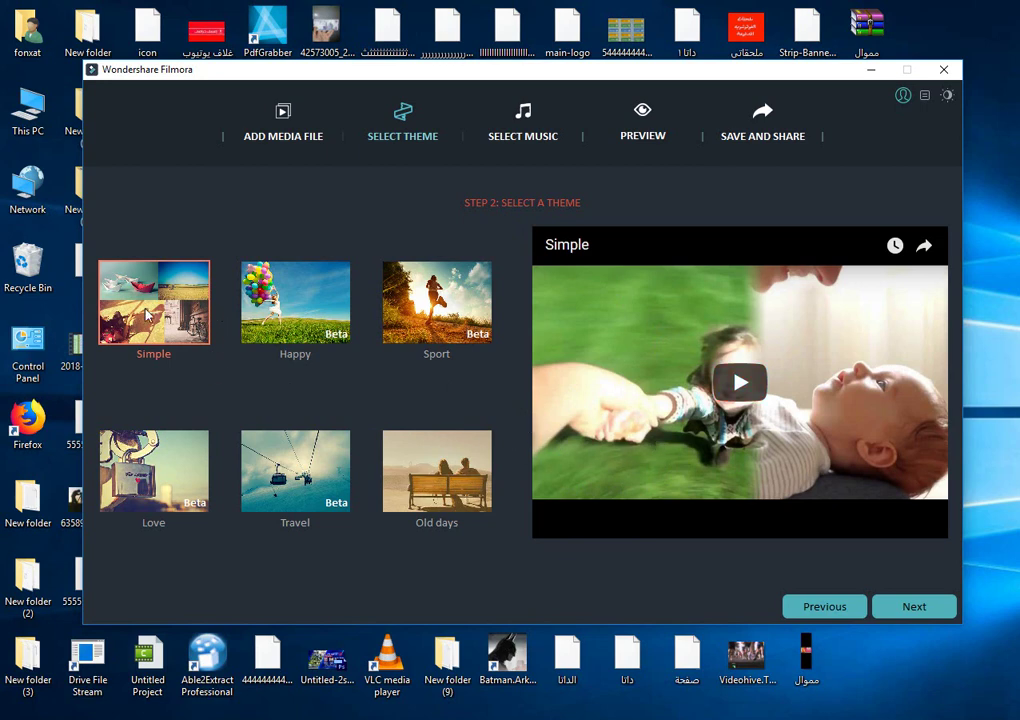
Preview the sample video of the Simple theme and accept that theme for the movie.
left_click(749, 414)
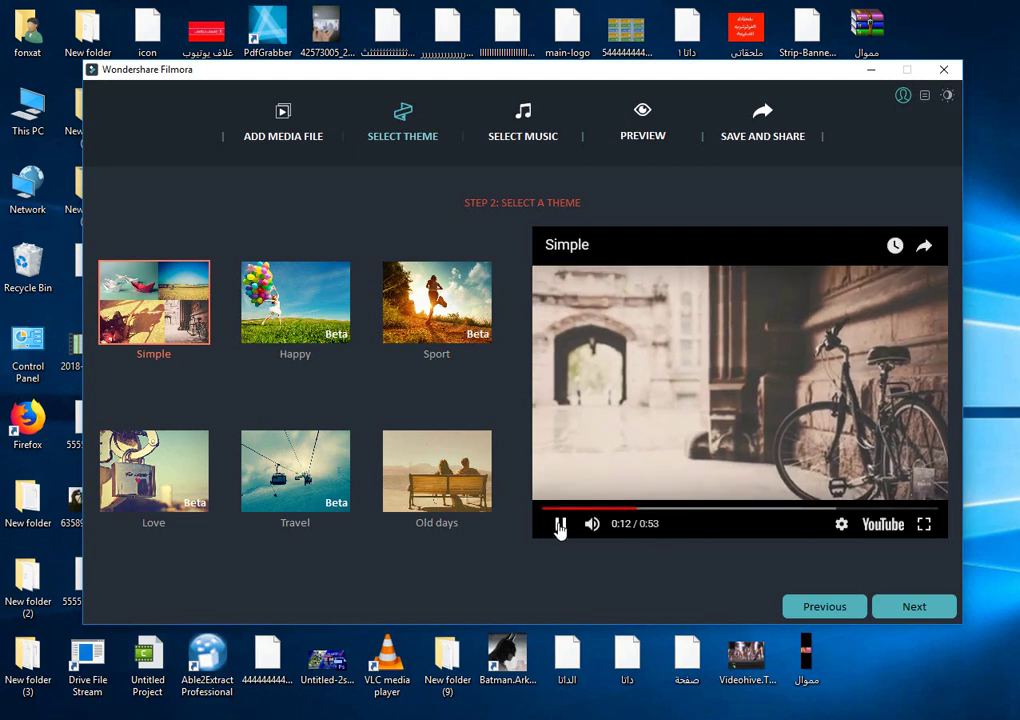
left_click(560, 523)
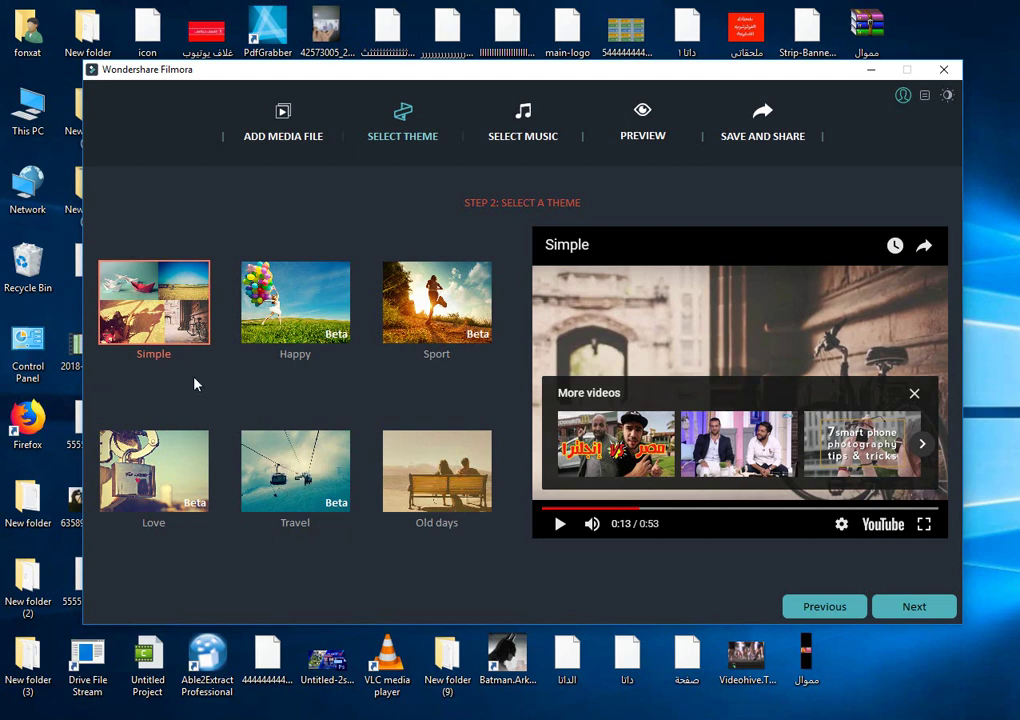
left_click(911, 606)
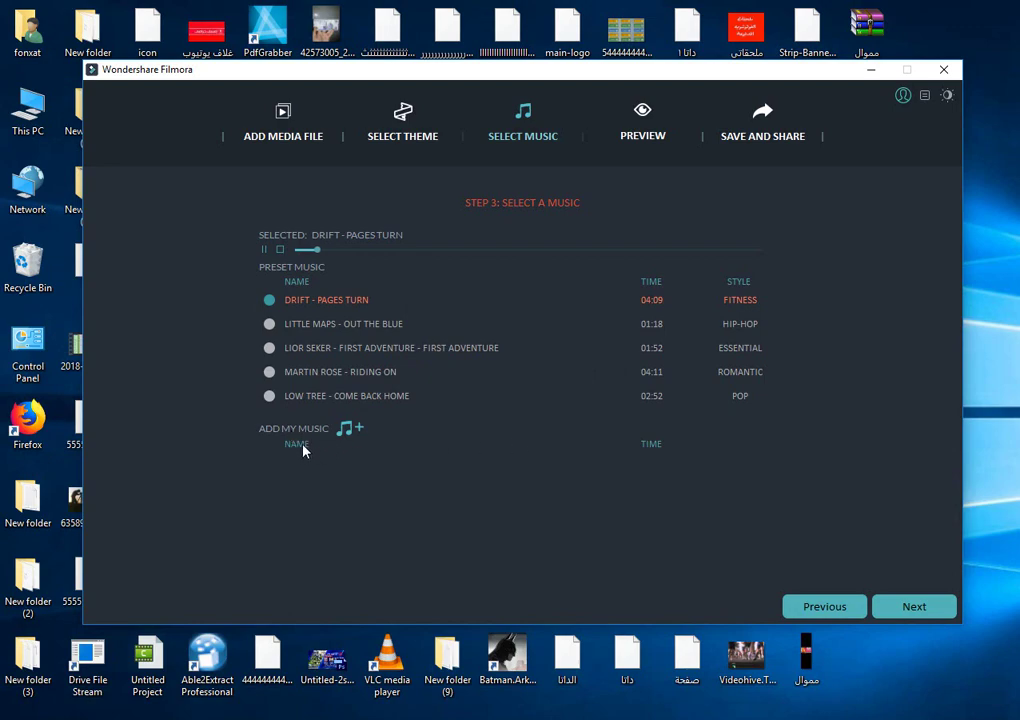
Look at adding a custom music file, cancel it, and accept the preset track Drift - Pages Turn.
left_click(350, 430)
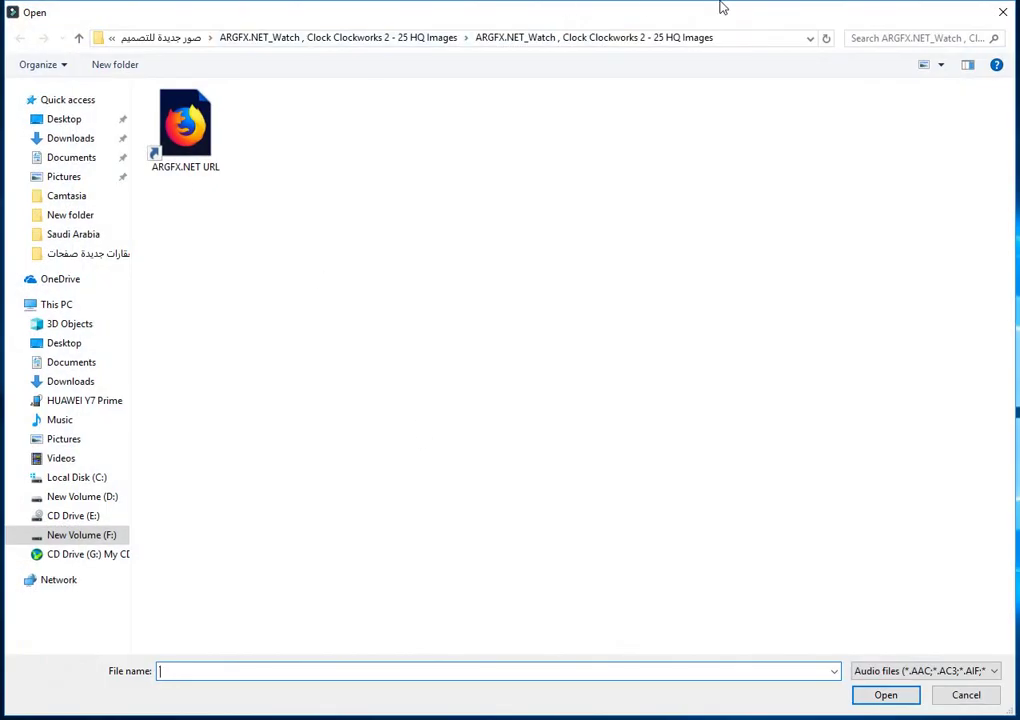
left_click(991, 15)
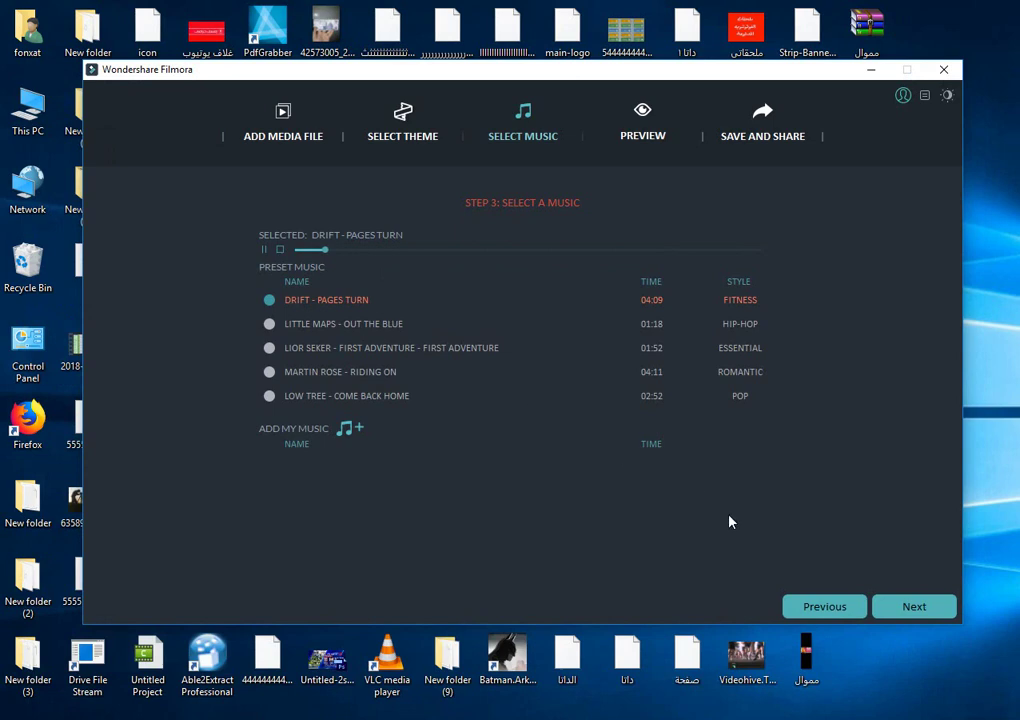
left_click(908, 612)
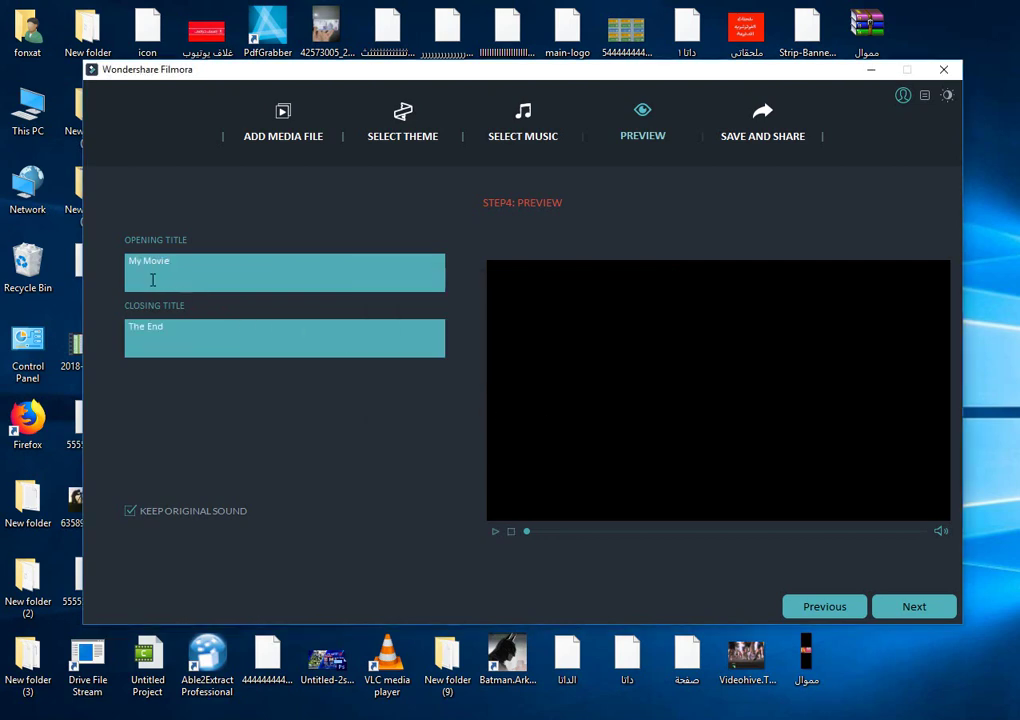
Replace the opening title with the creator's name in Arabic and the closing title with the name in Latin letters.
left_click_drag(174, 261, 134, 261)
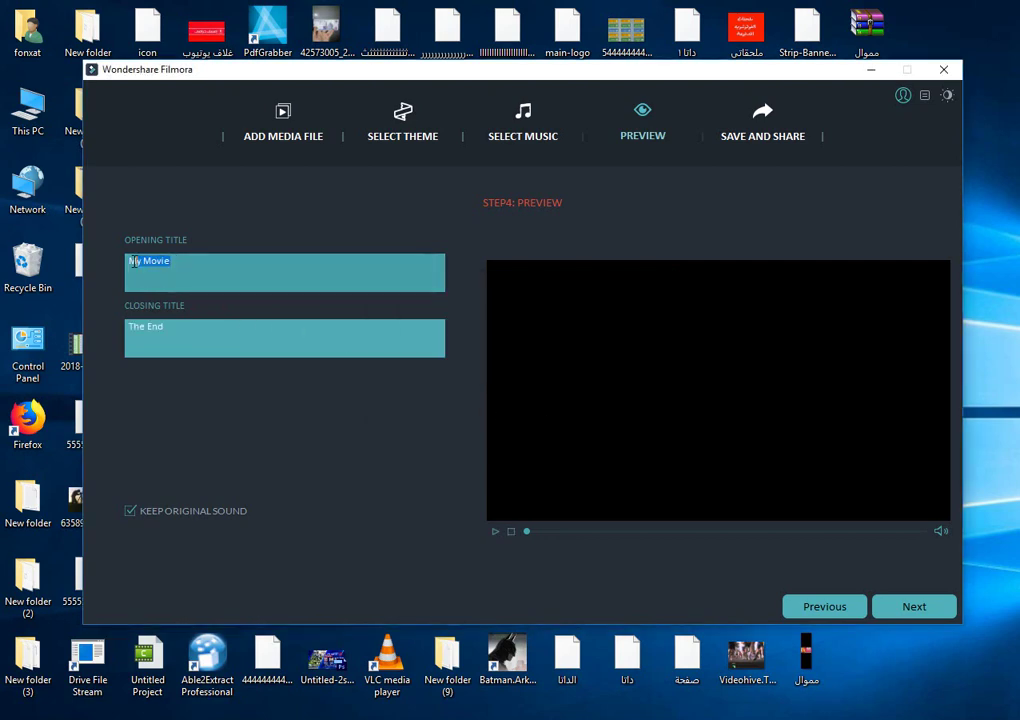
left_click(185, 268)
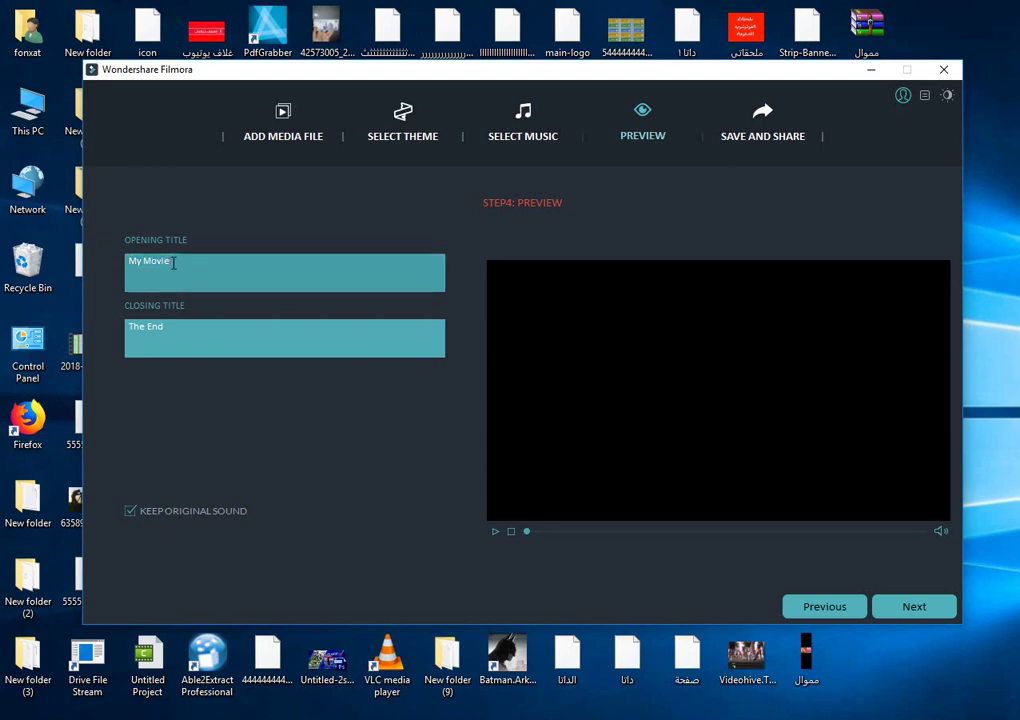
left_click_drag(180, 262, 125, 261)
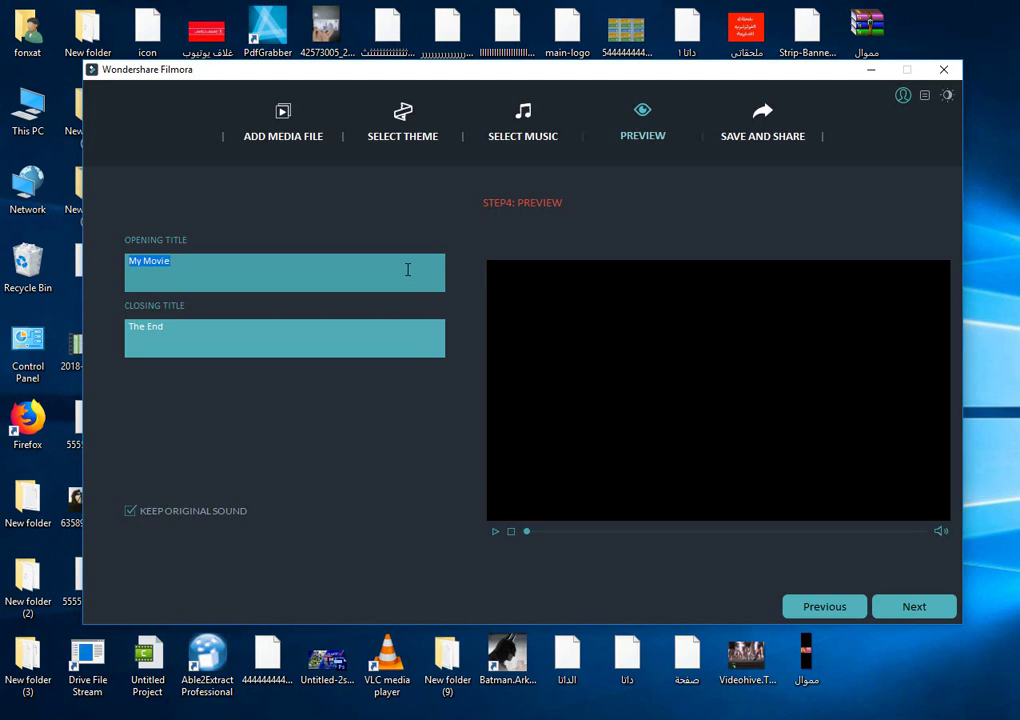
key("BackSpace")
left_click_drag(209, 326, 125, 326)
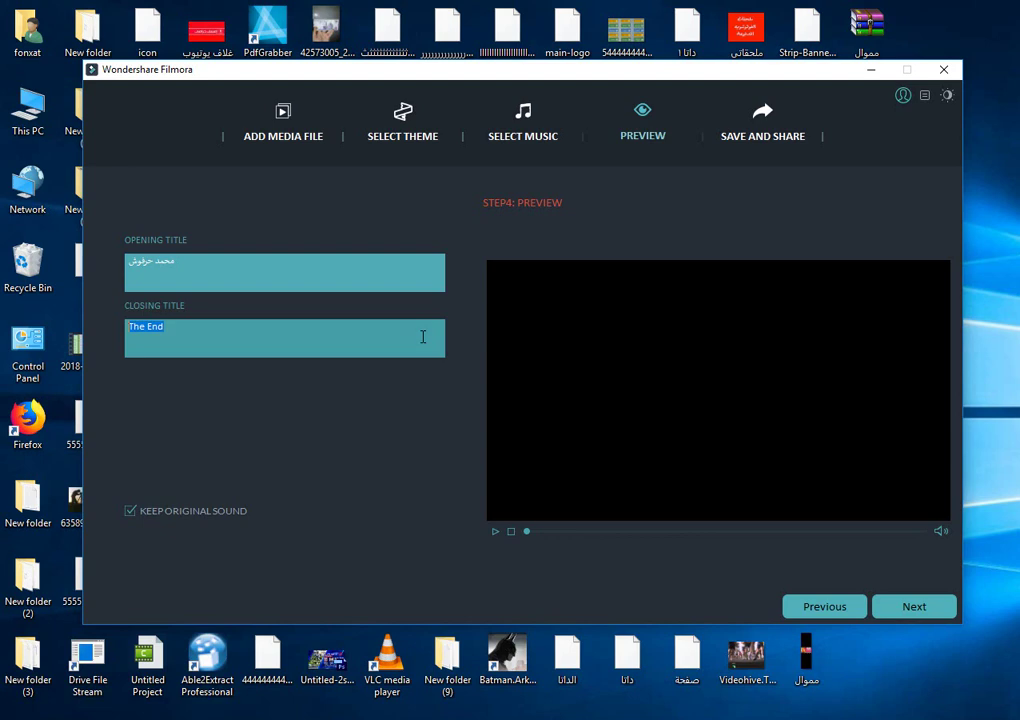
type("mo")
type("hamed harfosh")
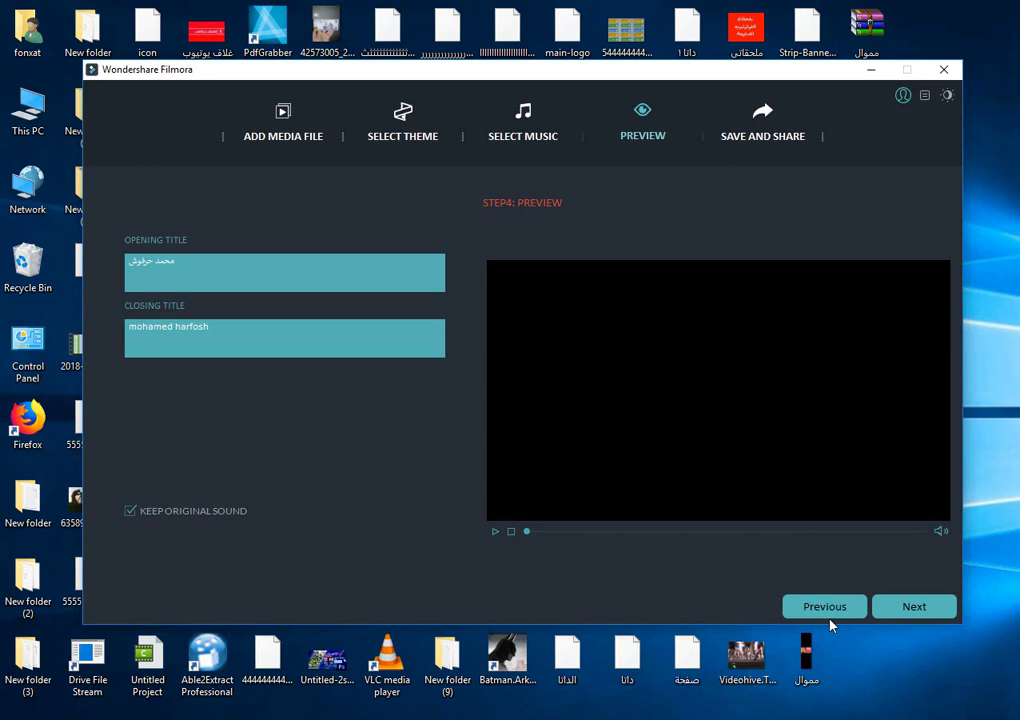
left_click(916, 612)
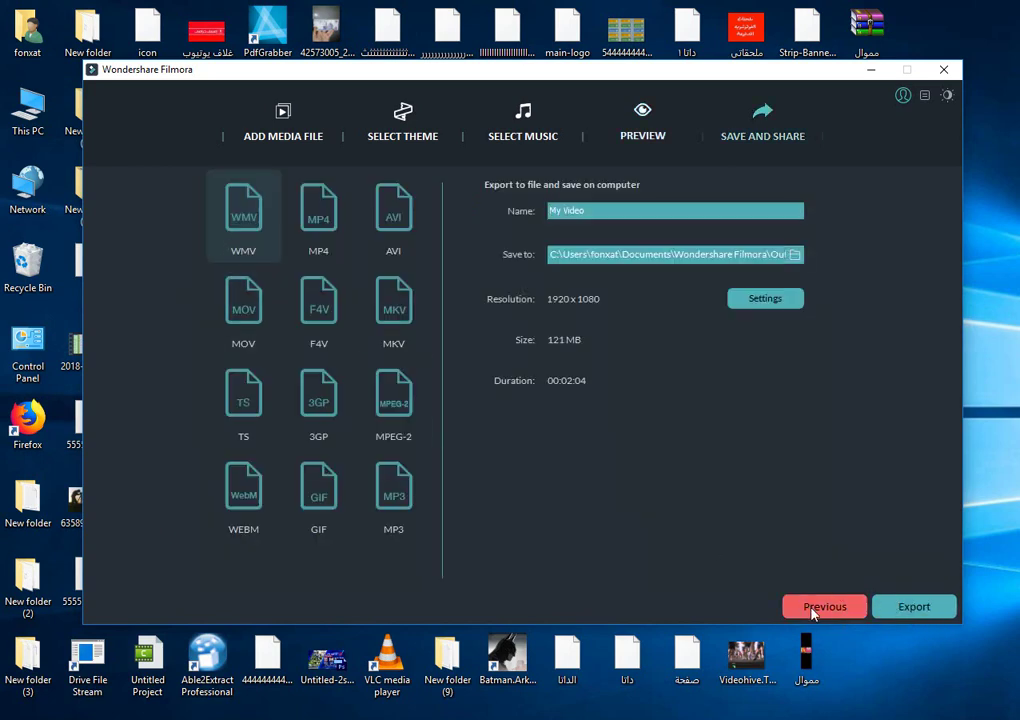
Compare the WMV, MP4 and AVI export formats and choose MP4 for the movie.
left_click(813, 610)
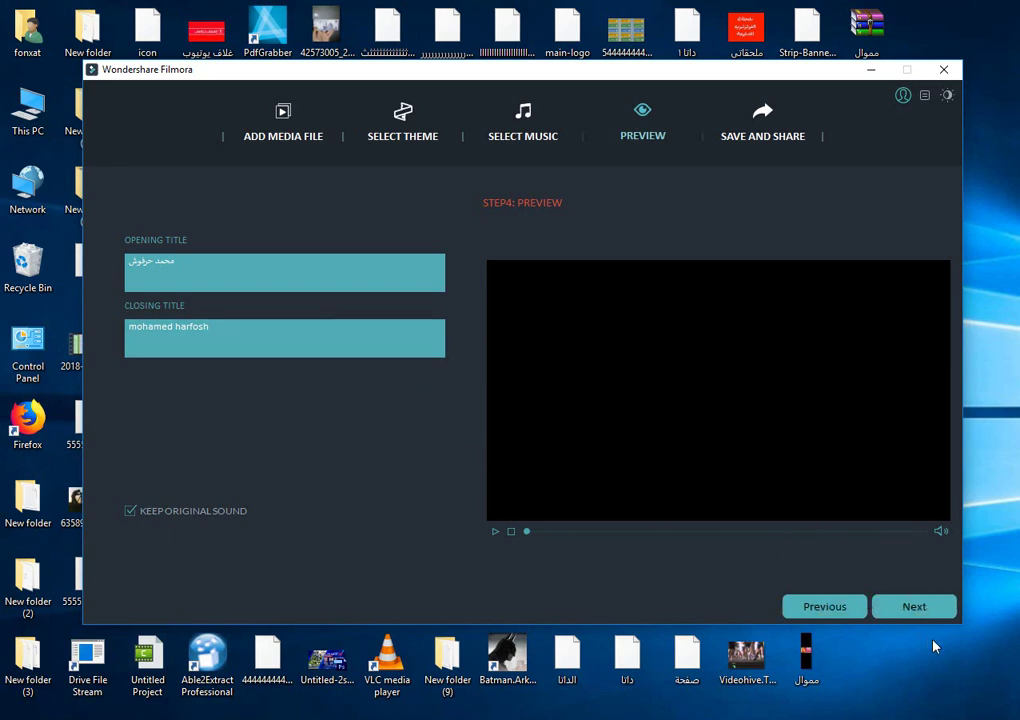
left_click(911, 610)
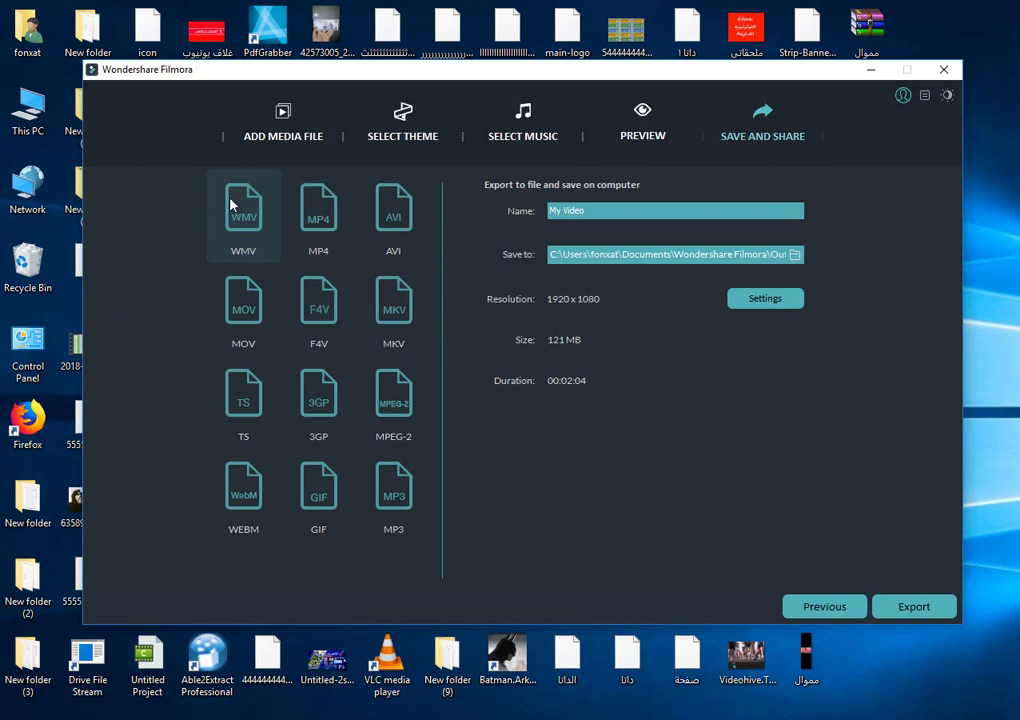
left_click(289, 214)
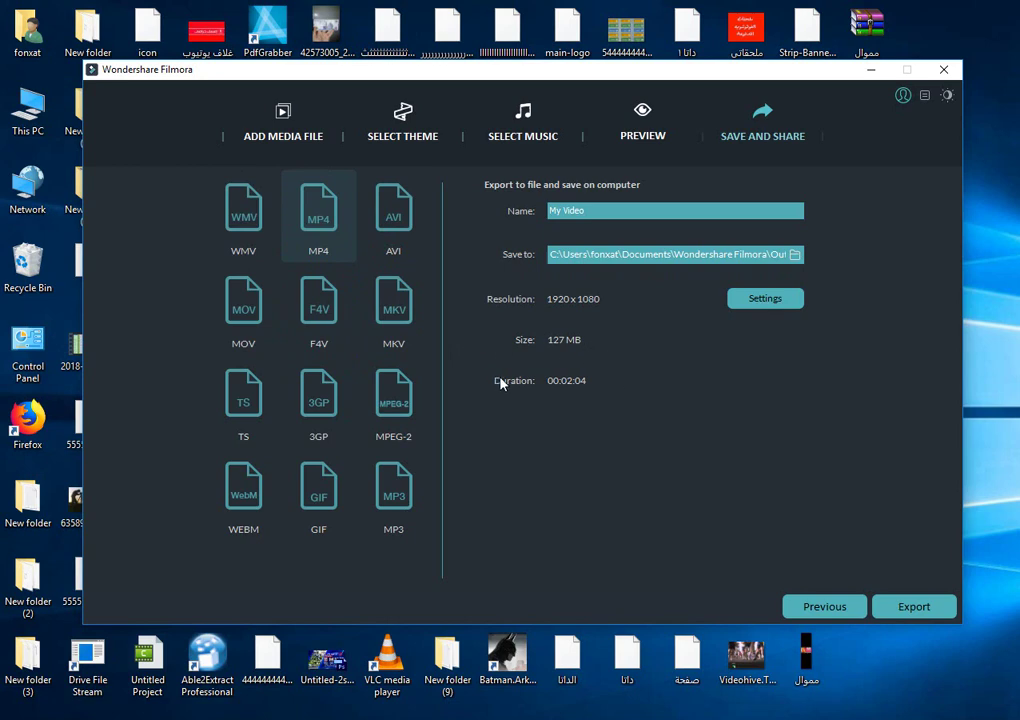
left_click(250, 225)
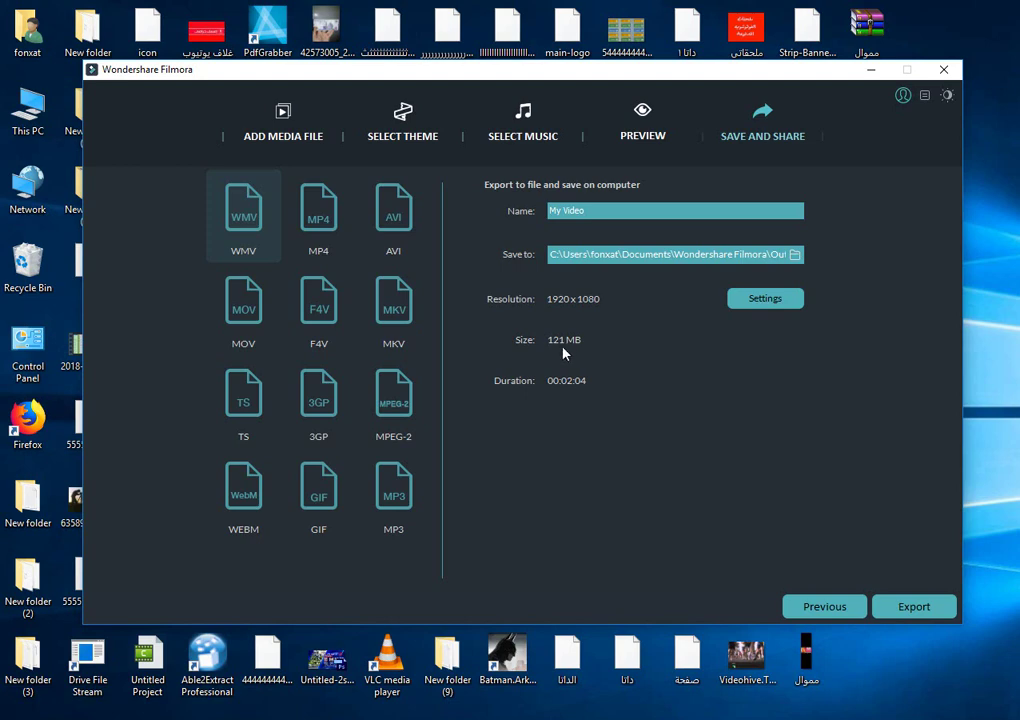
left_click(324, 222)
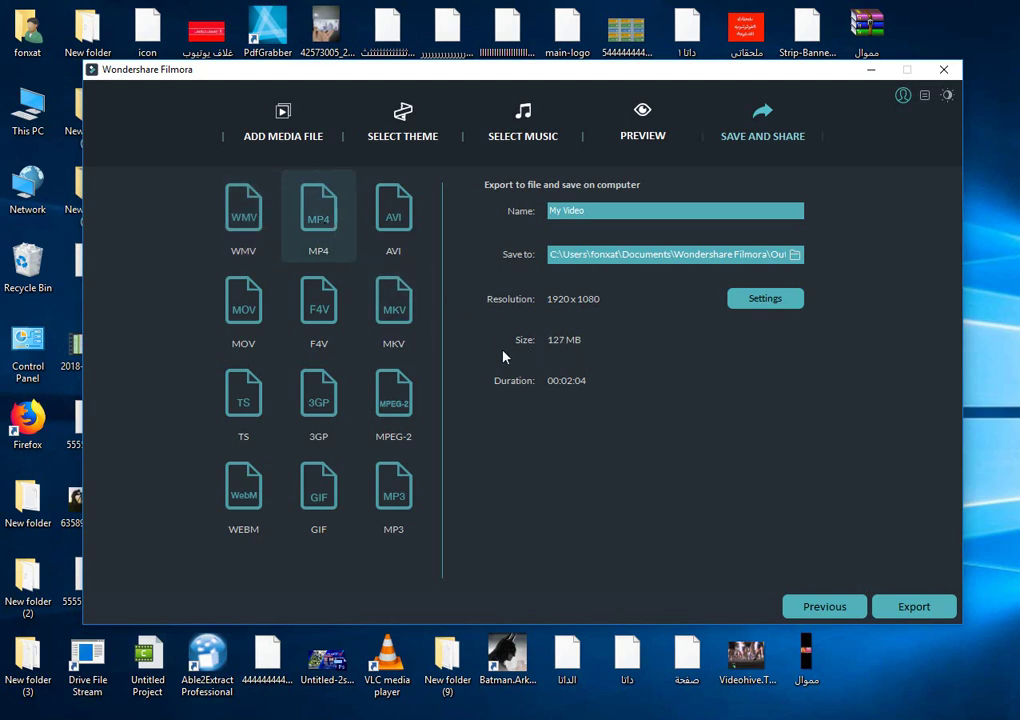
left_click(390, 222)
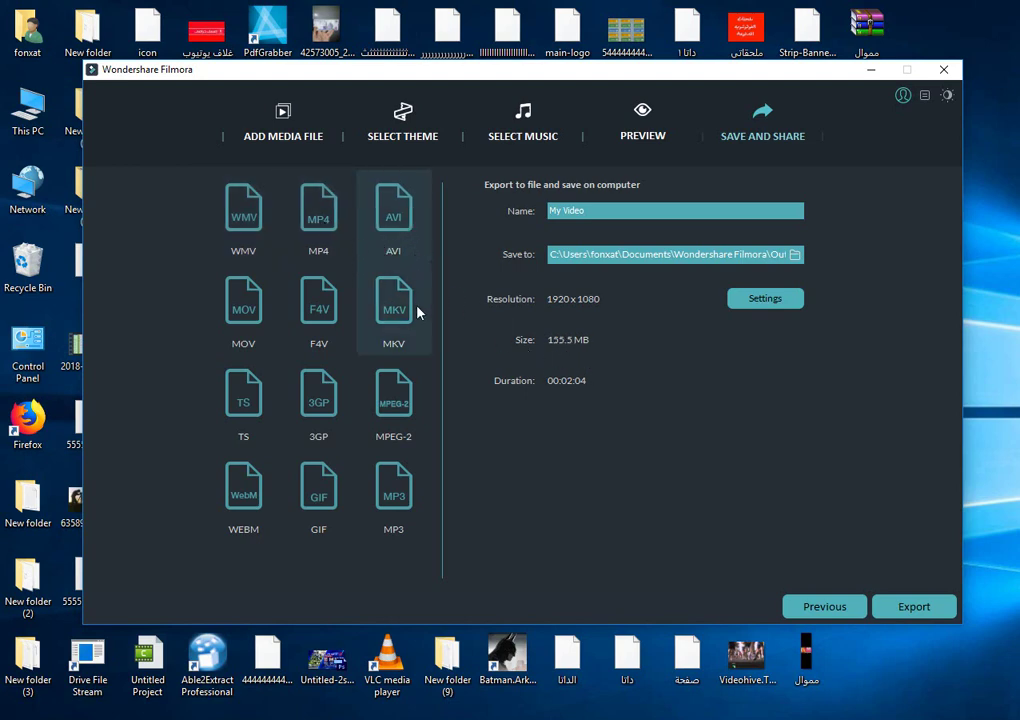
left_click(345, 245)
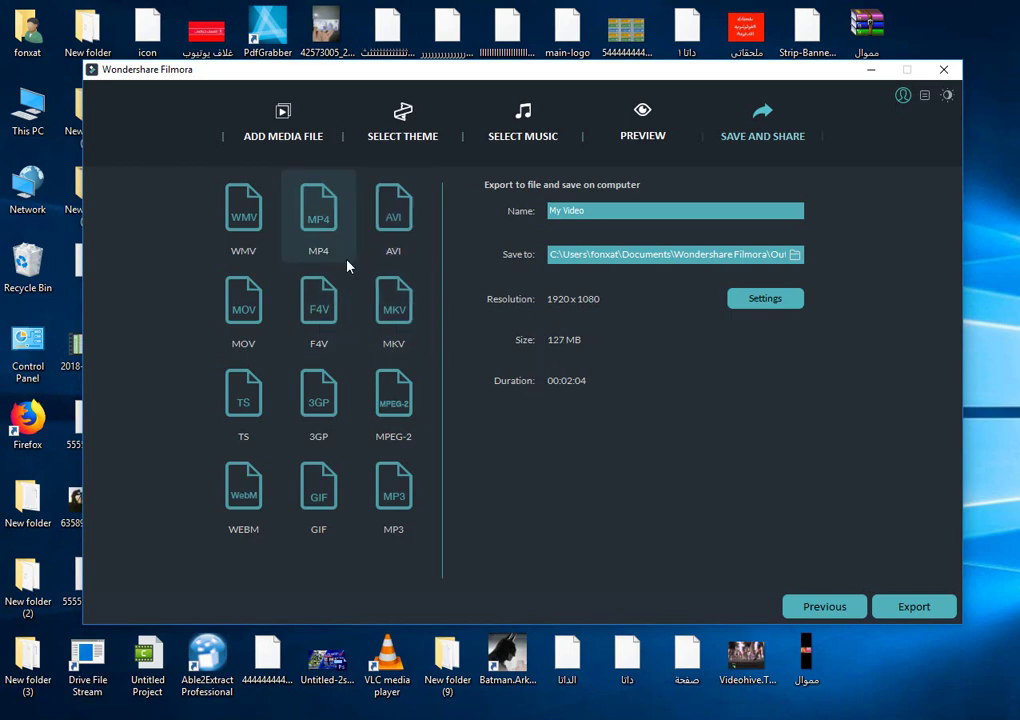
Review the MP4 encoding settings without changing them and export the movie as My Video.
left_click(768, 299)
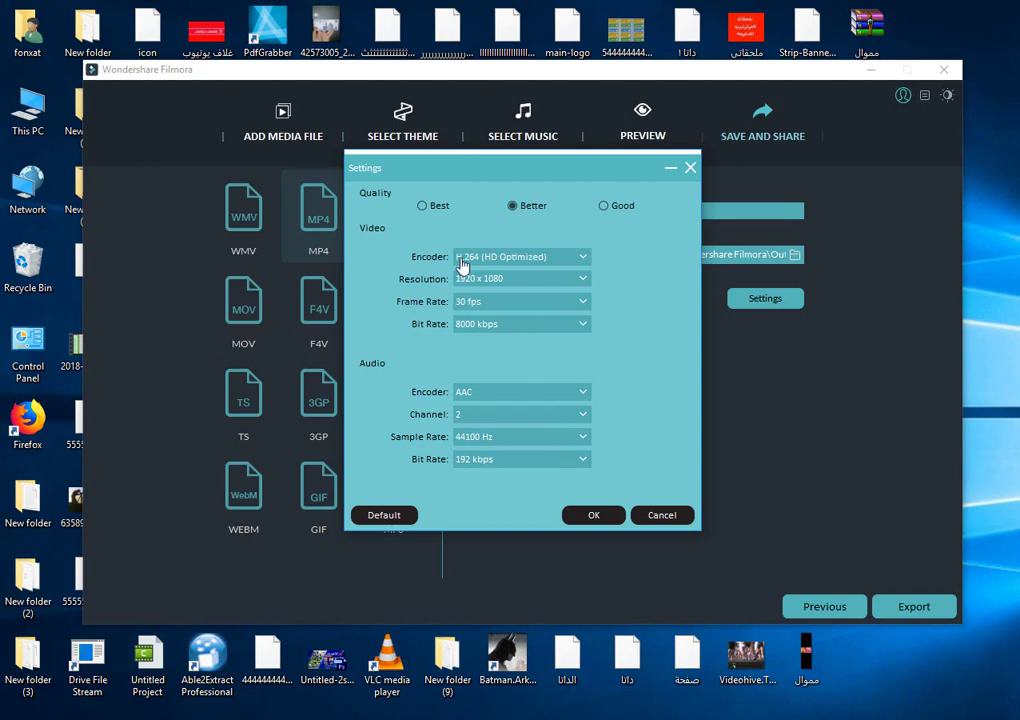
left_click(690, 172)
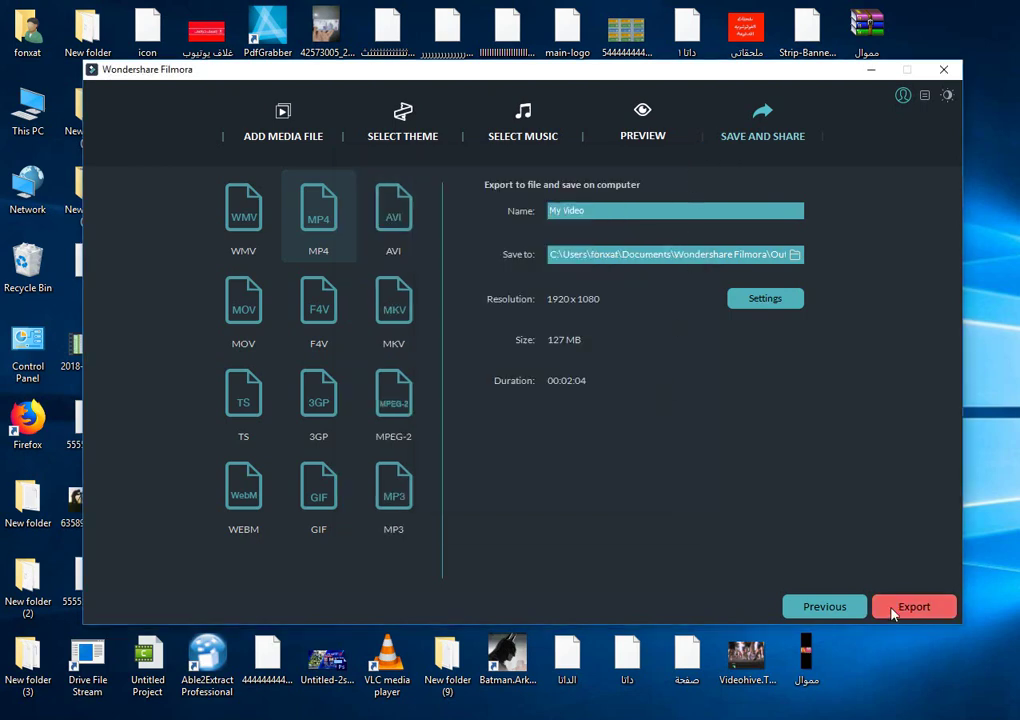
left_click(909, 612)
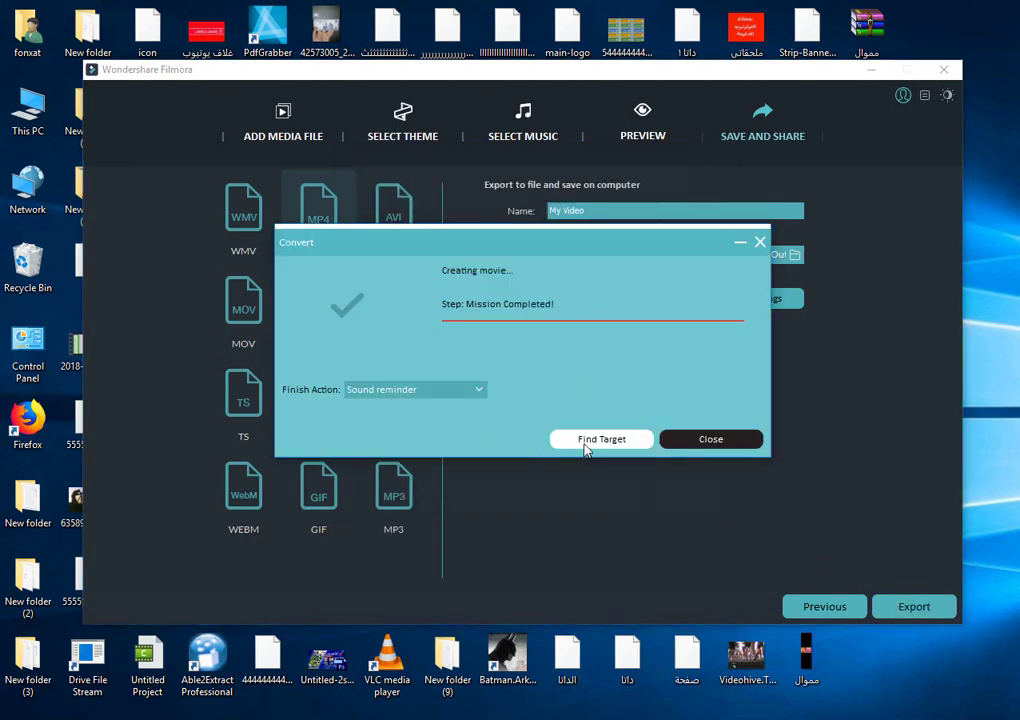
Open the export's output folder and play My Video in VLC, viewing it briefly in full screen.
left_click(586, 446)
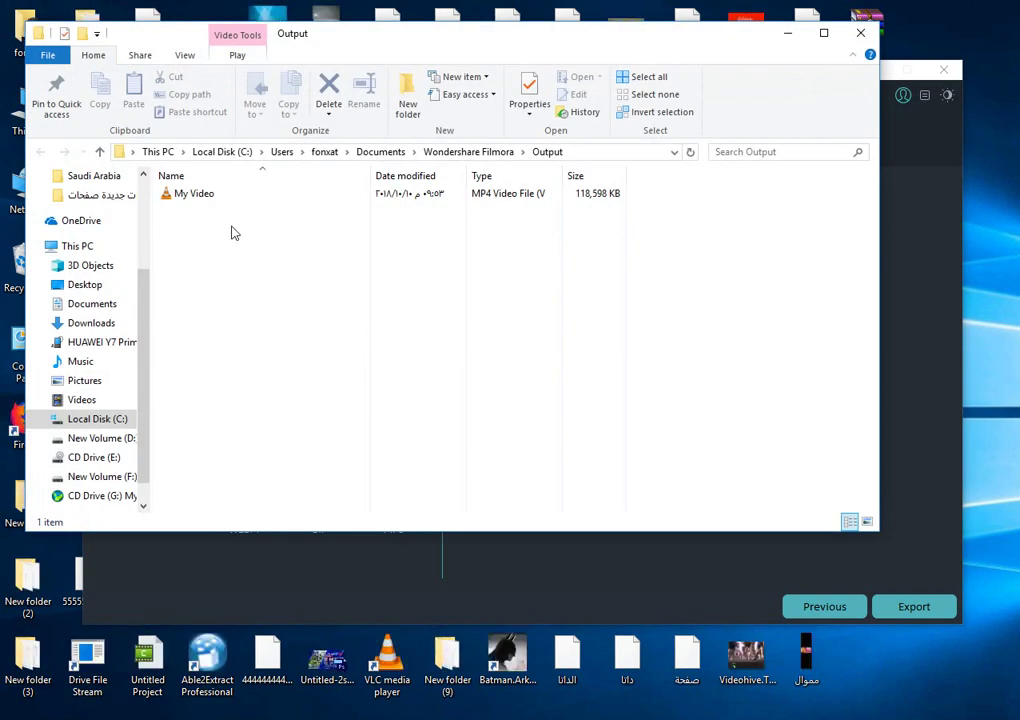
left_click(210, 198)
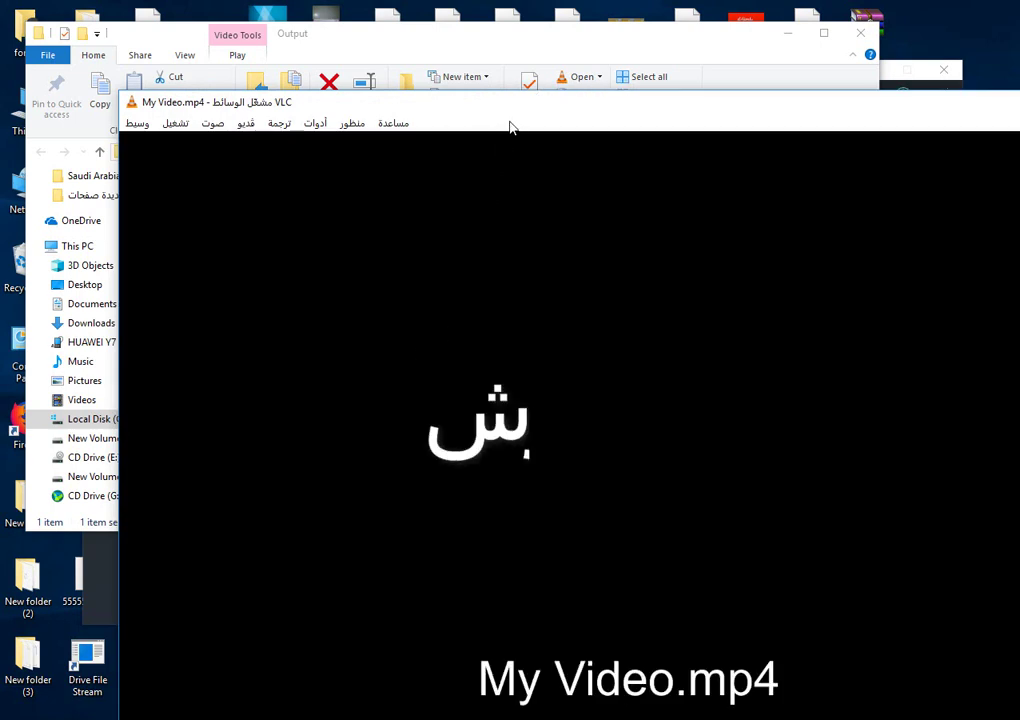
left_click_drag(510, 112, 395, 47)
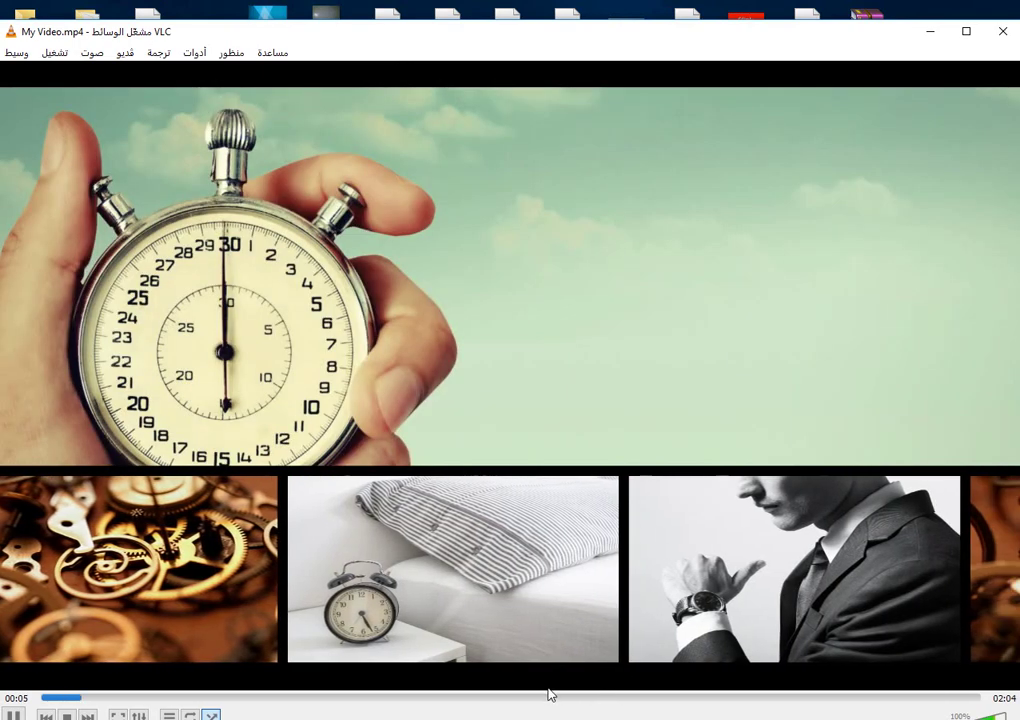
double_click(483, 390)
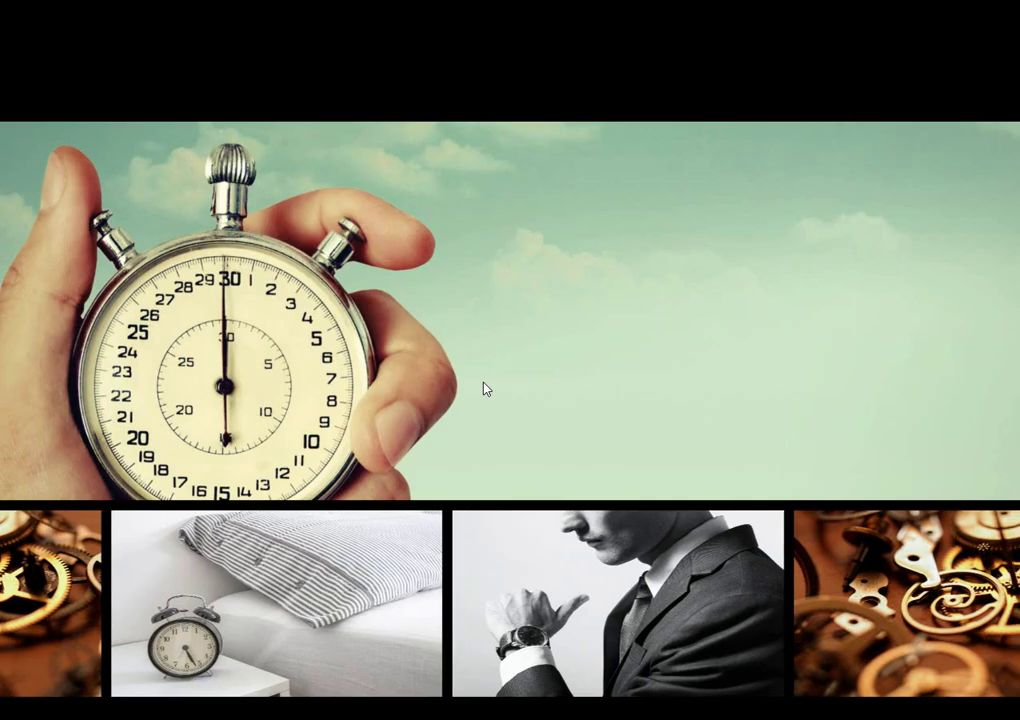
double_click(447, 442)
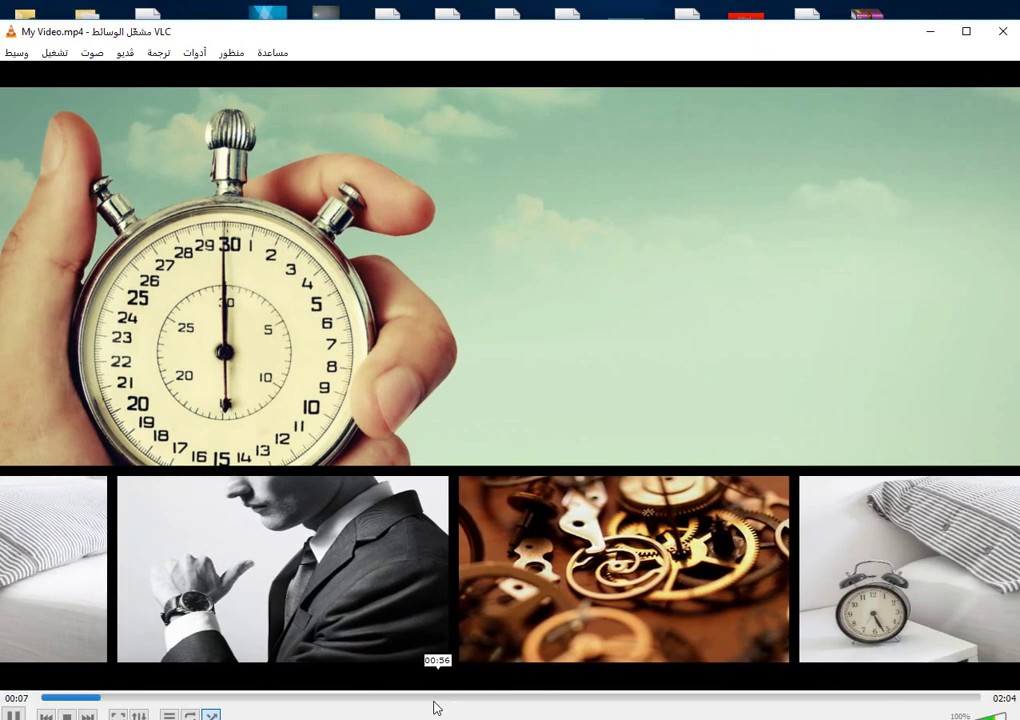
Skip forward through My Video in stages up to its closing part to check the exported slideshow.
left_click(433, 697)
left_click(674, 699)
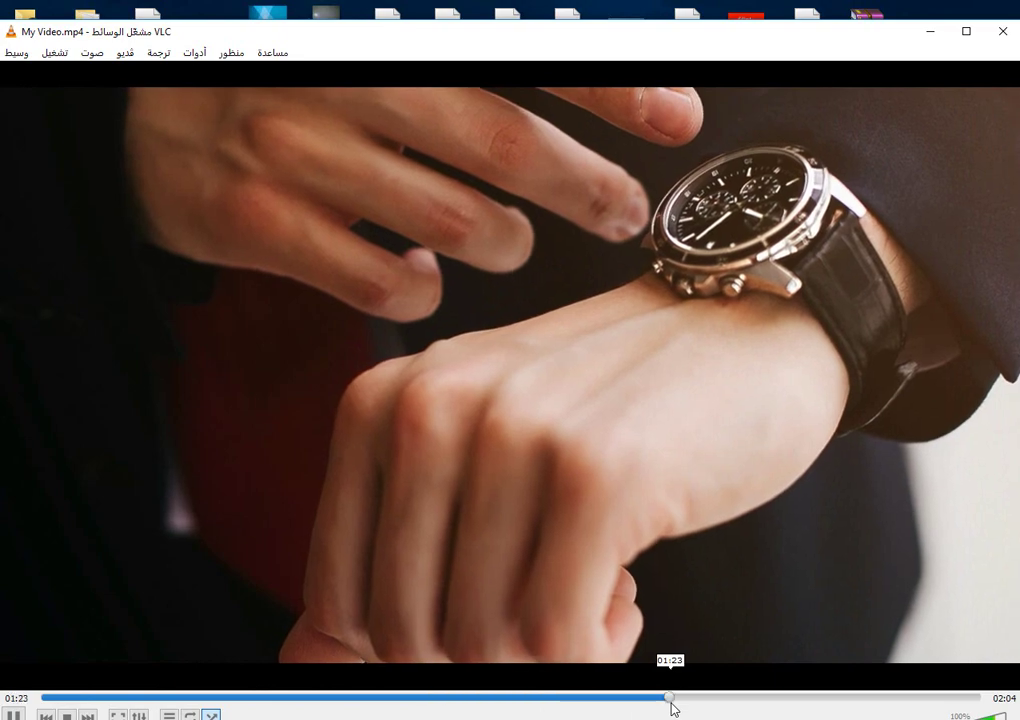
left_click(931, 698)
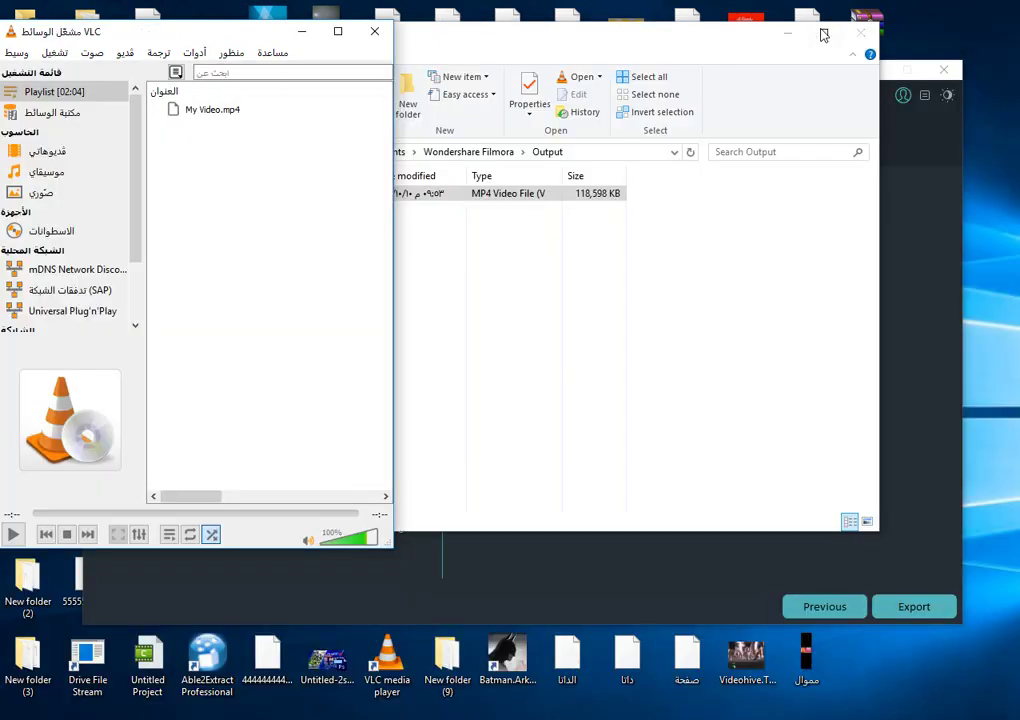
Close the media player and the Output folder, and quit Filmora's Easy Mode.
left_click(755, 91)
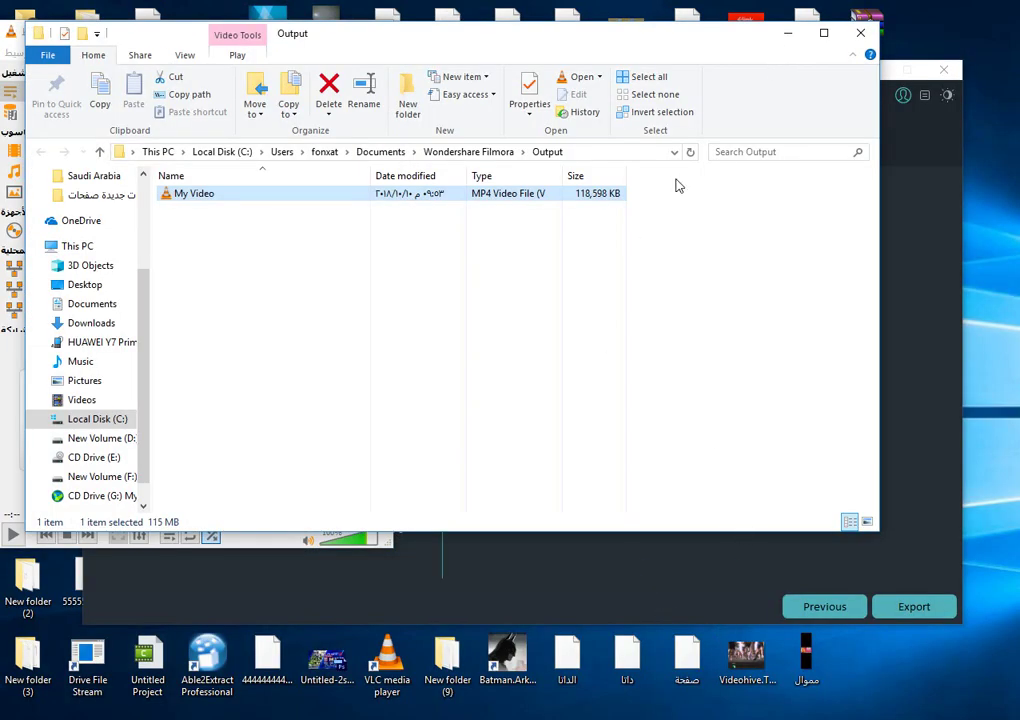
left_click(385, 540)
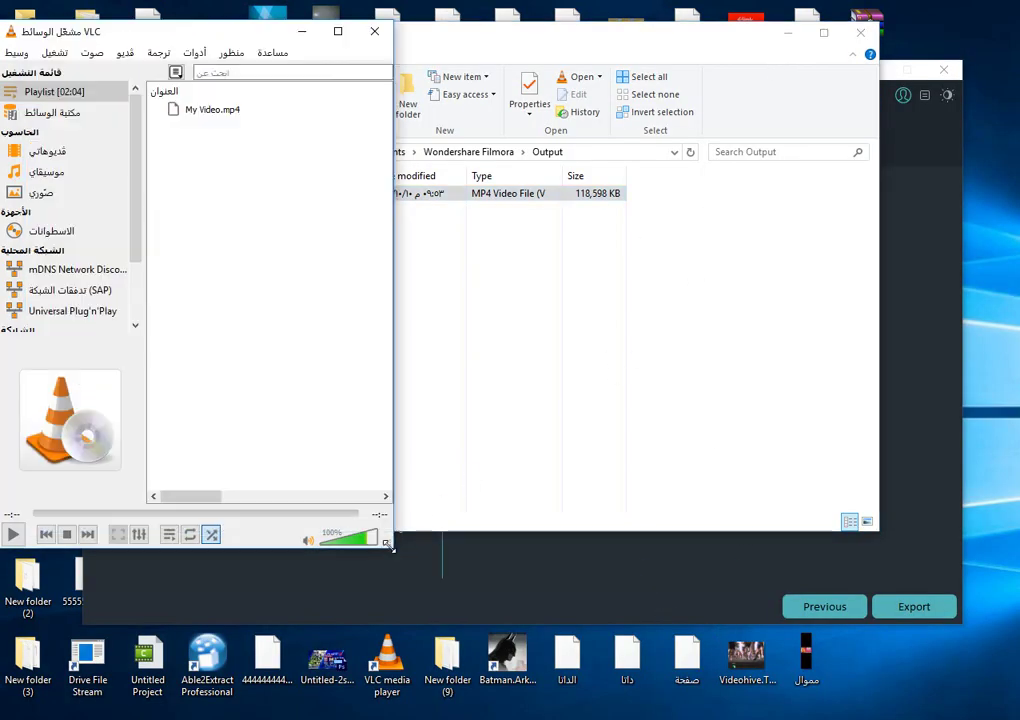
left_click(374, 31)
left_click(860, 32)
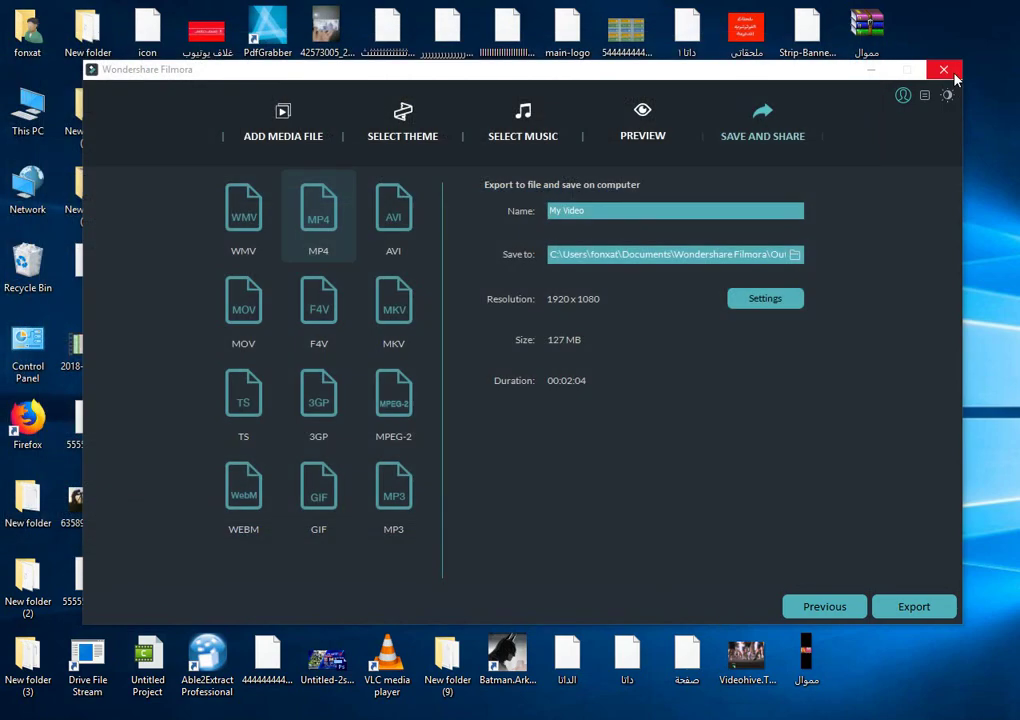
left_click(944, 71)
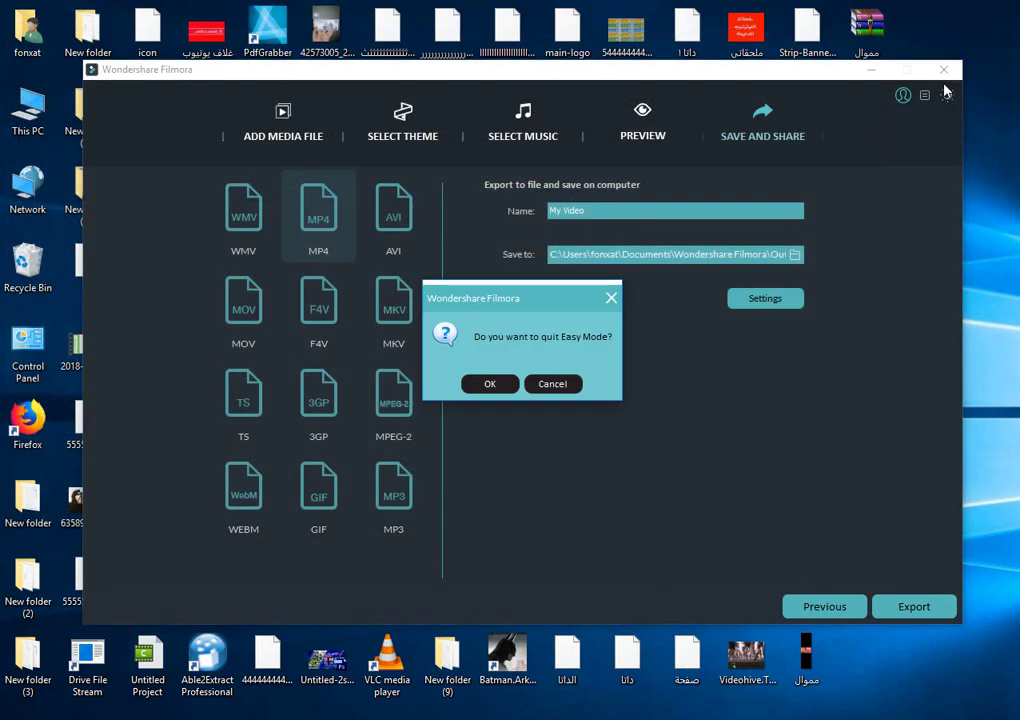
left_click(490, 384)
Relaunch Wondershare Filmora and start a new 16:9 widescreen movie in Full Feature Mode.
double_click(866, 110)
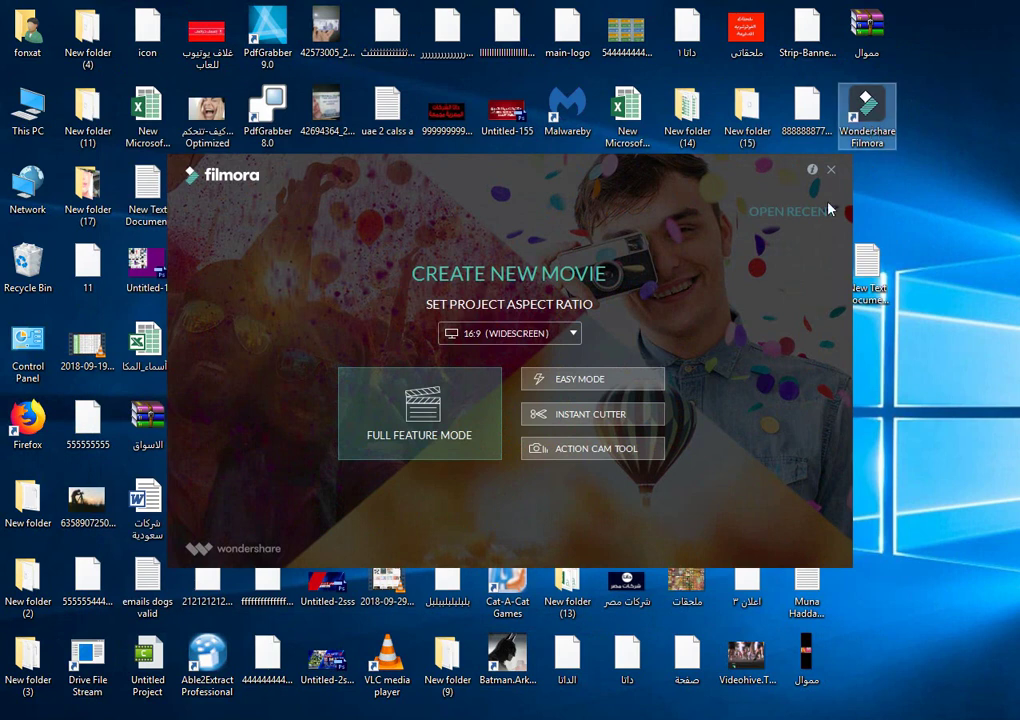
mouse_move(637, 164)
left_mouse_down()
mouse_move(685, 166)
mouse_move(626, 166)
left_mouse_up()
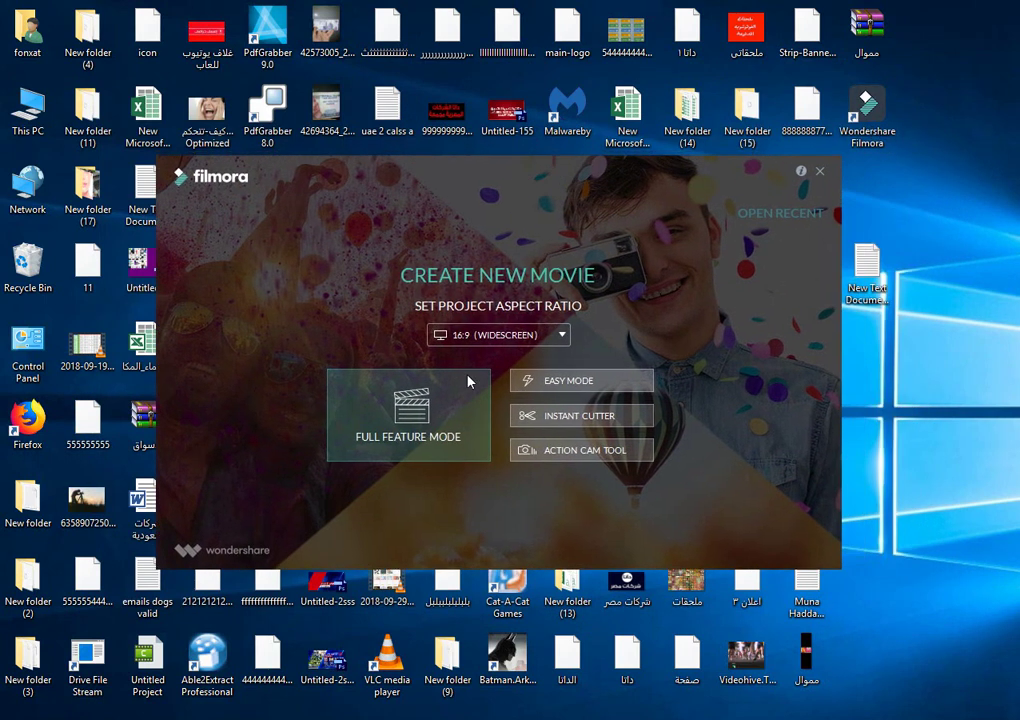
left_click(405, 437)
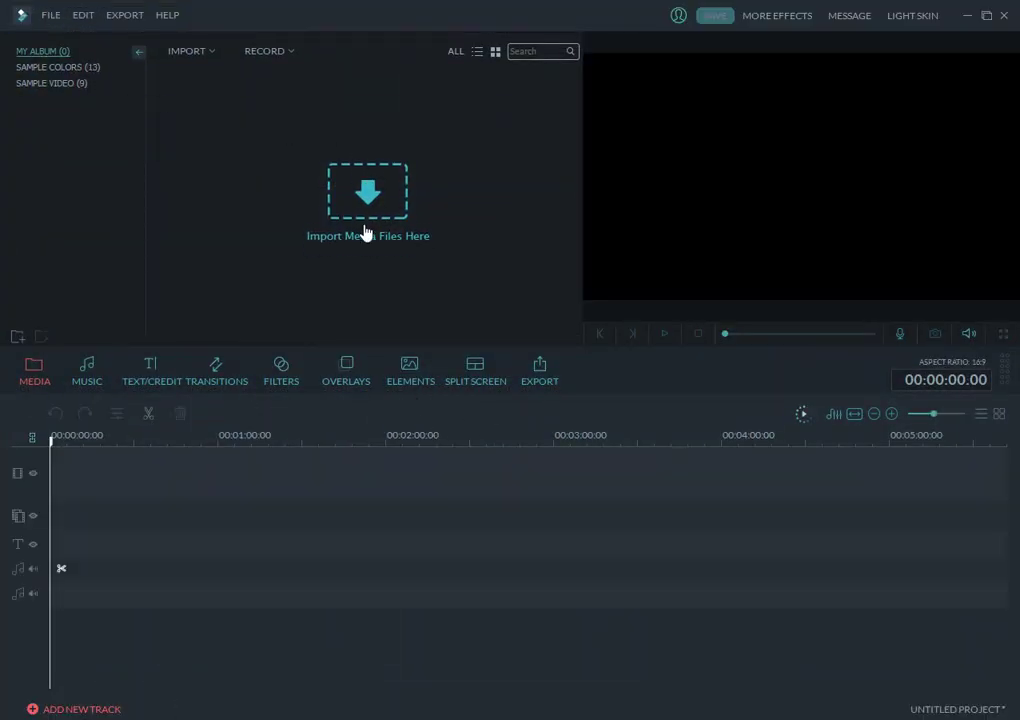
Import the 14 watch images from Fotolia_100120093 to Fotolia_127817347, skipping the folder's first row, and dismiss the Message Center.
left_click(390, 242)
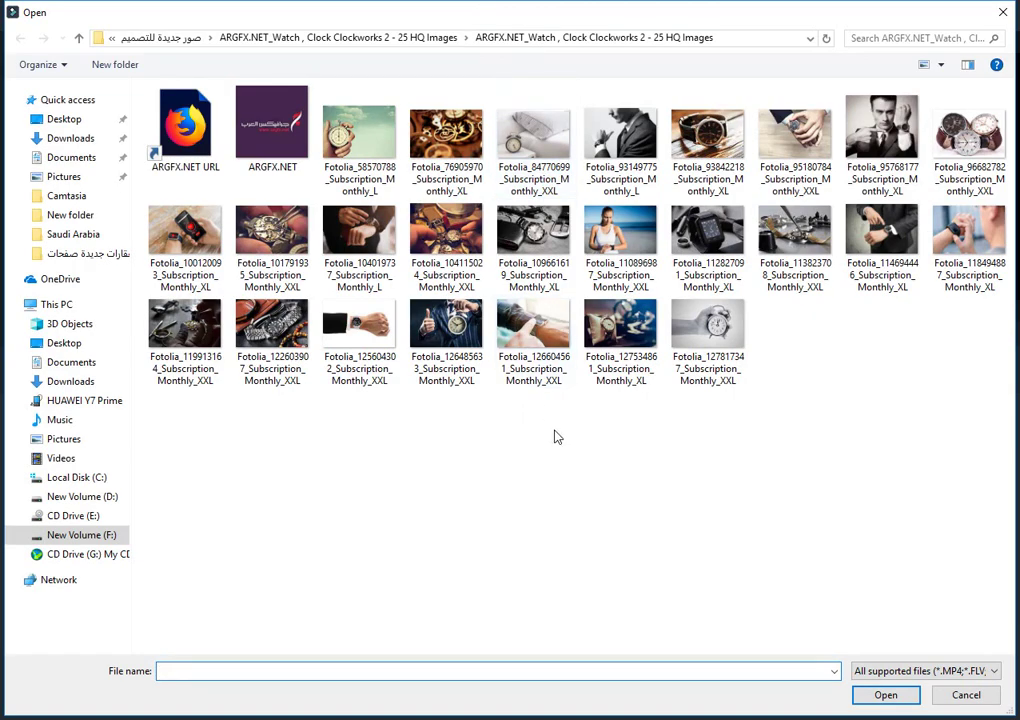
left_click_drag(205, 446, 690, 210)
left_click(885, 694)
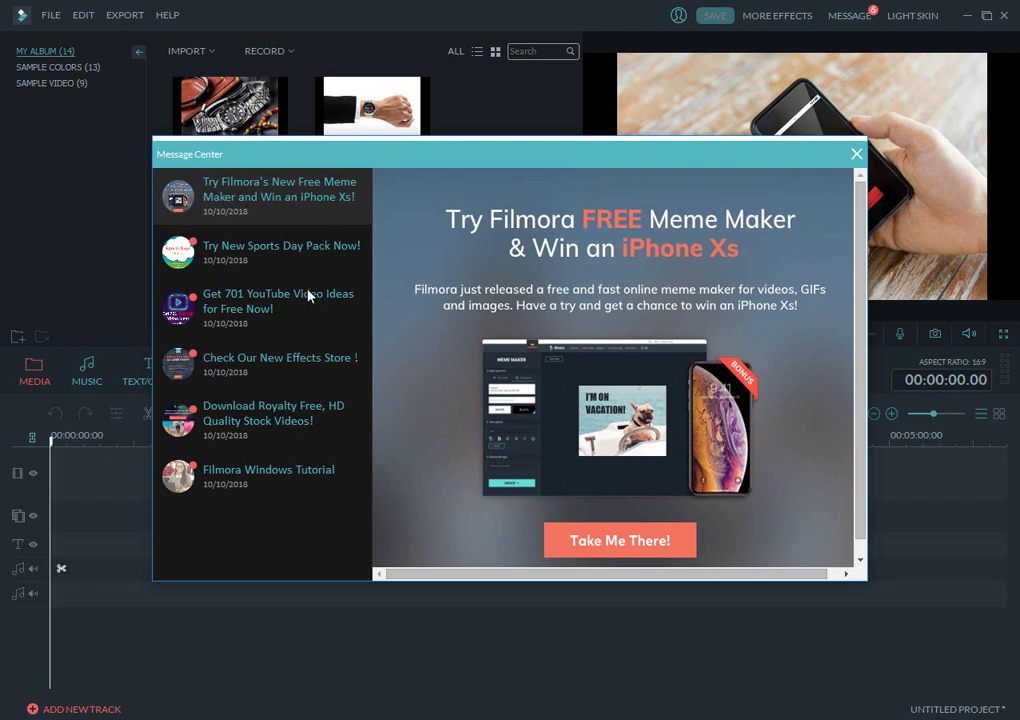
scroll(634, 440, "down", 1)
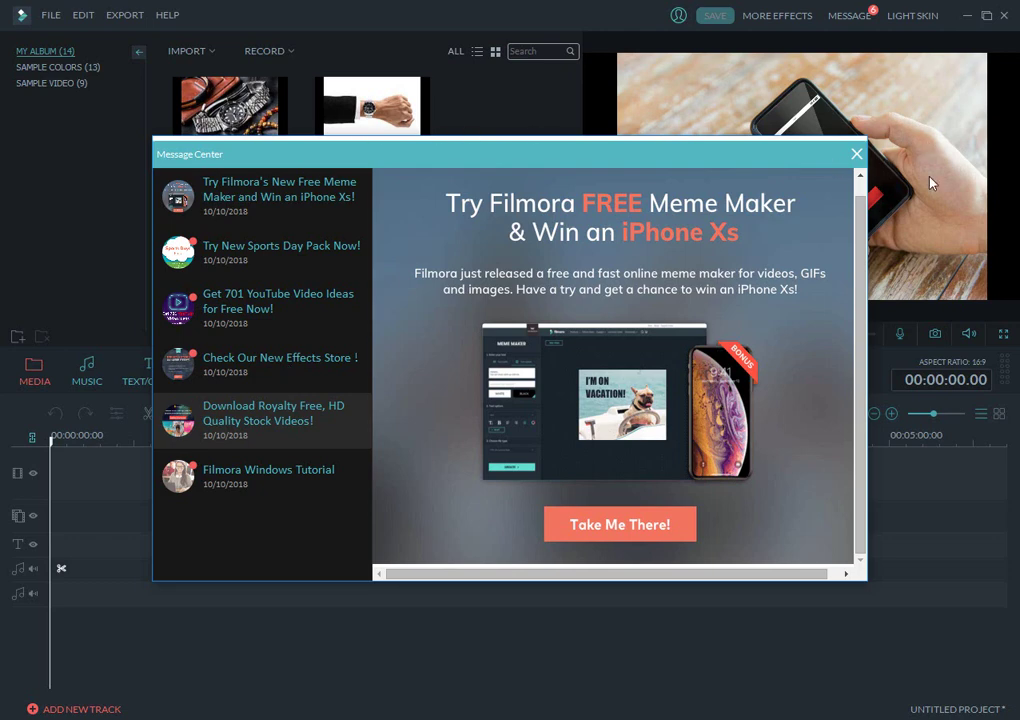
left_click(857, 154)
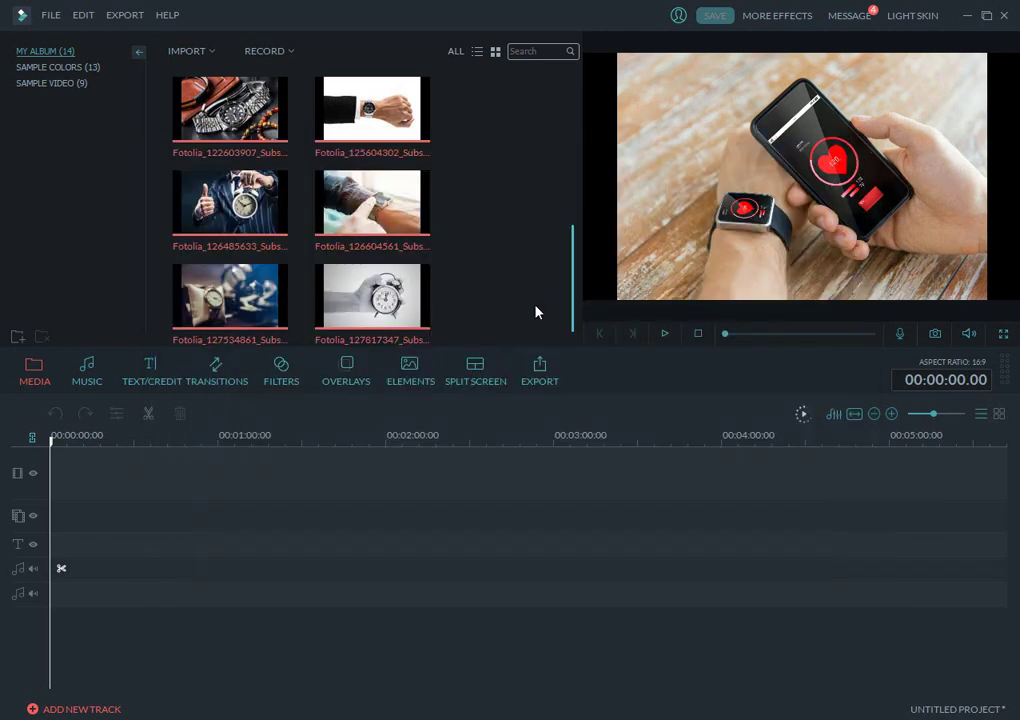
Place all 14 images from My Album on the main video track, starting at the beginning of the timeline.
scroll(458, 141, "up", 5)
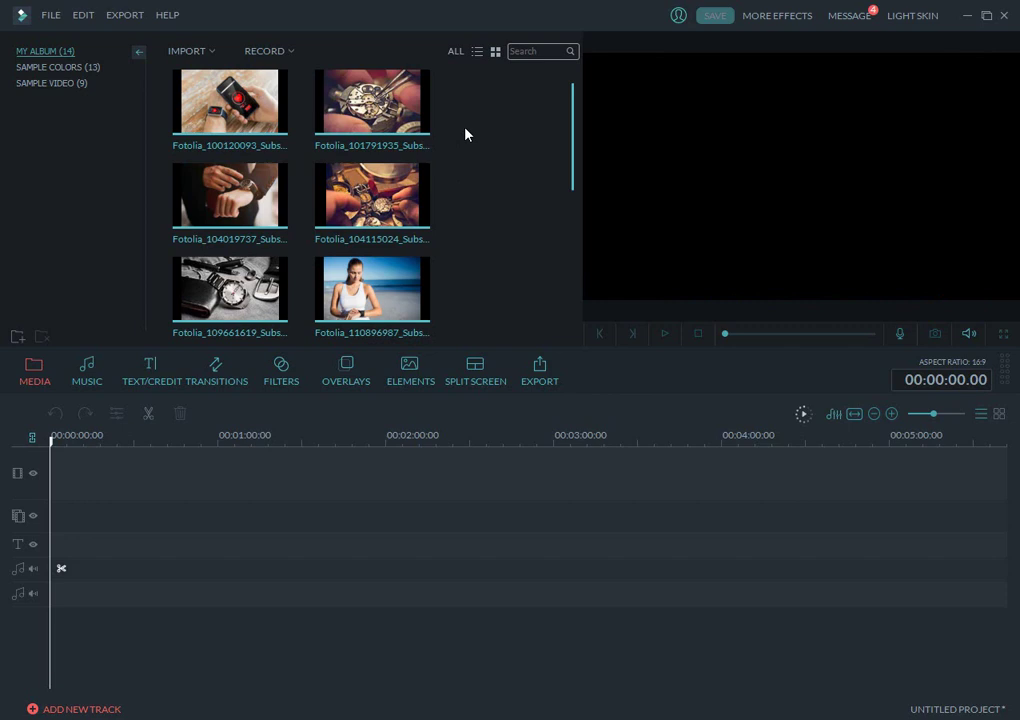
left_click(409, 127)
key("ctrl+a")
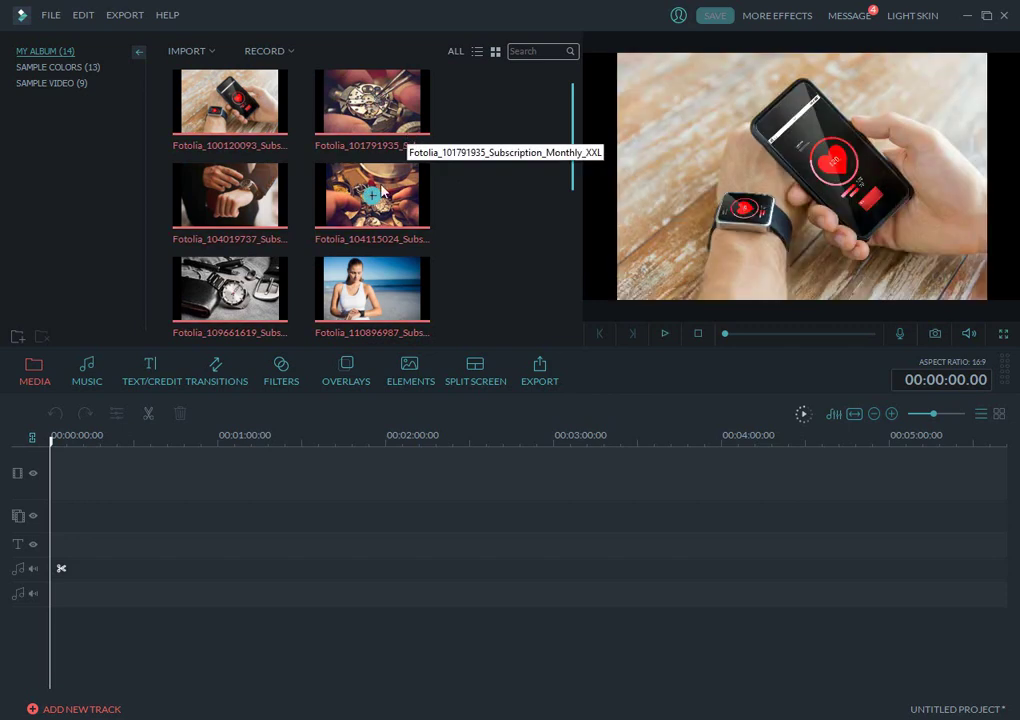
left_click_drag(398, 194, 238, 515)
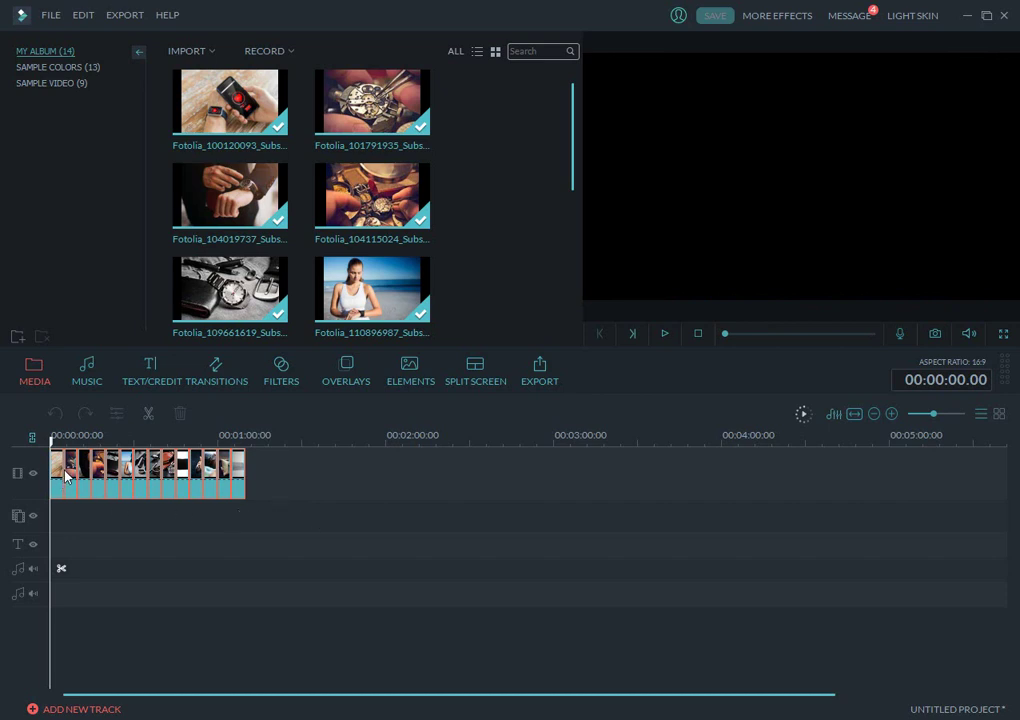
Lengthen the image clips on the video track to about 10 seconds each and return the playhead to the start.
left_click(85, 498)
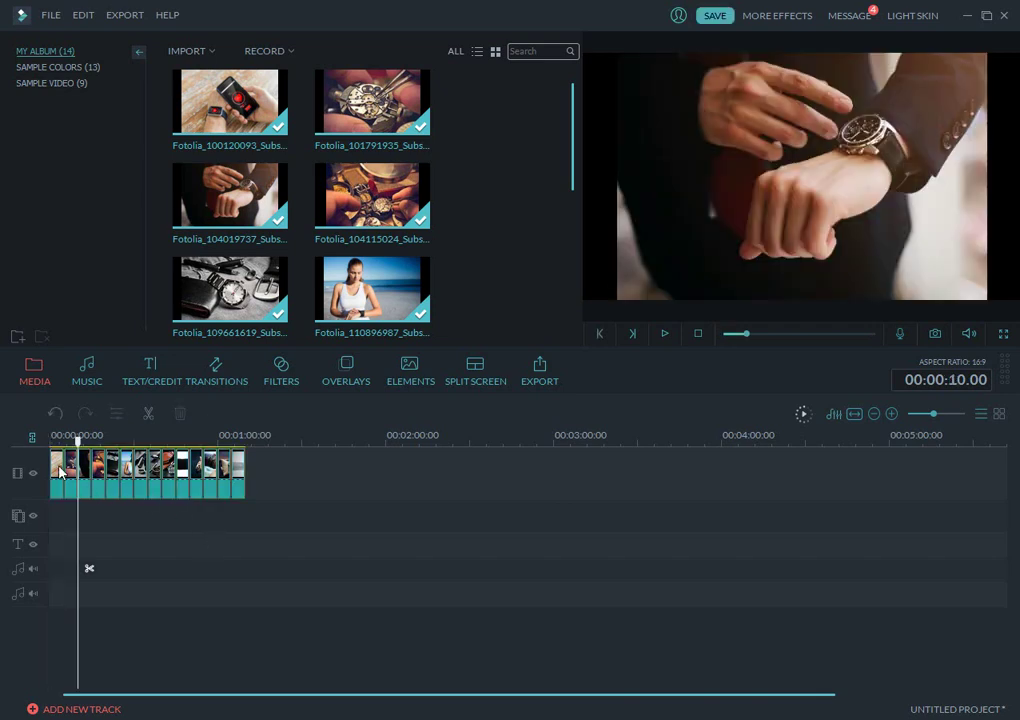
left_click(60, 470)
left_click_drag(64, 465, 218, 472)
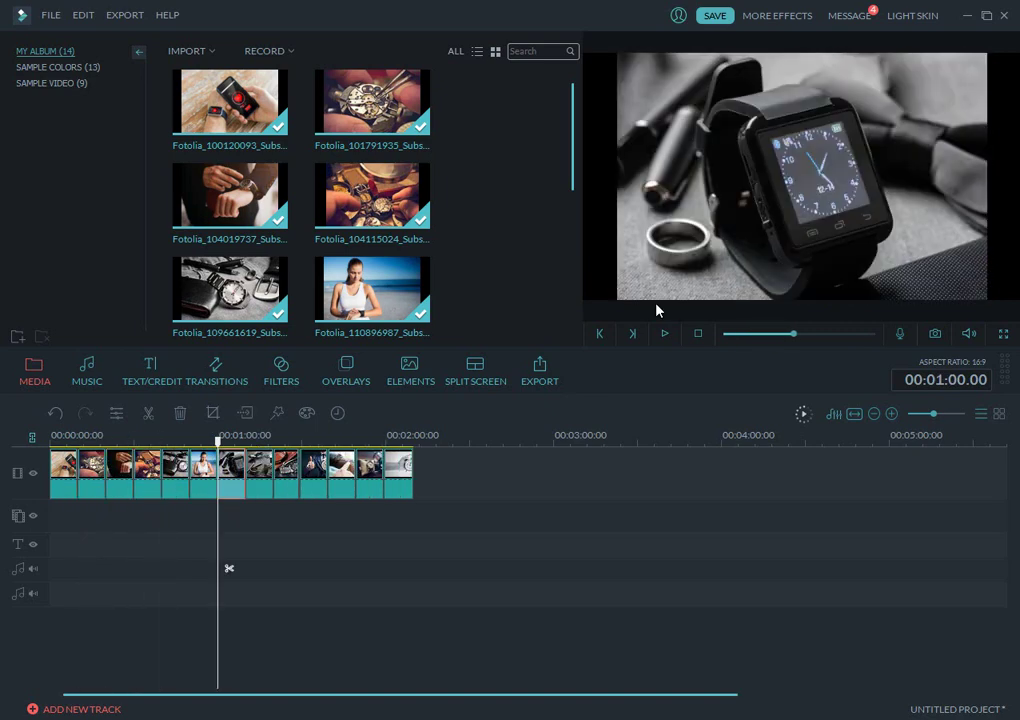
left_click_drag(395, 474, 102, 546)
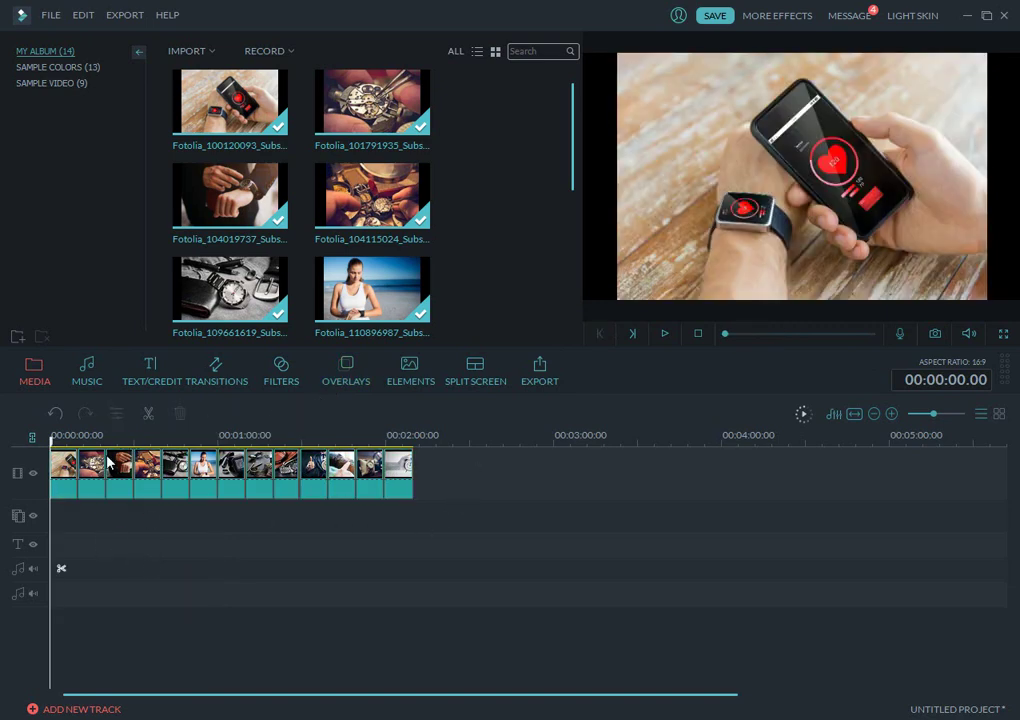
Show the music library's Sound Effect category and preview the Atomic Bomb sound.
left_click(96, 384)
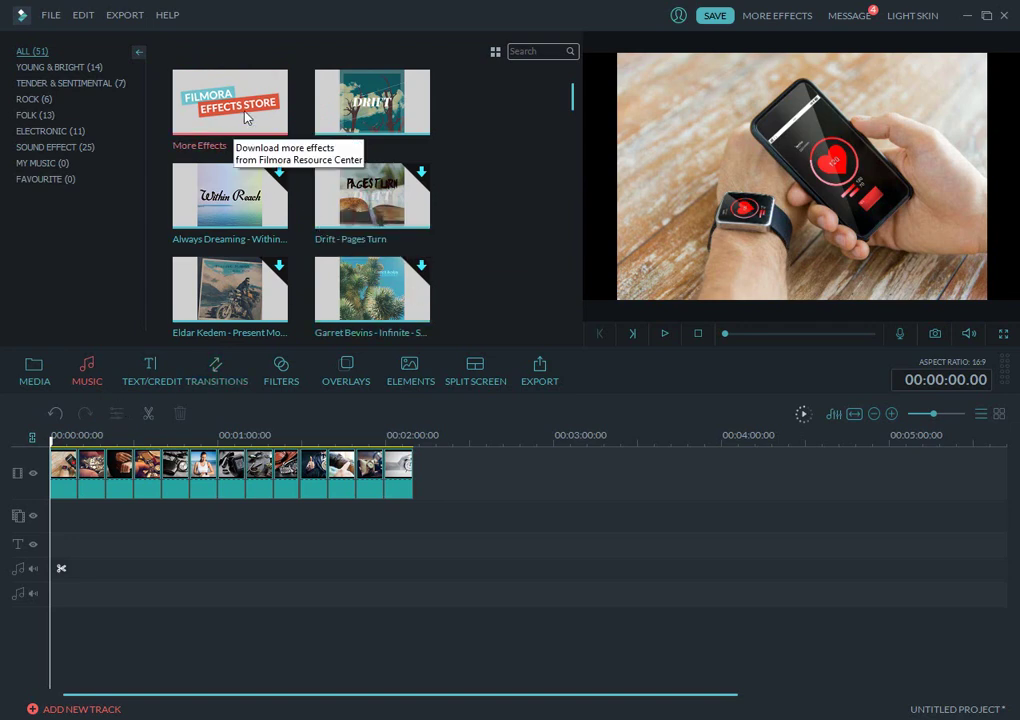
left_click(42, 163)
left_click(63, 151)
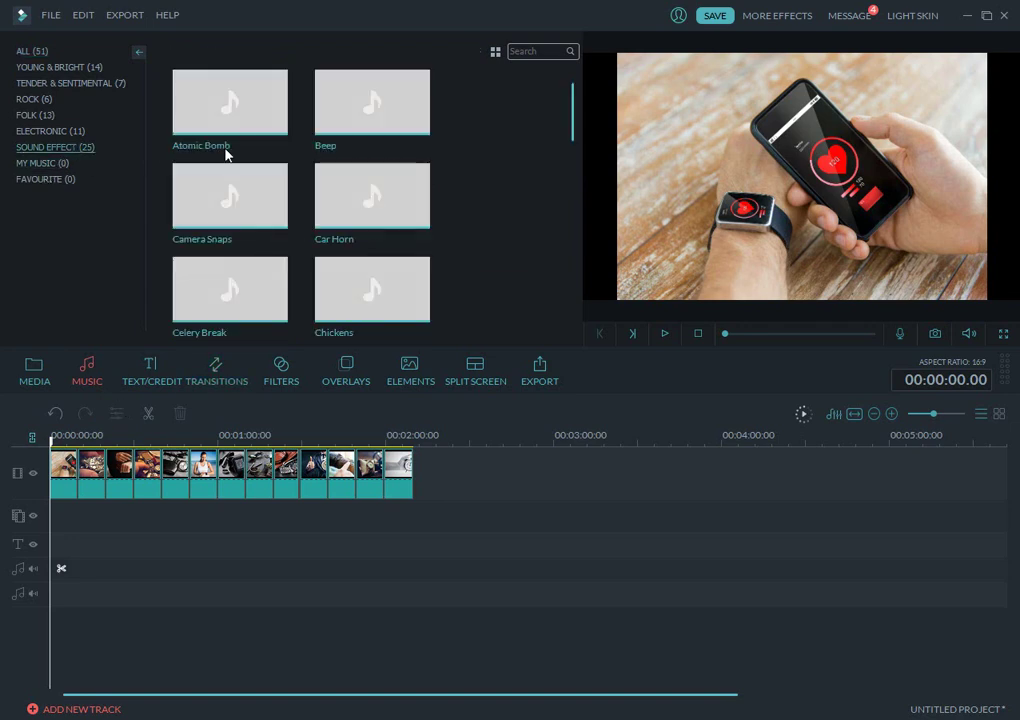
left_click(257, 105)
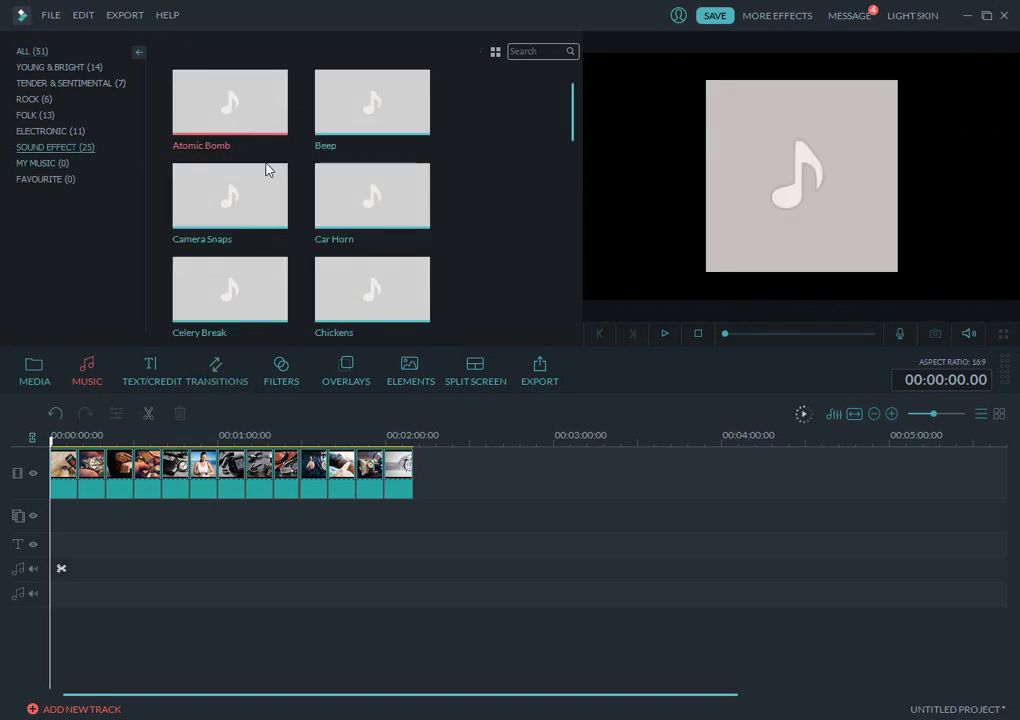
left_click(665, 333)
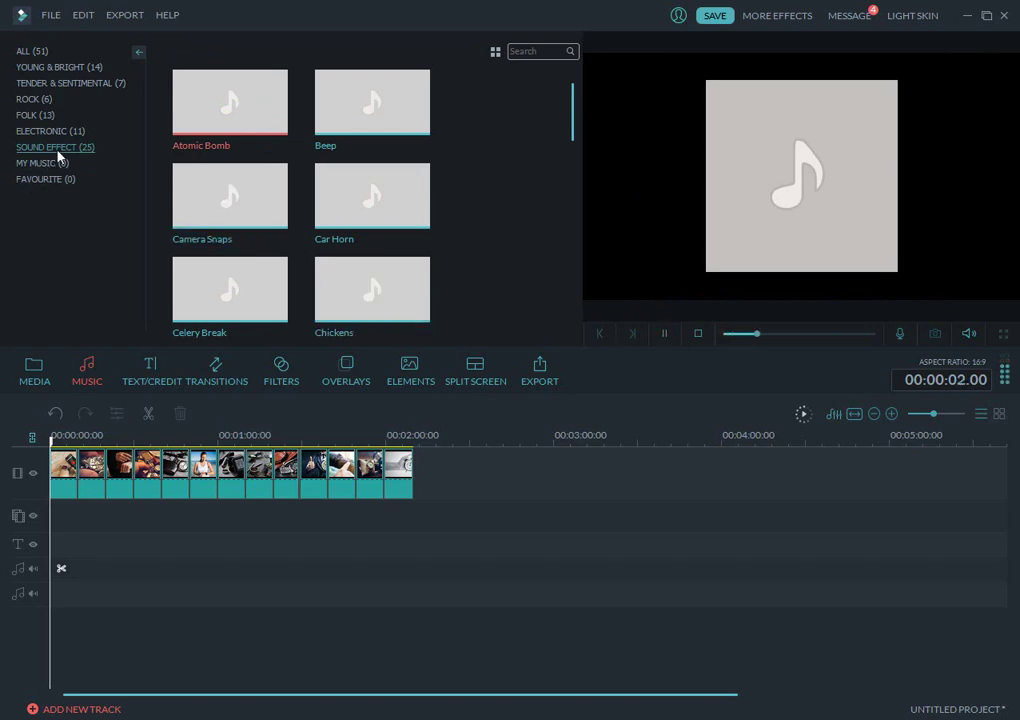
Preview more sound effects, including Car Horn, Chickens, Cuckoo Clock, Cinematic Horn and Digital Alert.
left_click(357, 221)
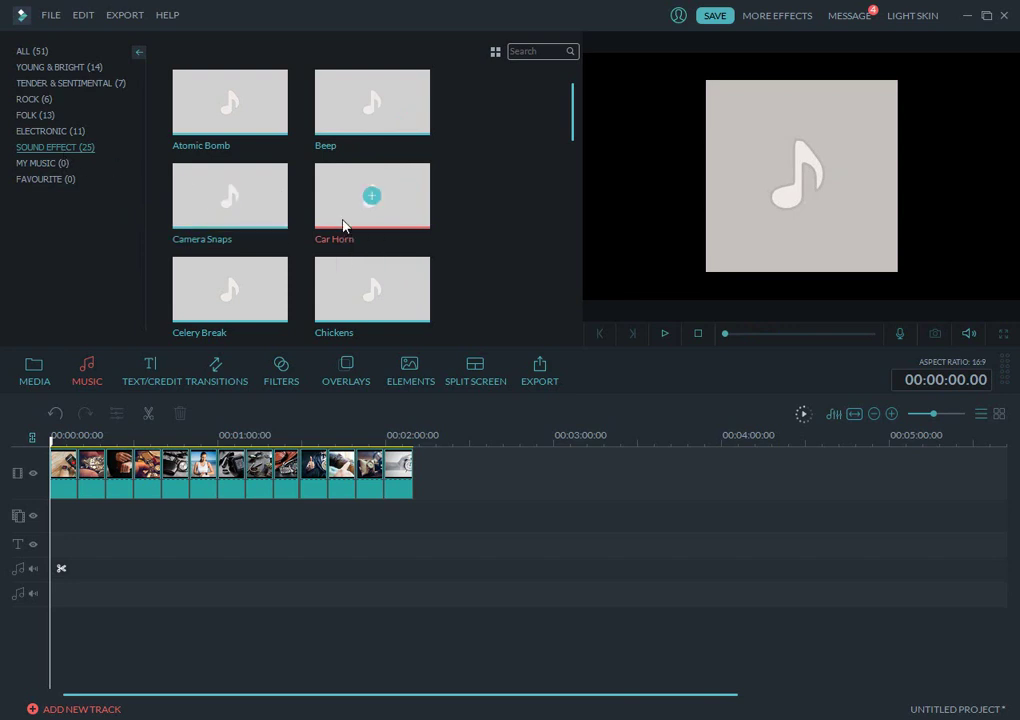
left_click(665, 333)
left_click(340, 291)
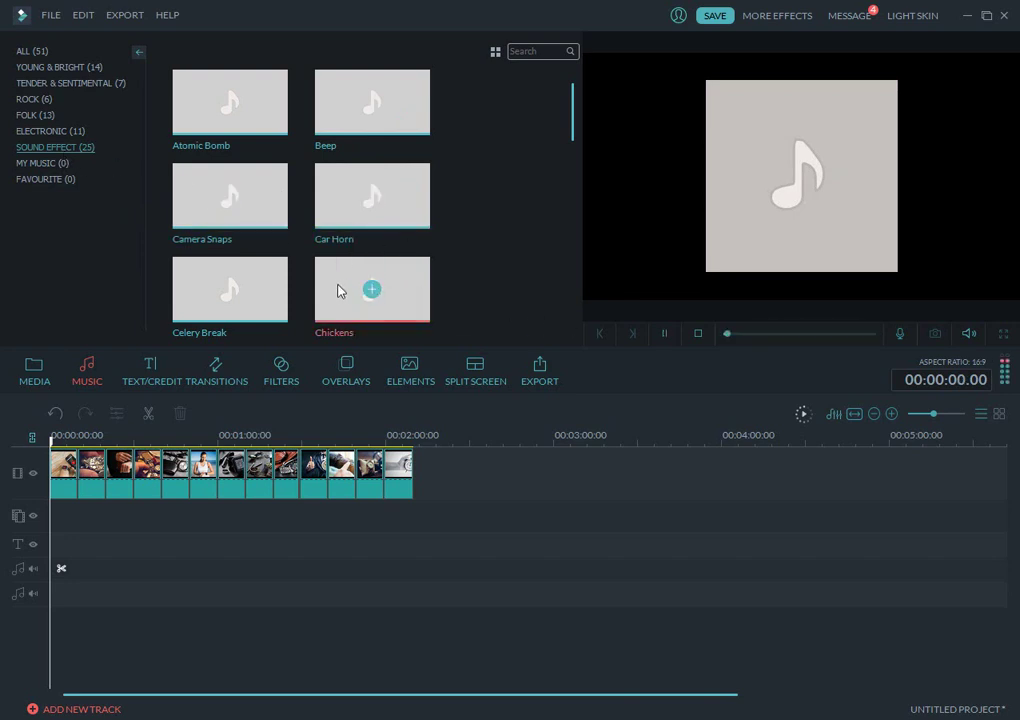
scroll(338, 286, "down", 1)
left_click(336, 268)
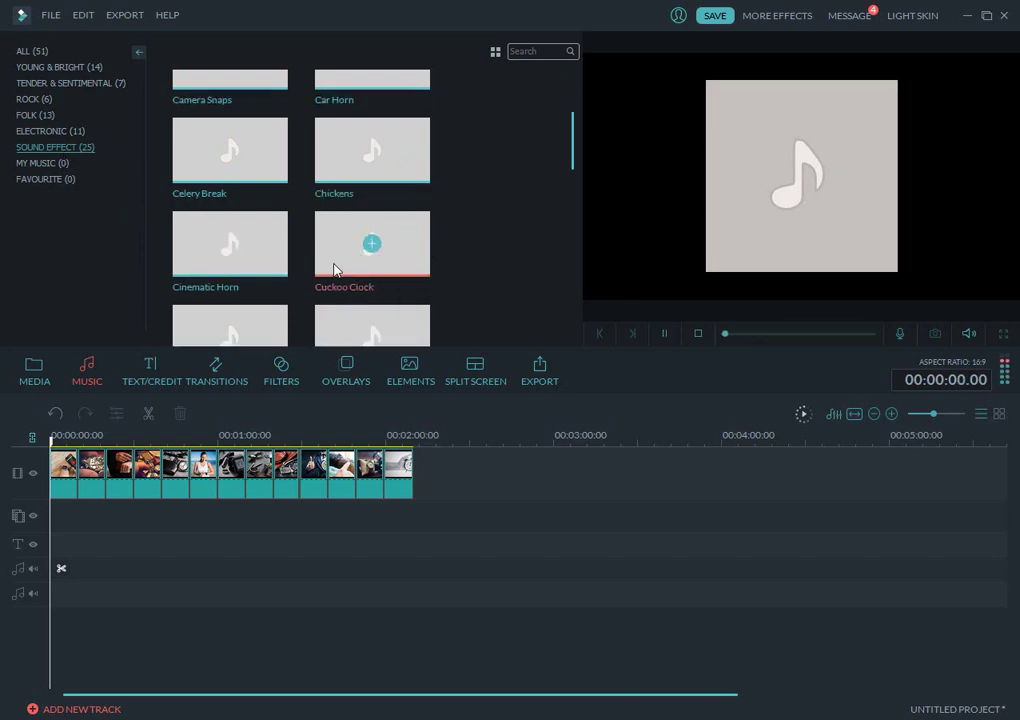
left_click(245, 266)
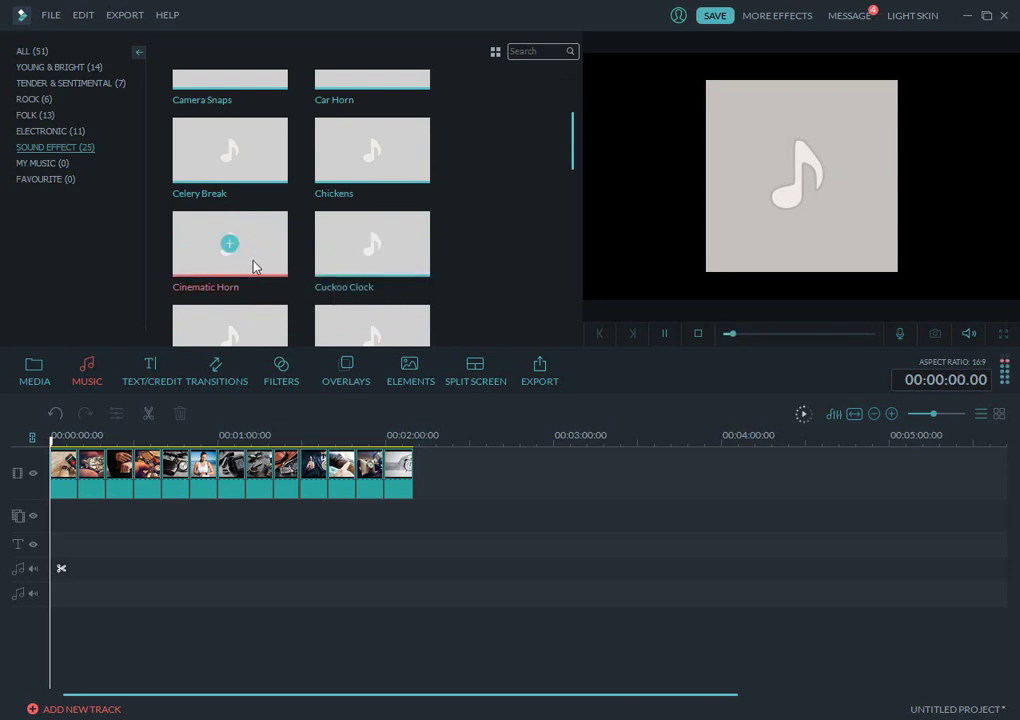
scroll(255, 266, "down", 1)
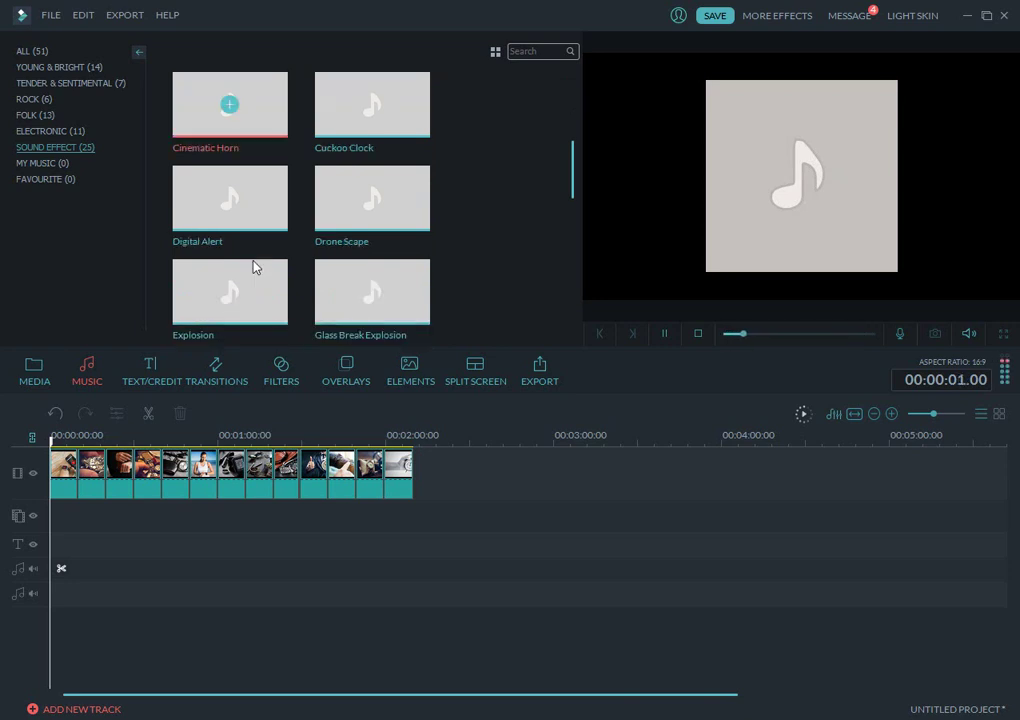
left_click(276, 204)
Look through the remaining sound effects and open Import Music, leaving it without importing a file.
scroll(313, 250, "down", 4)
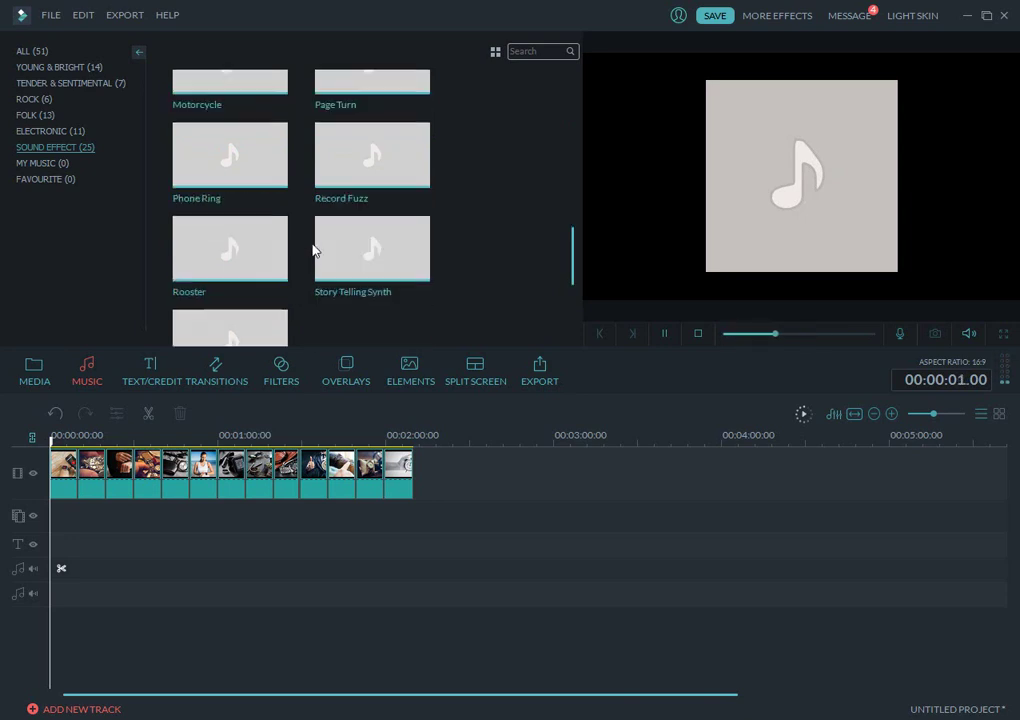
scroll(313, 250, "down", 3)
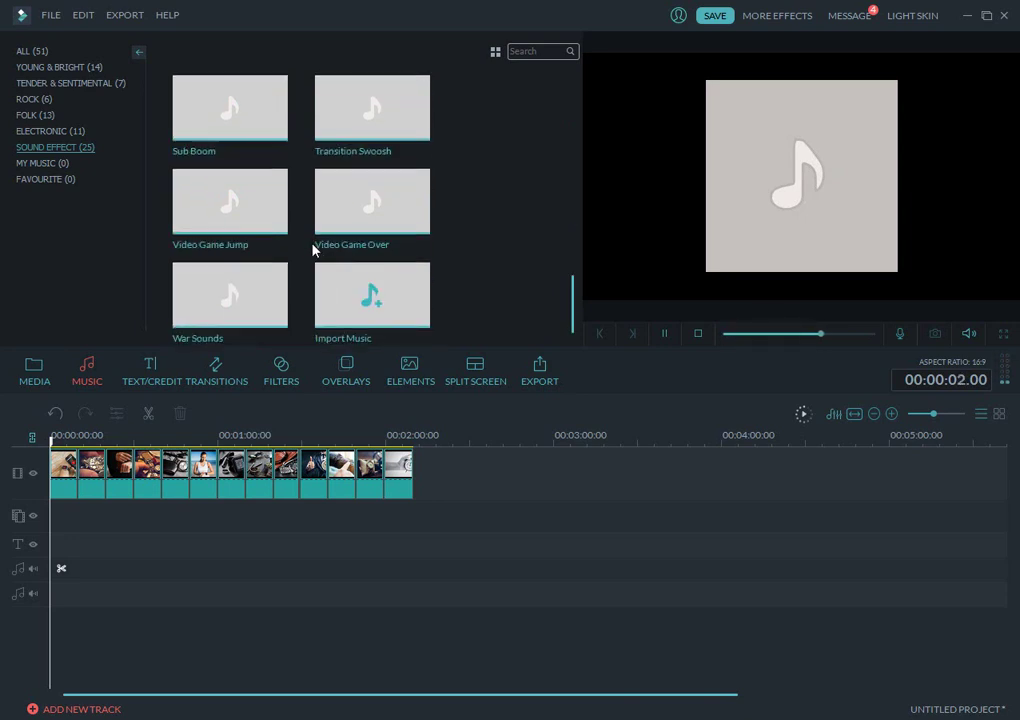
left_click(337, 312)
left_click(1003, 12)
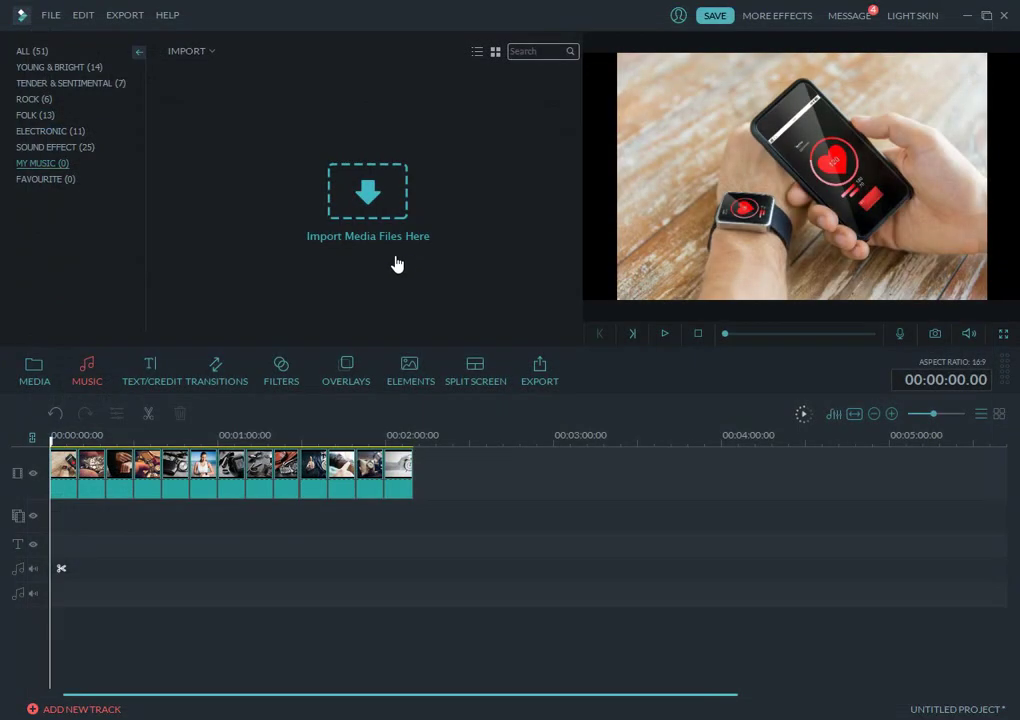
Review the All, Favourite and My Music categories and view the audio import dialog without choosing a file.
left_click(41, 58)
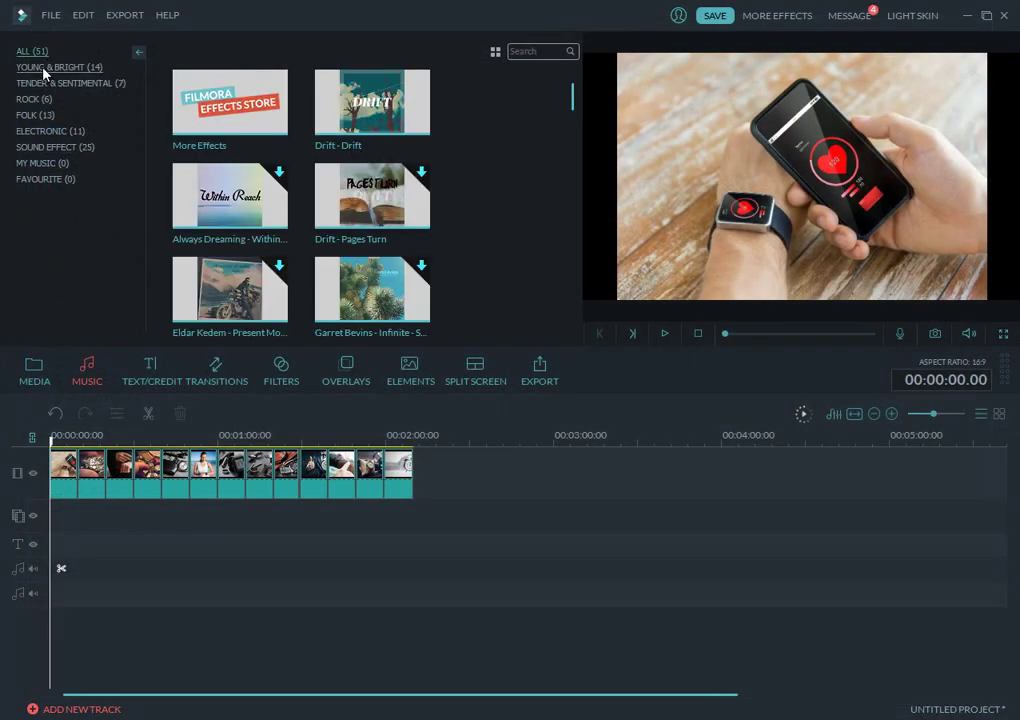
right_click(522, 182)
left_click(52, 180)
left_click(40, 163)
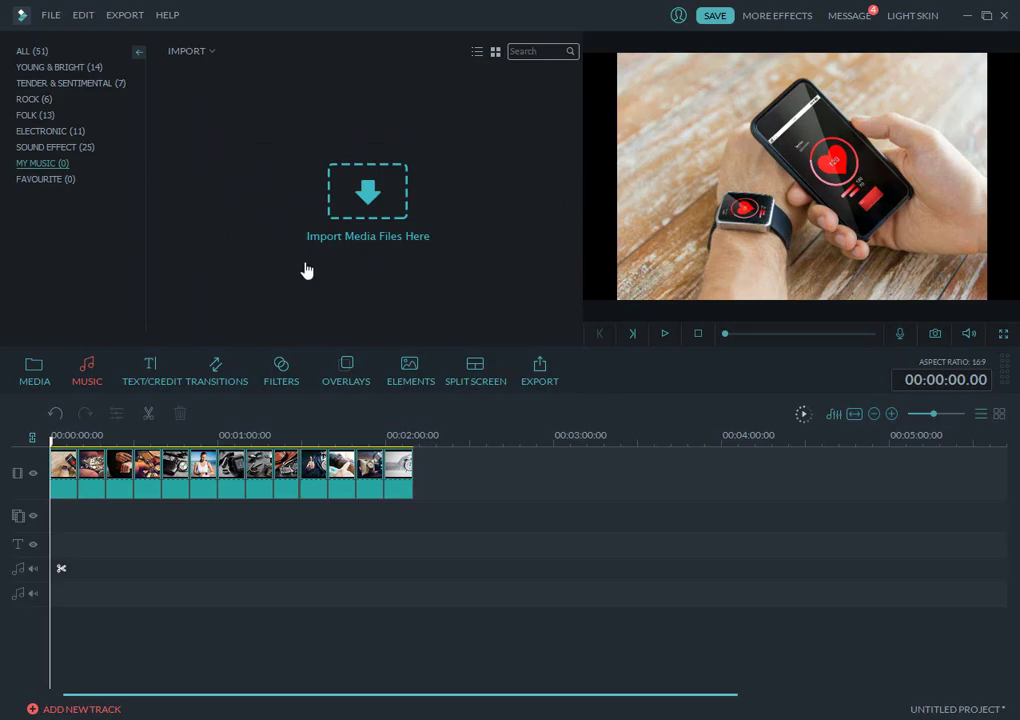
left_click(362, 205)
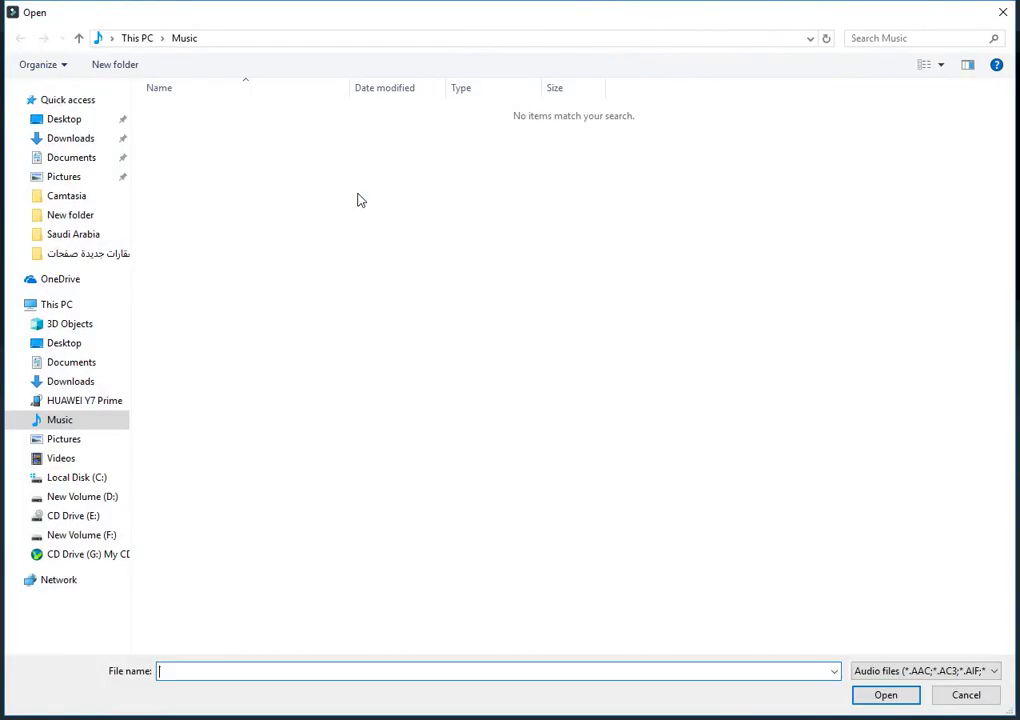
left_click(1003, 12)
Add the Opener 13 title template at the start of the slideshow and extend its text clip to about 30 seconds.
left_click(172, 383)
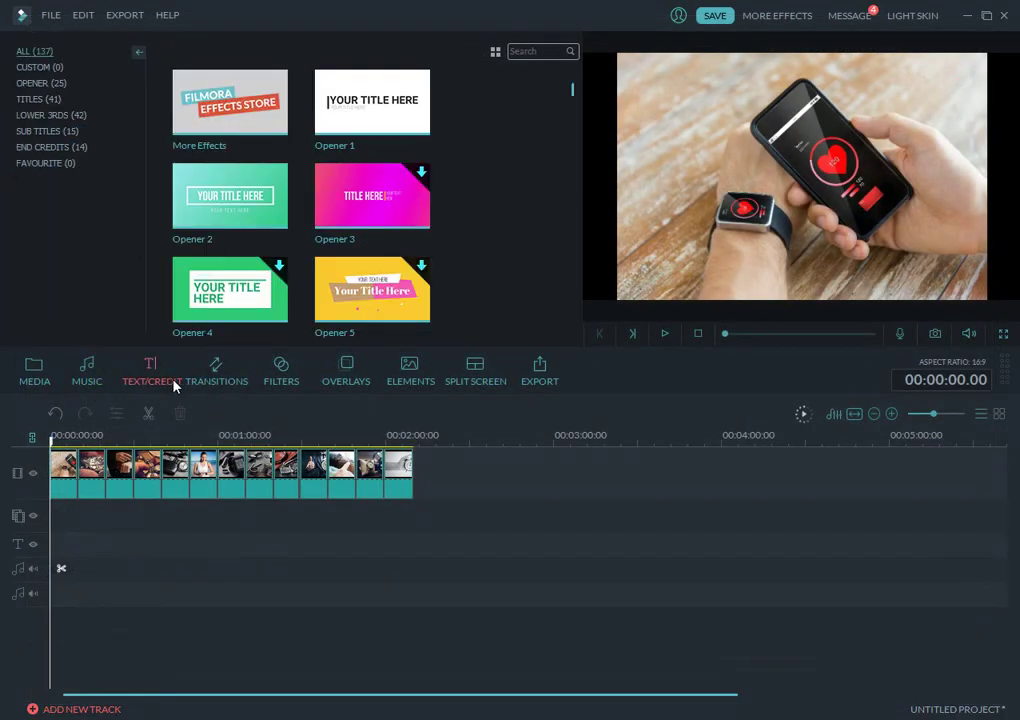
scroll(321, 225, "down", 4)
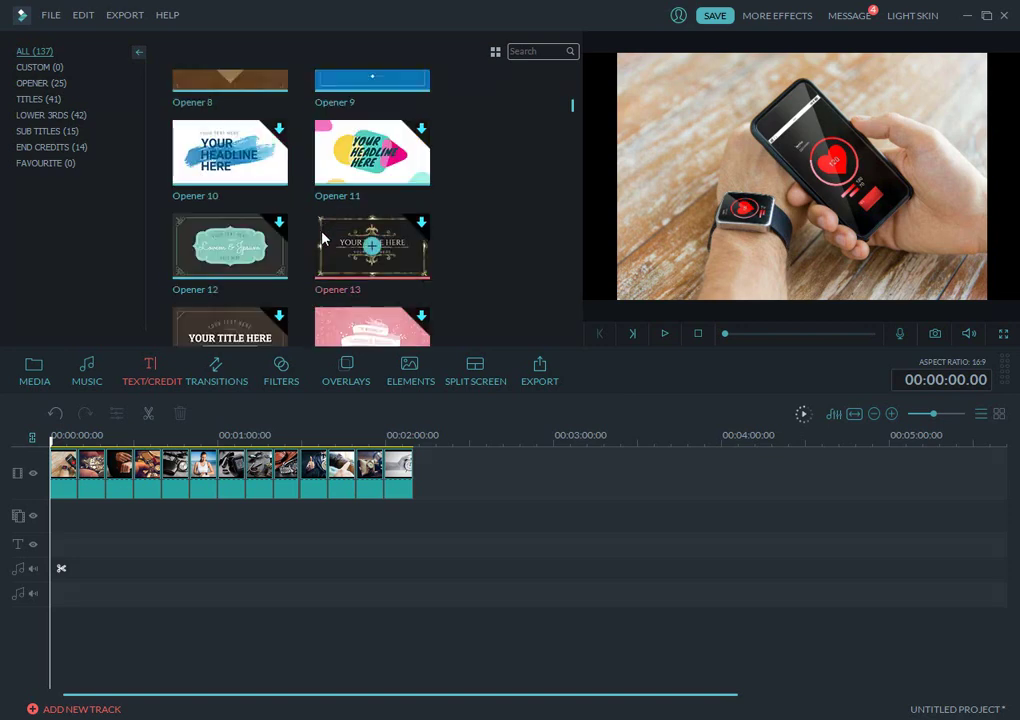
left_click(362, 250)
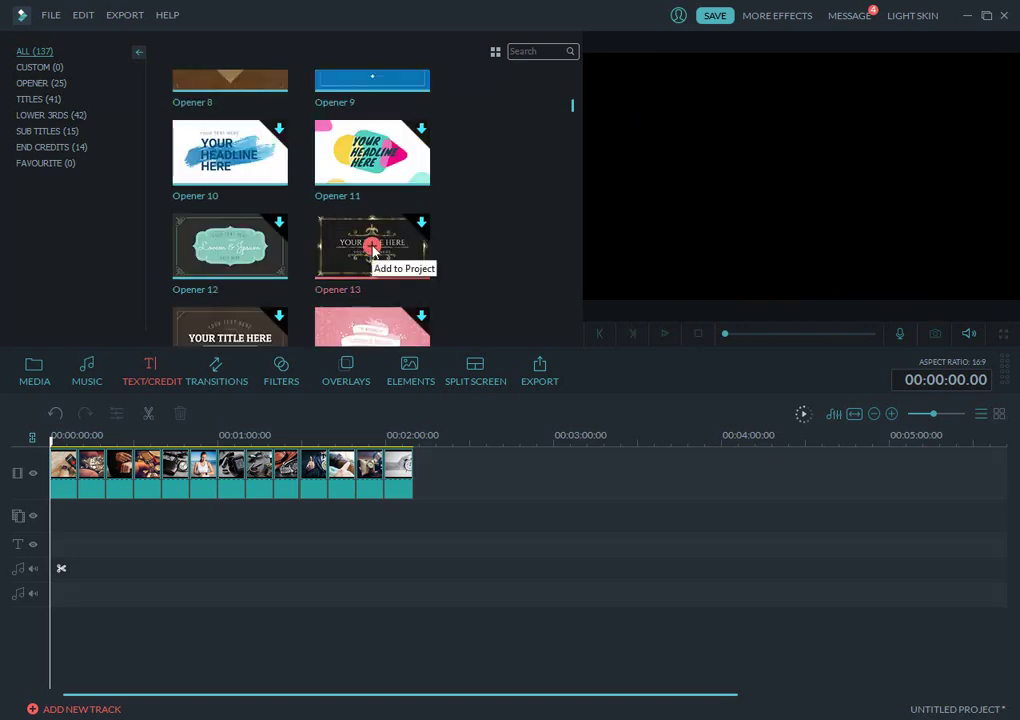
left_click(371, 248)
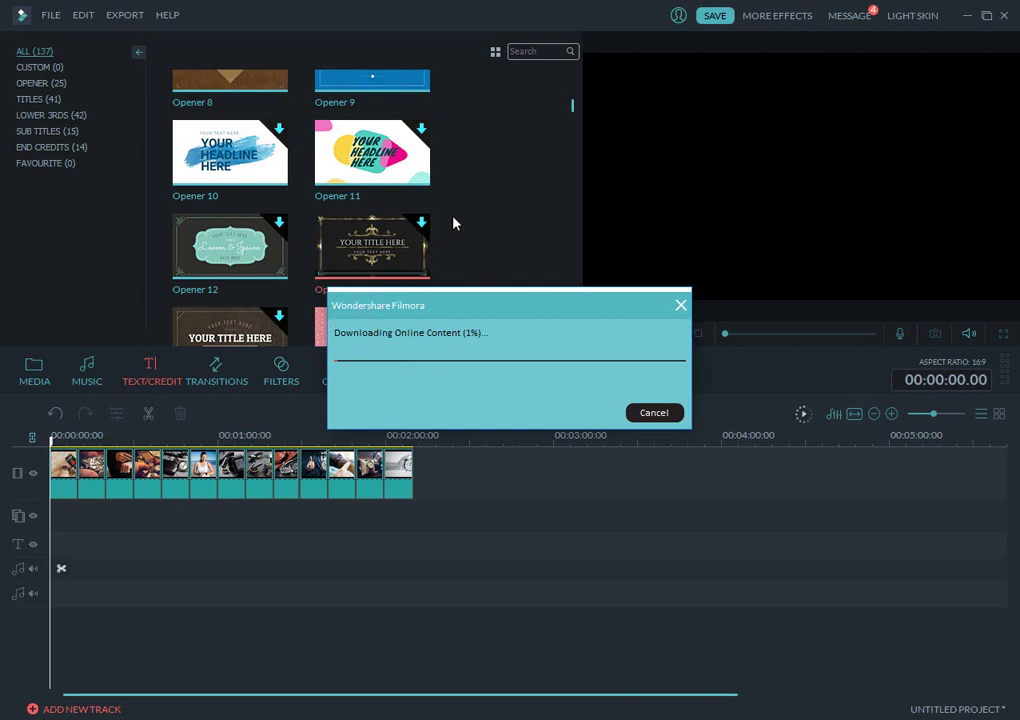
left_click(370, 249)
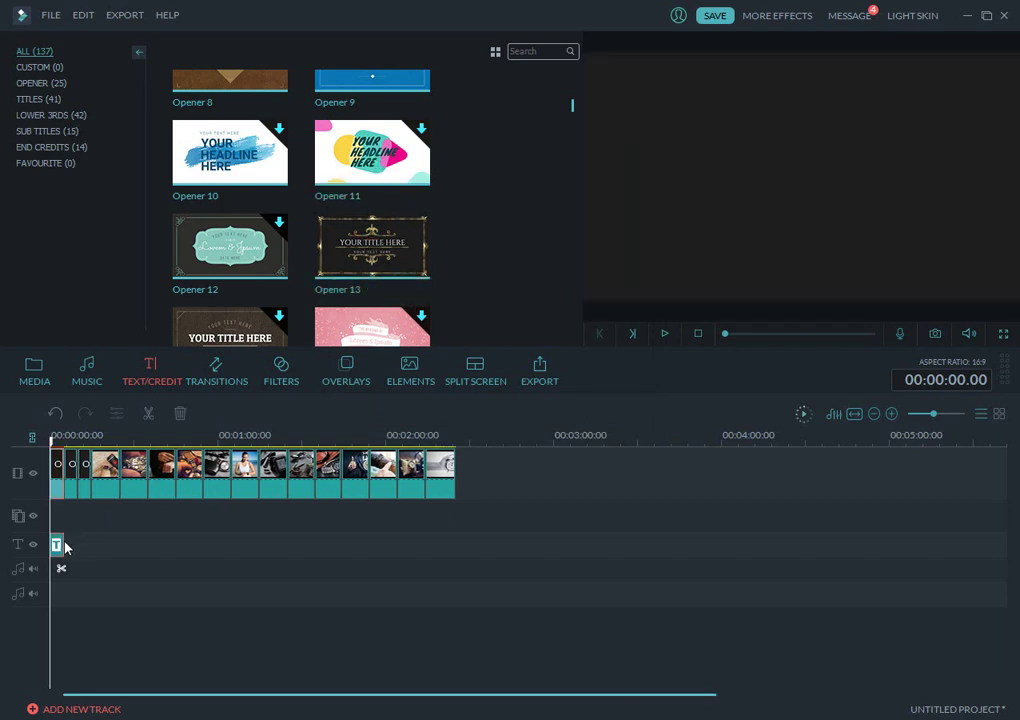
left_click_drag(68, 542, 132, 542)
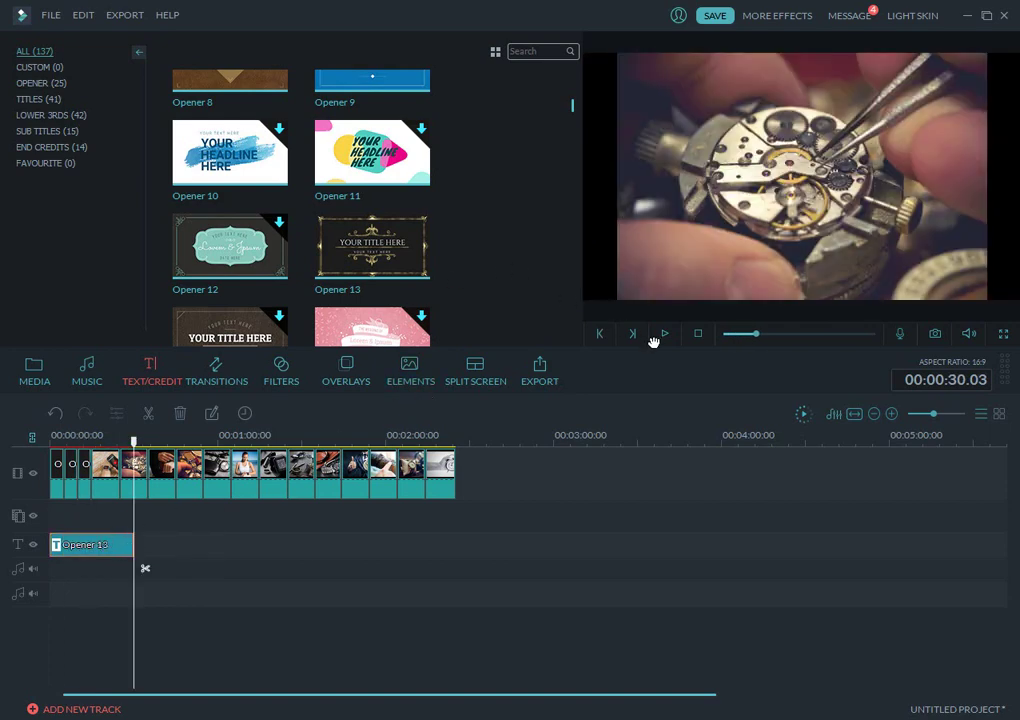
Open the opener's advanced text editing and replace the main title with "حرفوش للساعات الرجالى".
double_click(105, 545)
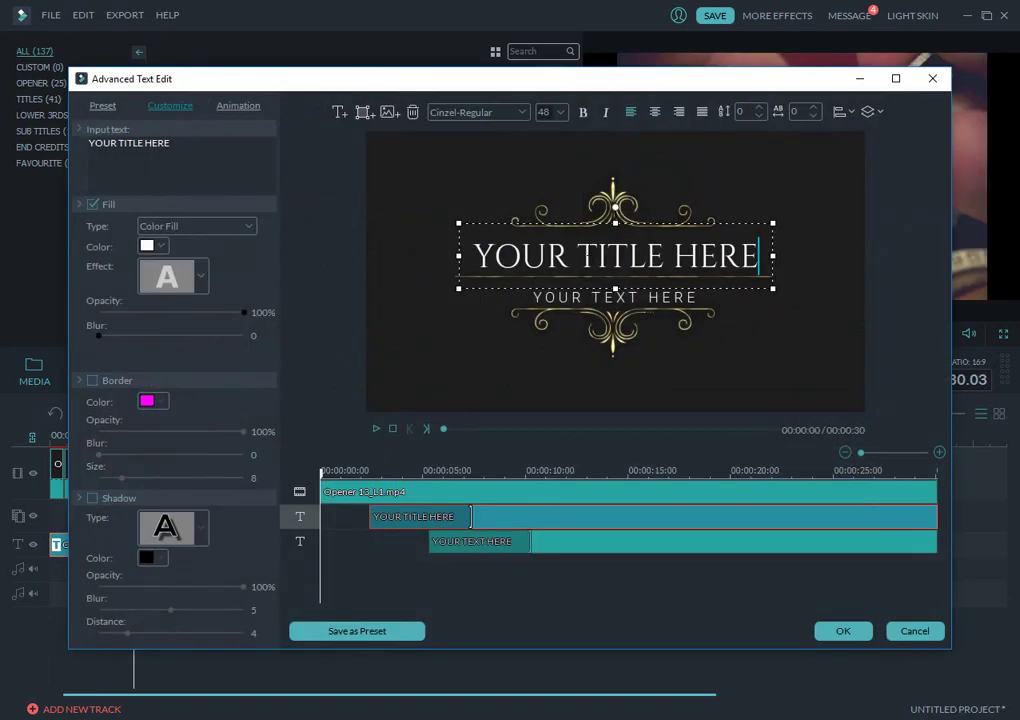
key("ctrl+Left")
key("ctrl+Left")
left_click_drag(757, 256, 483, 256)
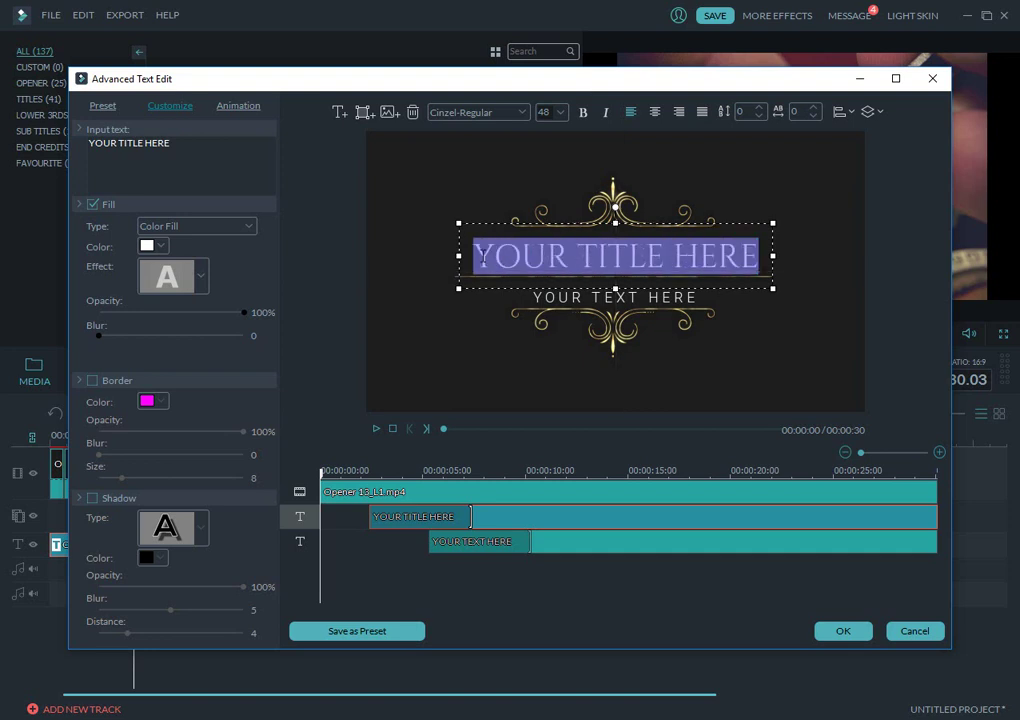
type("p")
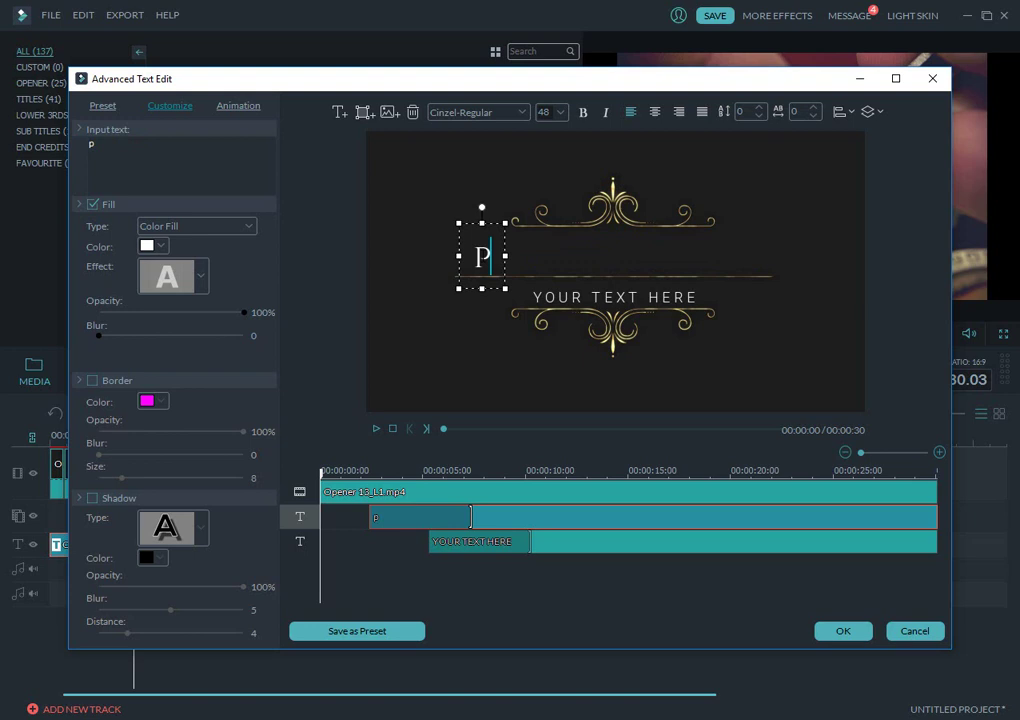
key("BackSpace")
type("حر")
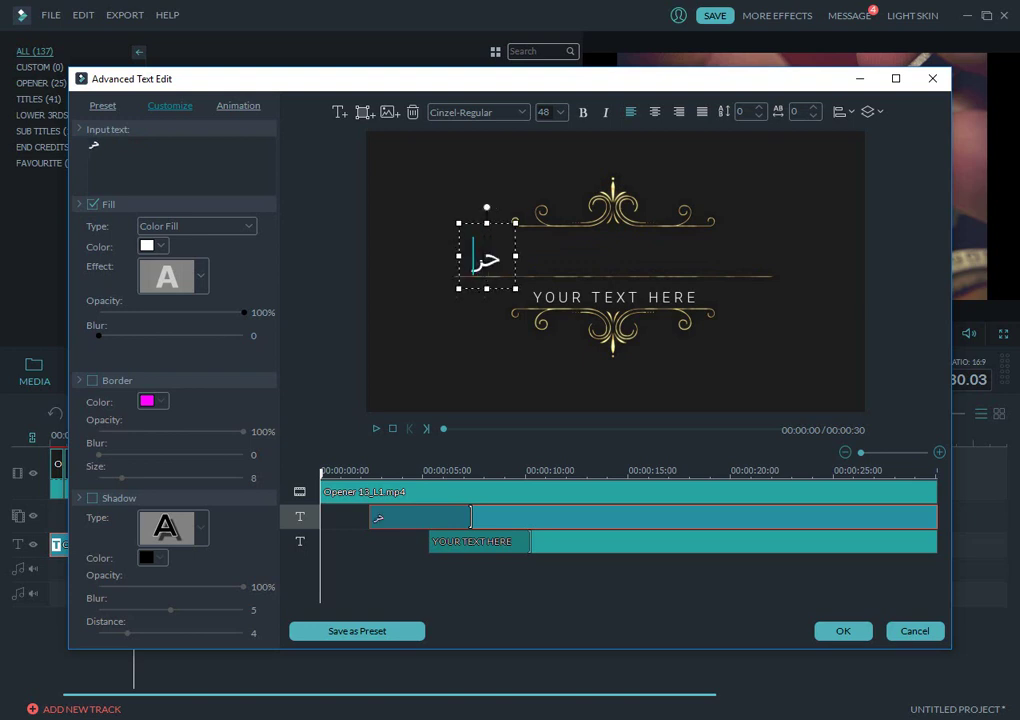
type("فوش")
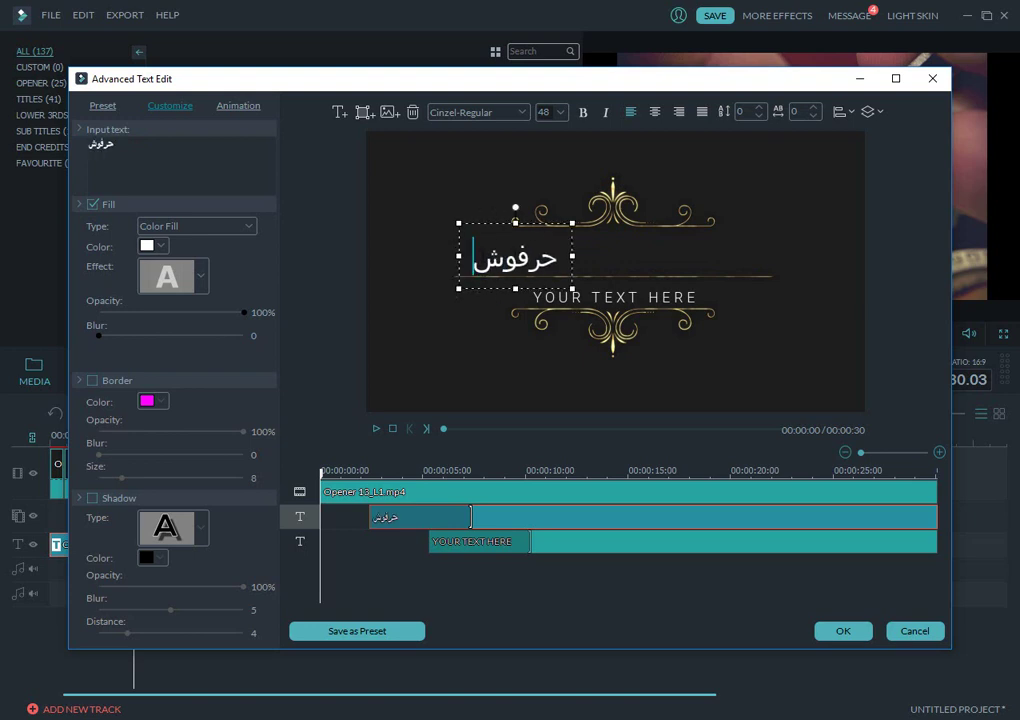
type(" للساعات")
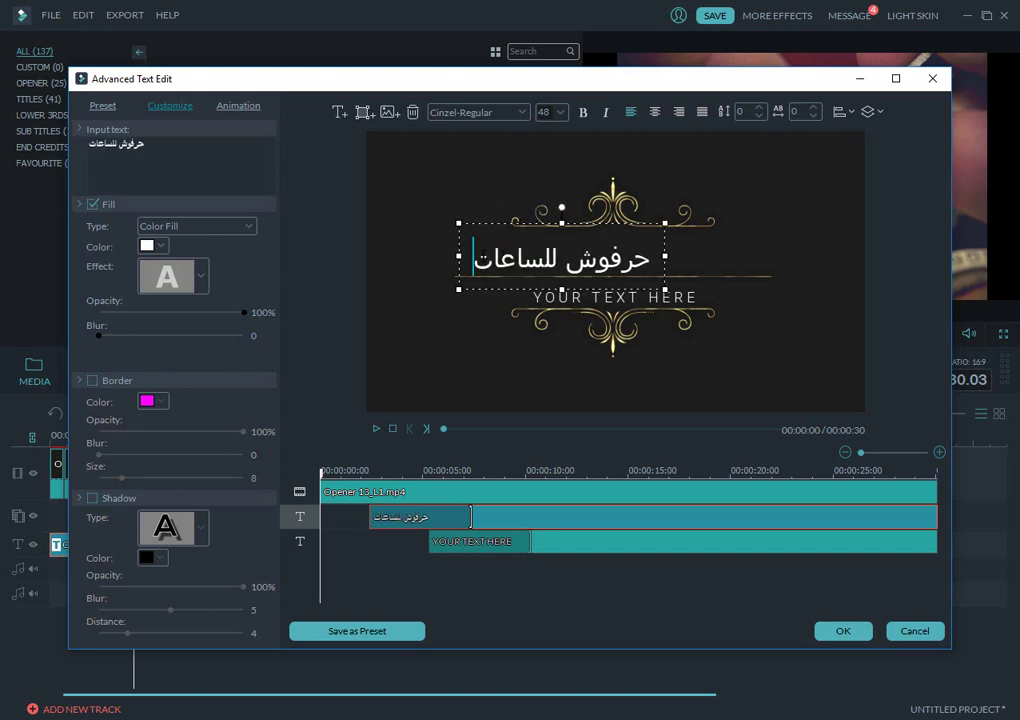
type(" الرجالى")
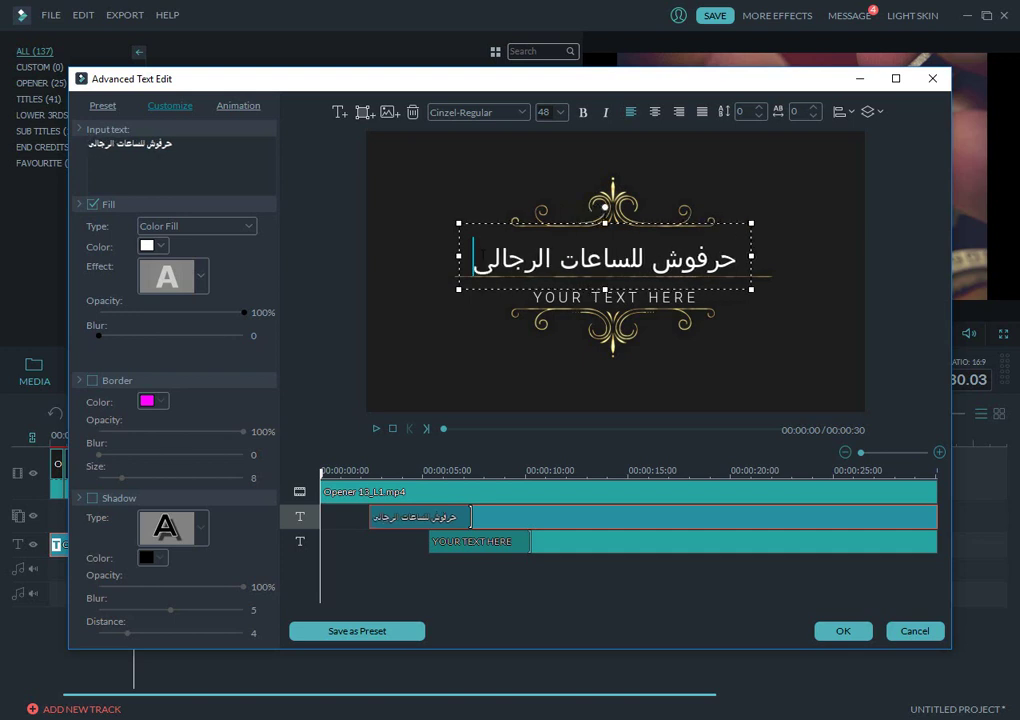
Replace the opener's second text line with the shop's city and street address in Arabic.
left_click(562, 299)
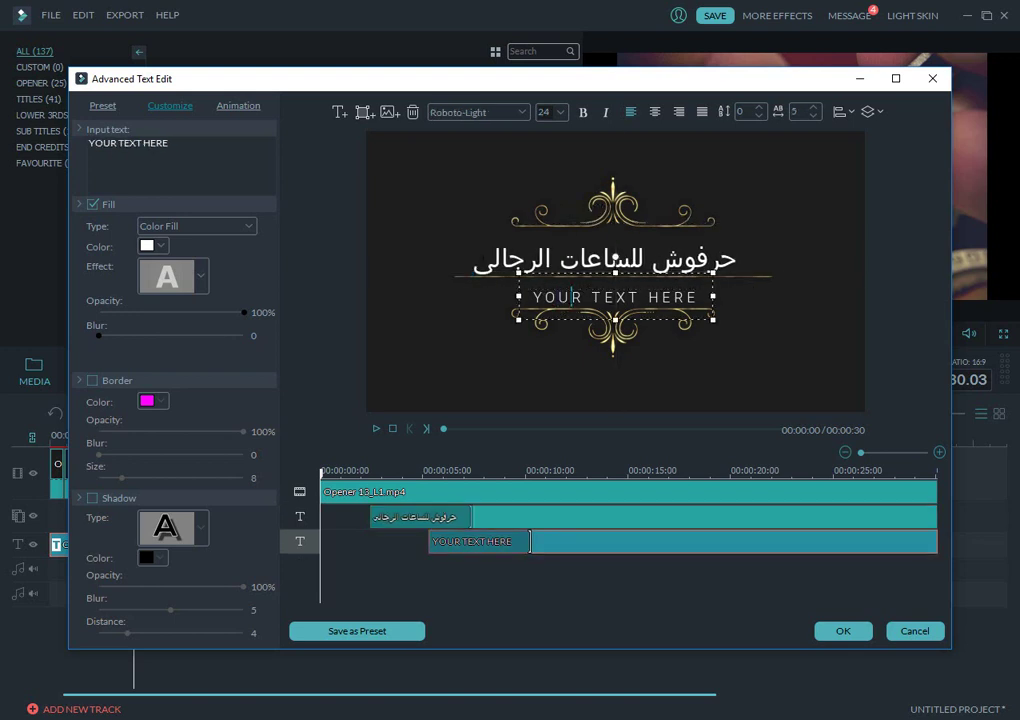
left_click_drag(697, 297, 535, 297)
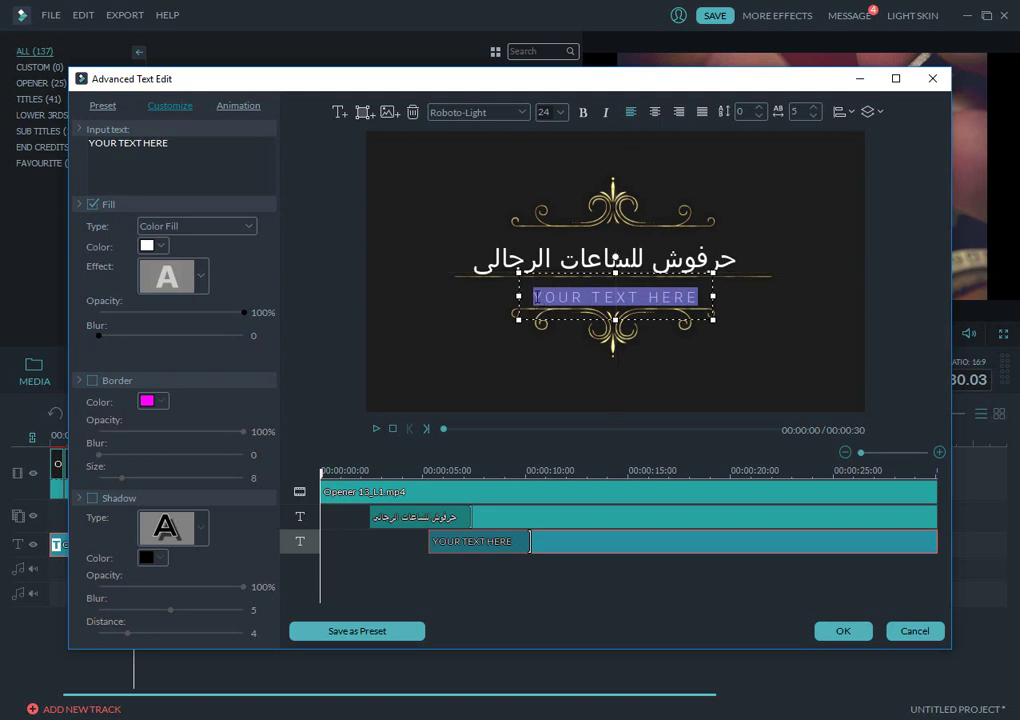
type("القاهرة")
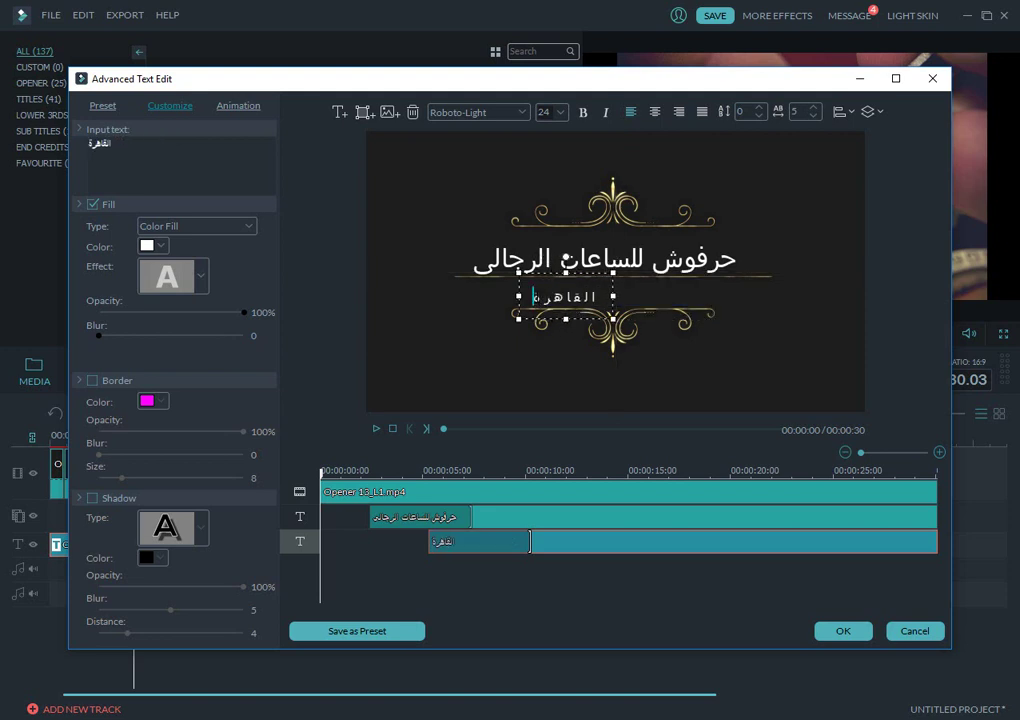
type(" -")
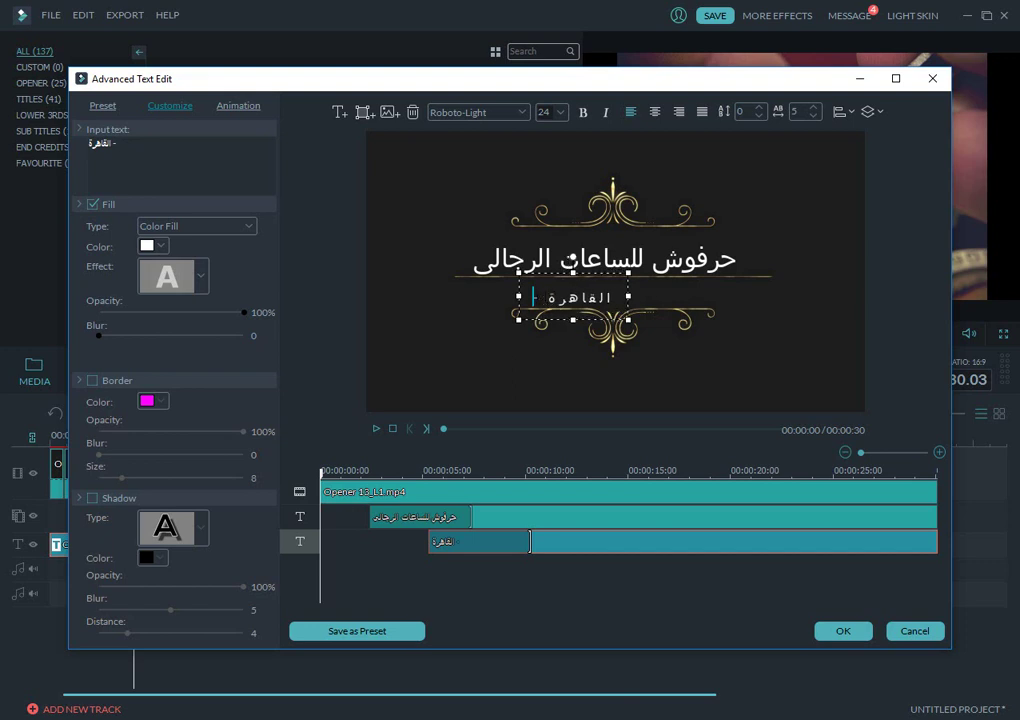
type("شارع")
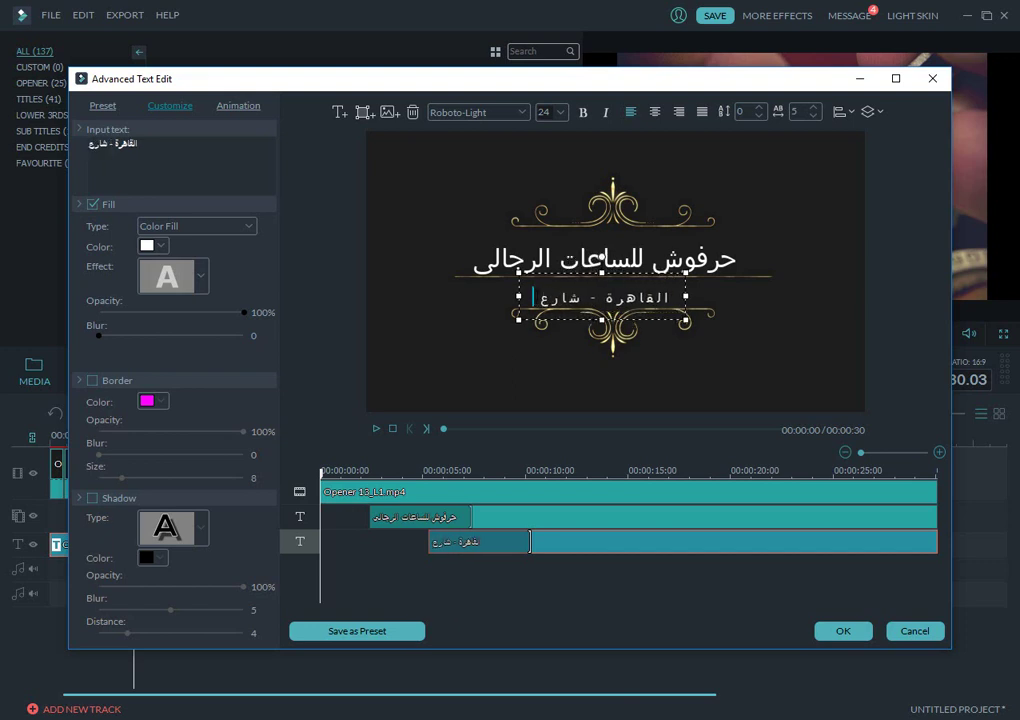
type(" عبد")
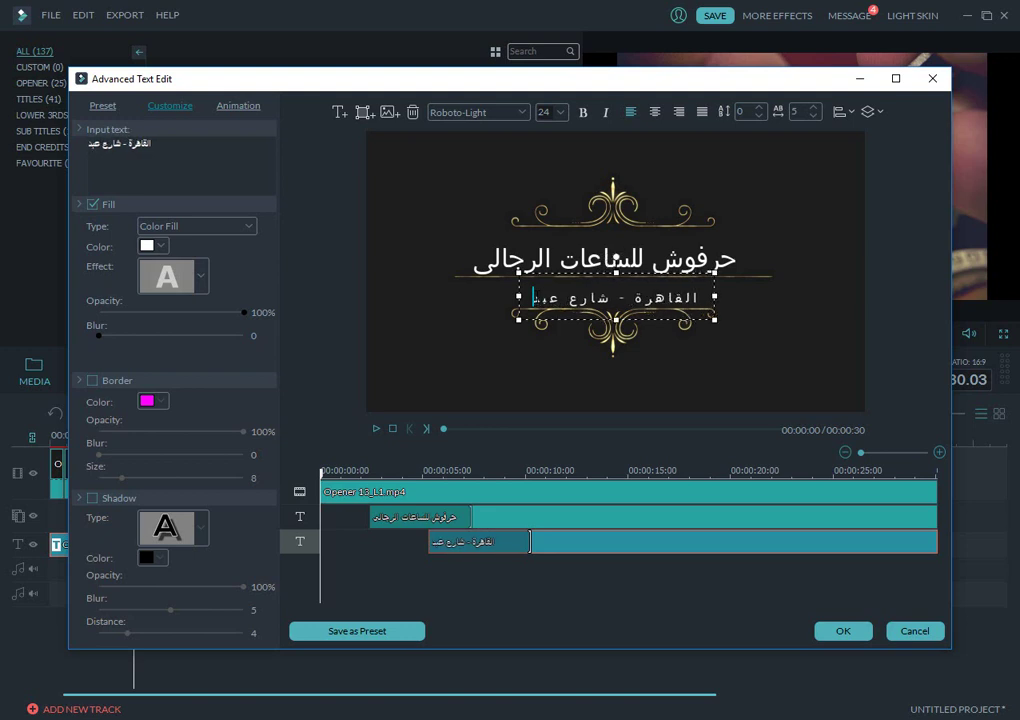
type(" العزيز")
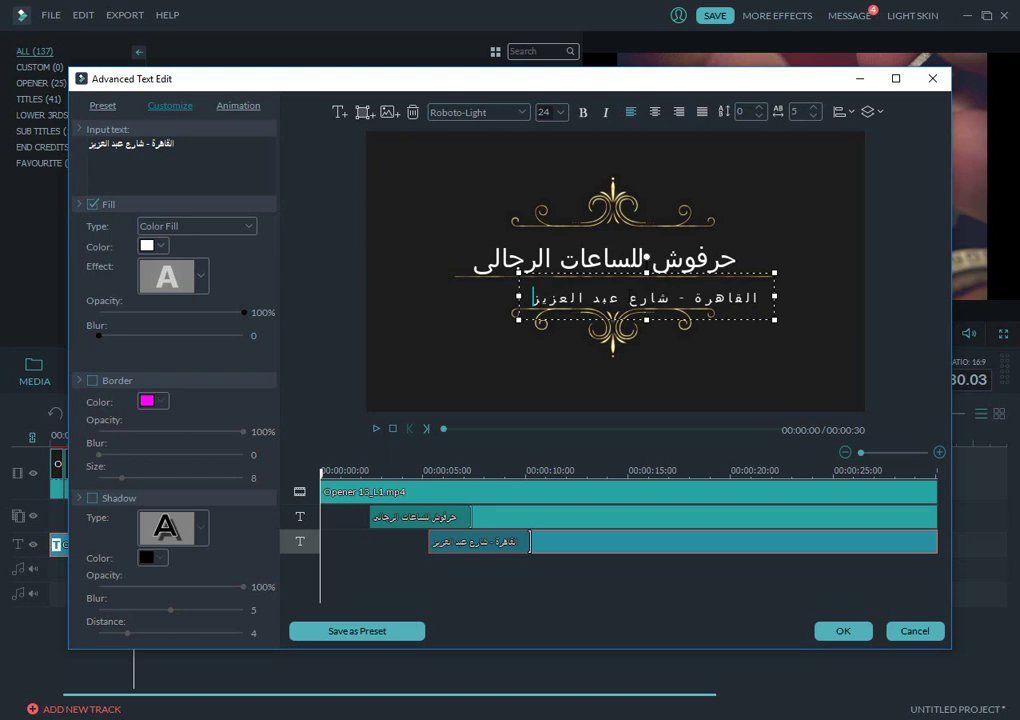
Widen the address line under the title, shift the ornament background slightly down, and apply the title edits after previewing them.
left_click(669, 346)
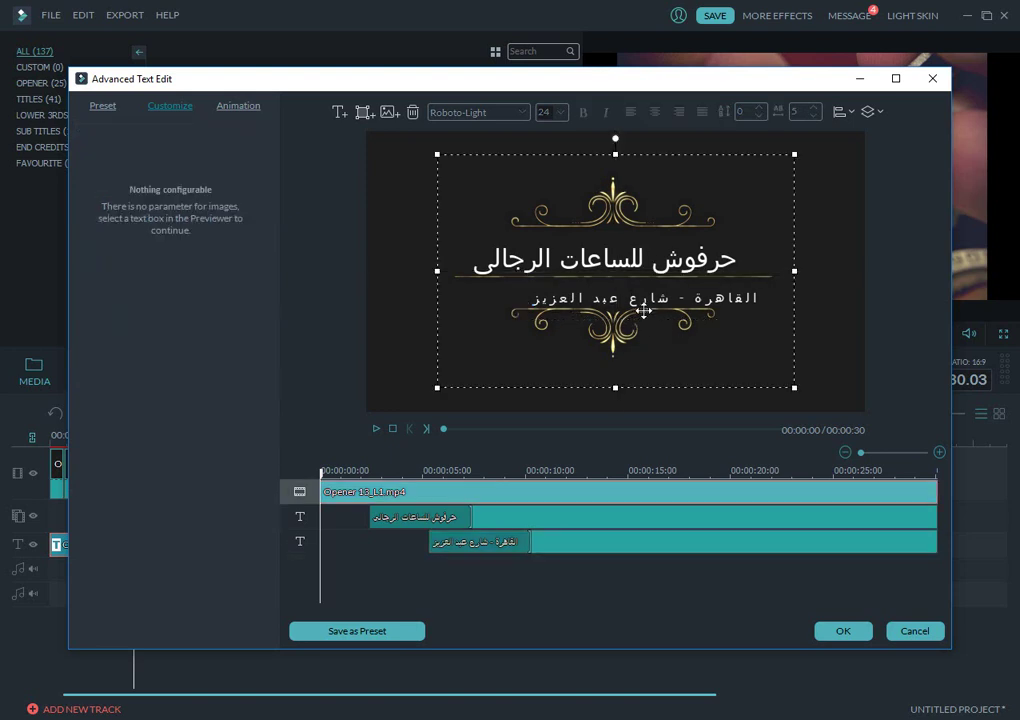
double_click(641, 297)
left_click_drag(517, 297, 457, 297)
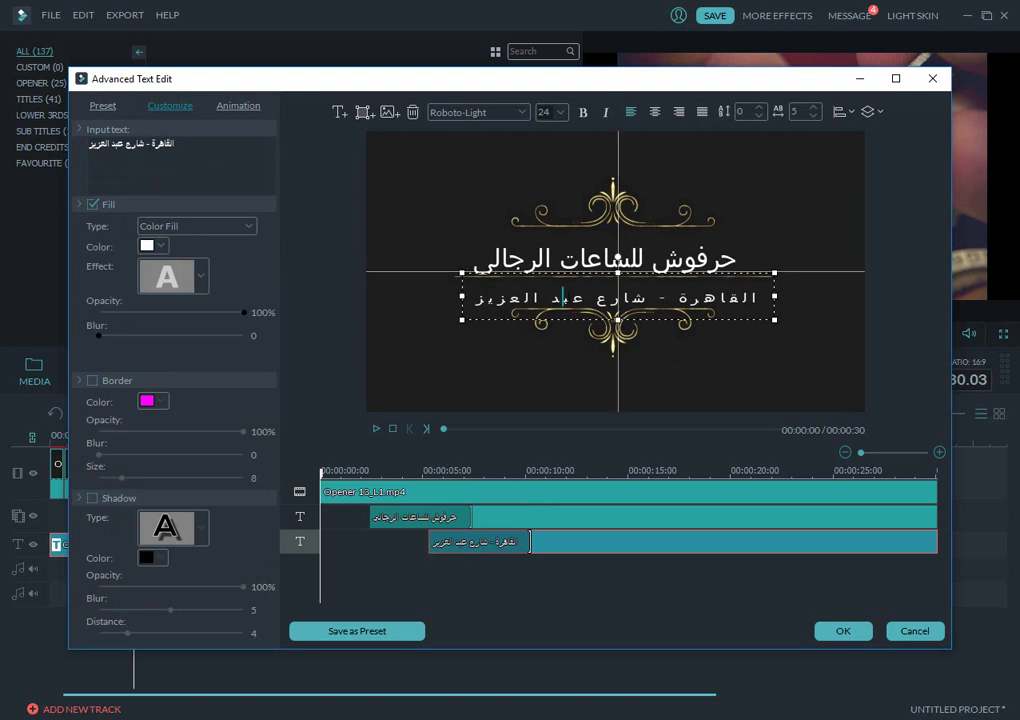
left_click(579, 364)
left_click_drag(583, 357, 585, 364)
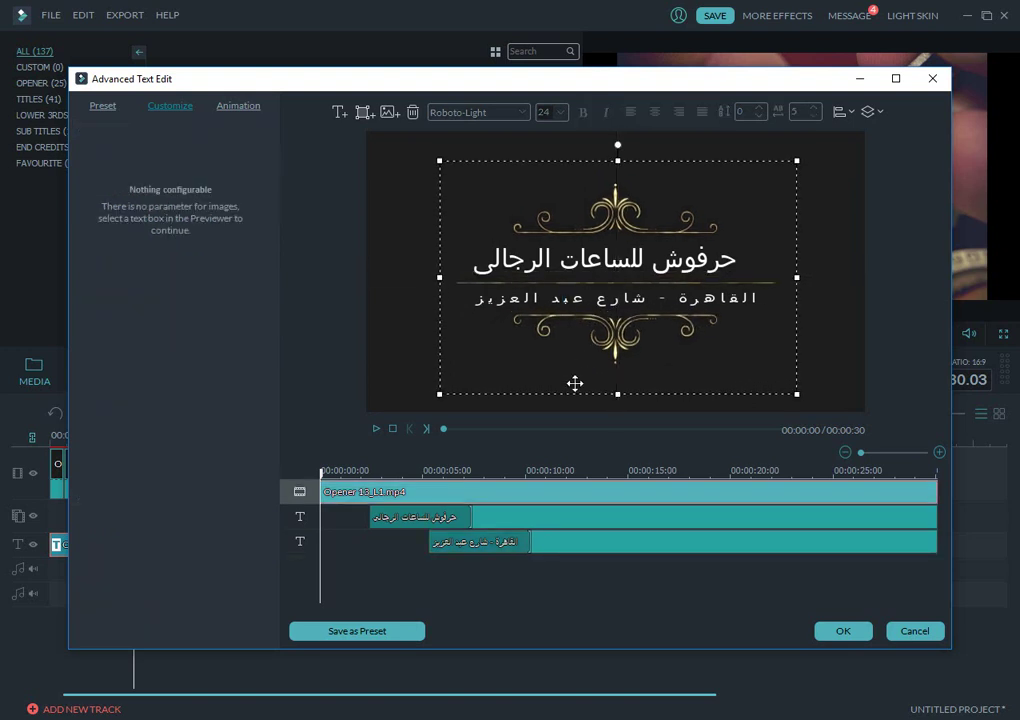
left_click(377, 428)
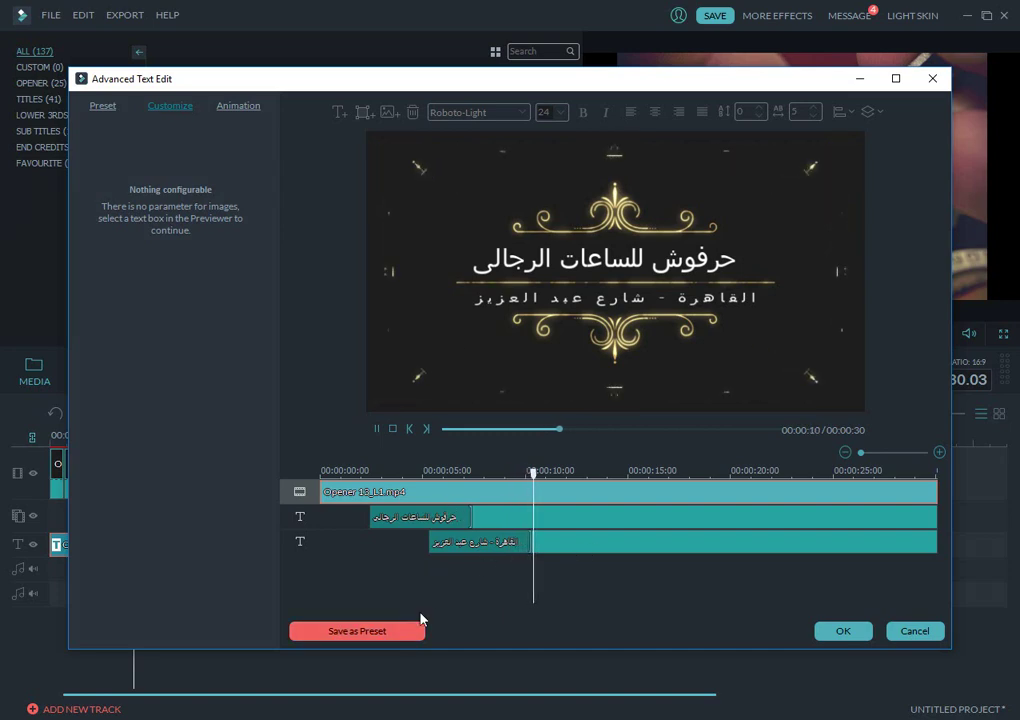
left_click(843, 631)
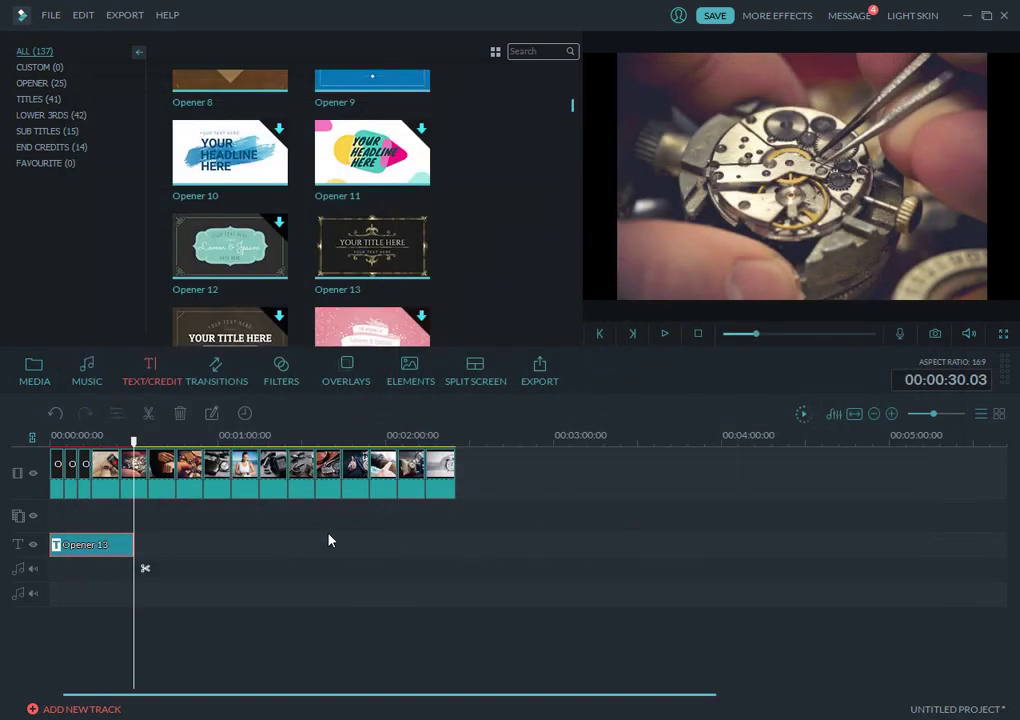
Play the opener briefly from the start of the timeline and shorten its text clip to about 5 seconds.
left_click_drag(135, 441, 50, 441)
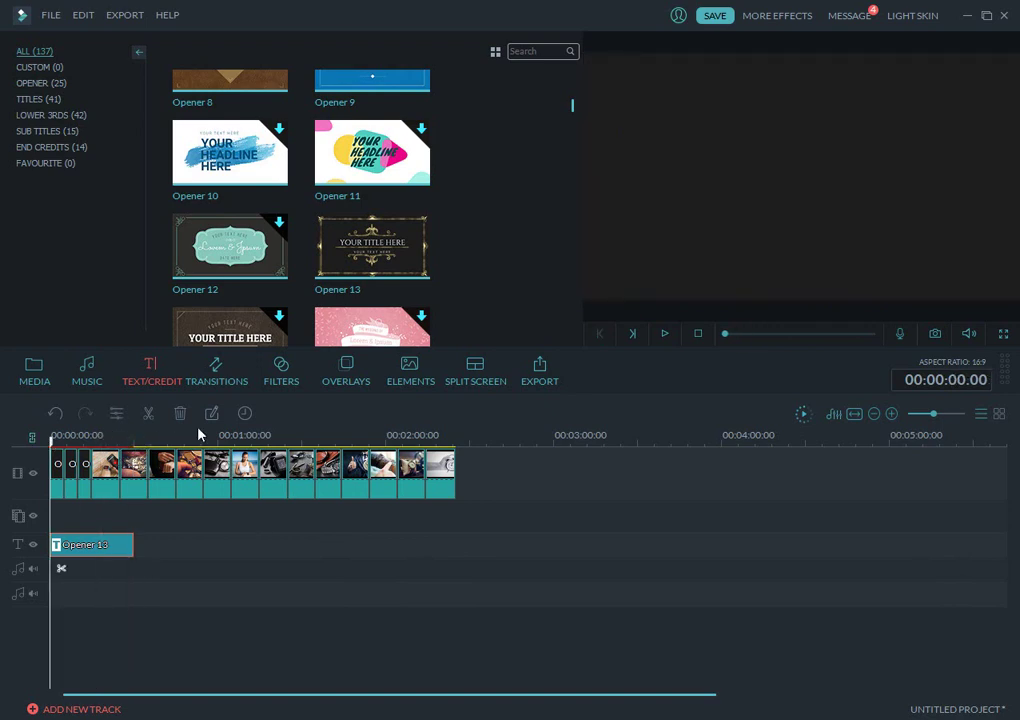
left_click(665, 334)
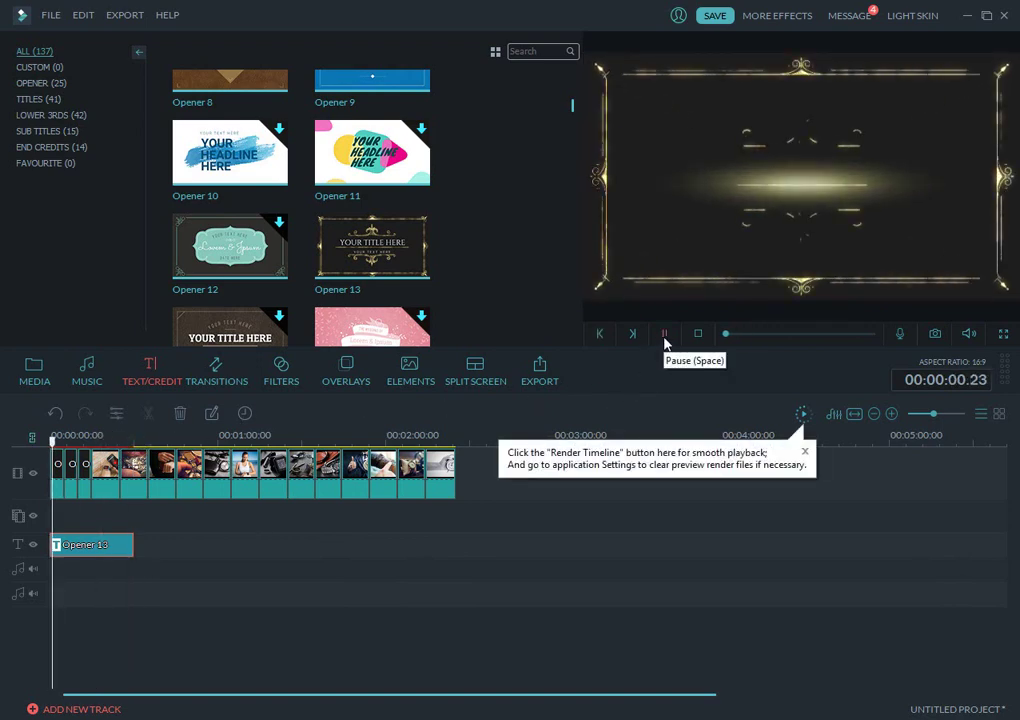
left_click(407, 539)
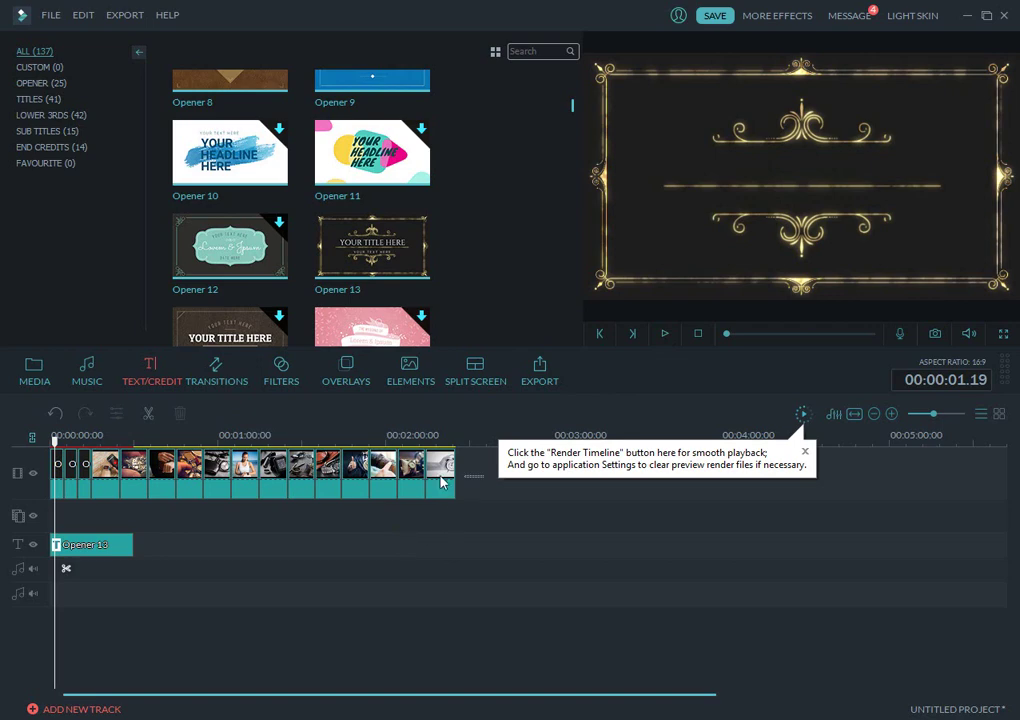
left_click(128, 547)
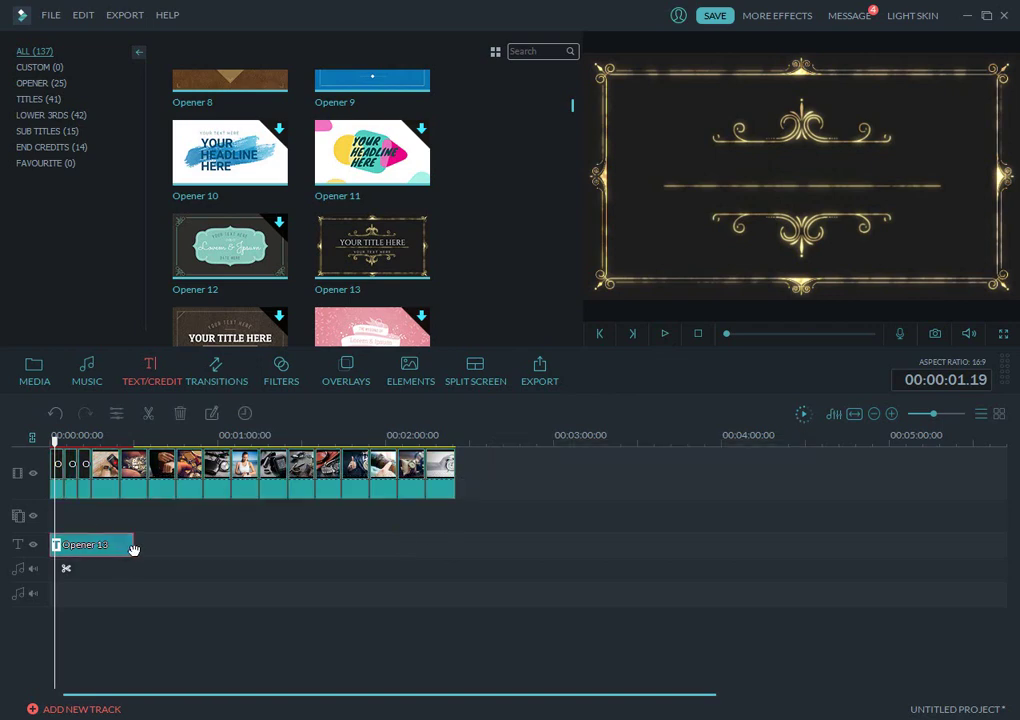
left_click_drag(133, 549, 70, 555)
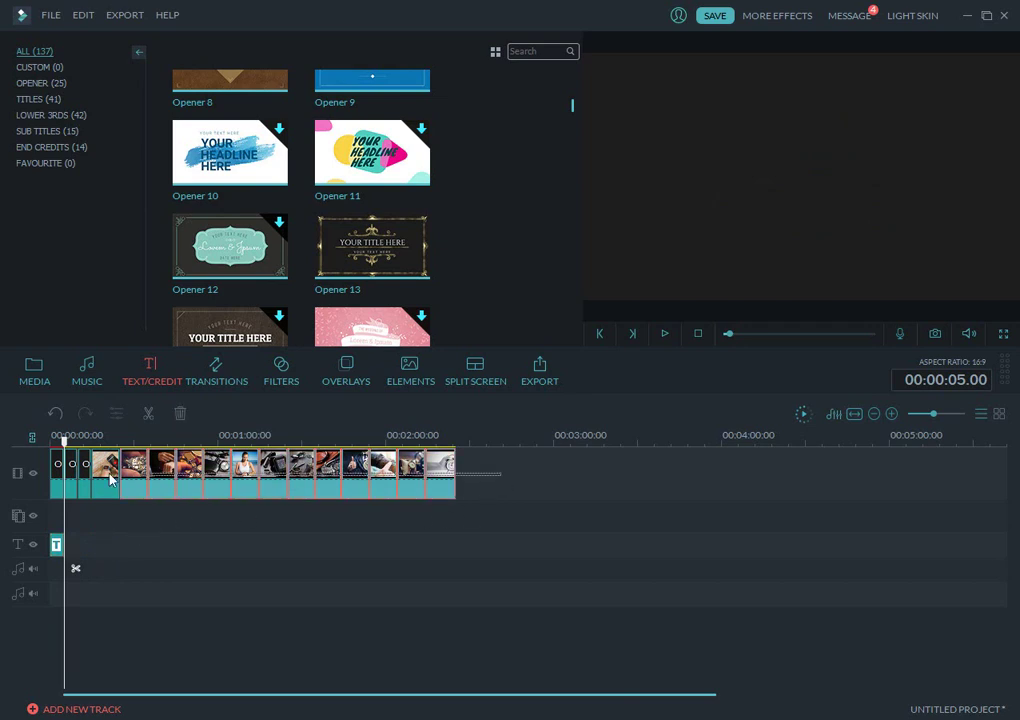
Delete the two duplicate opener background clips before the first watch image and play the slideshow from the start.
left_click(57, 470)
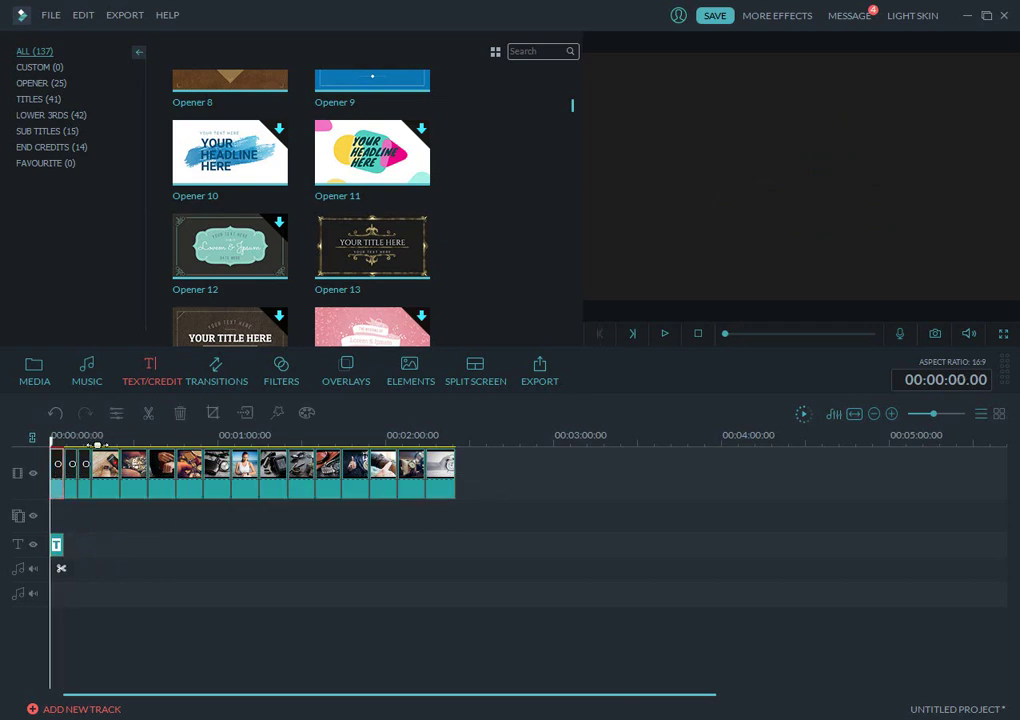
left_click(72, 472)
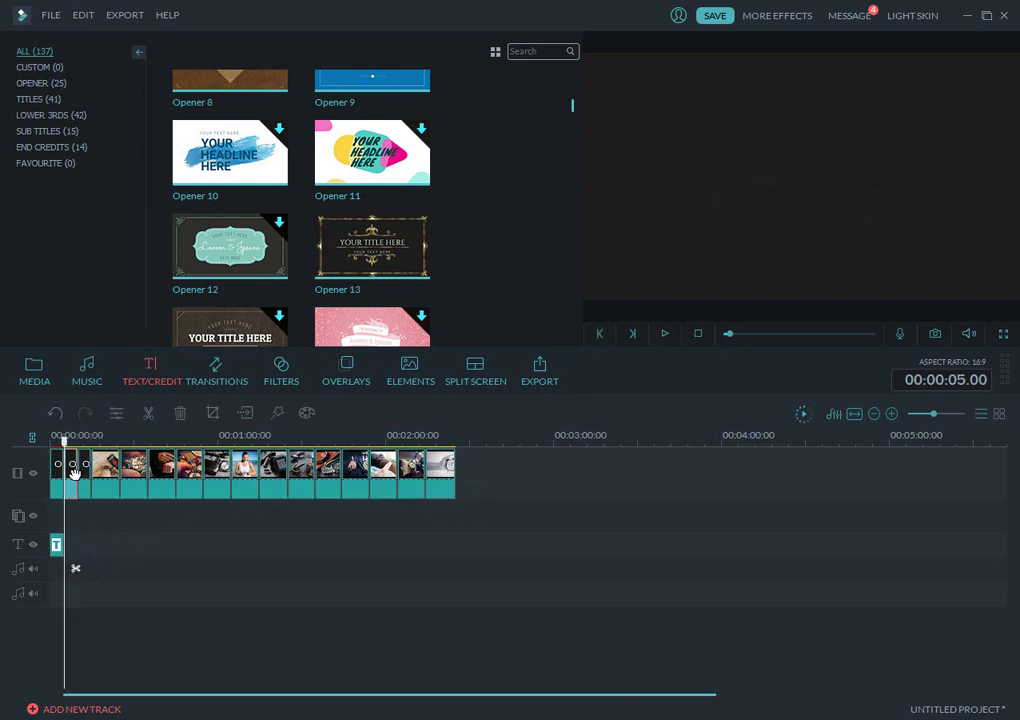
key("Delete")
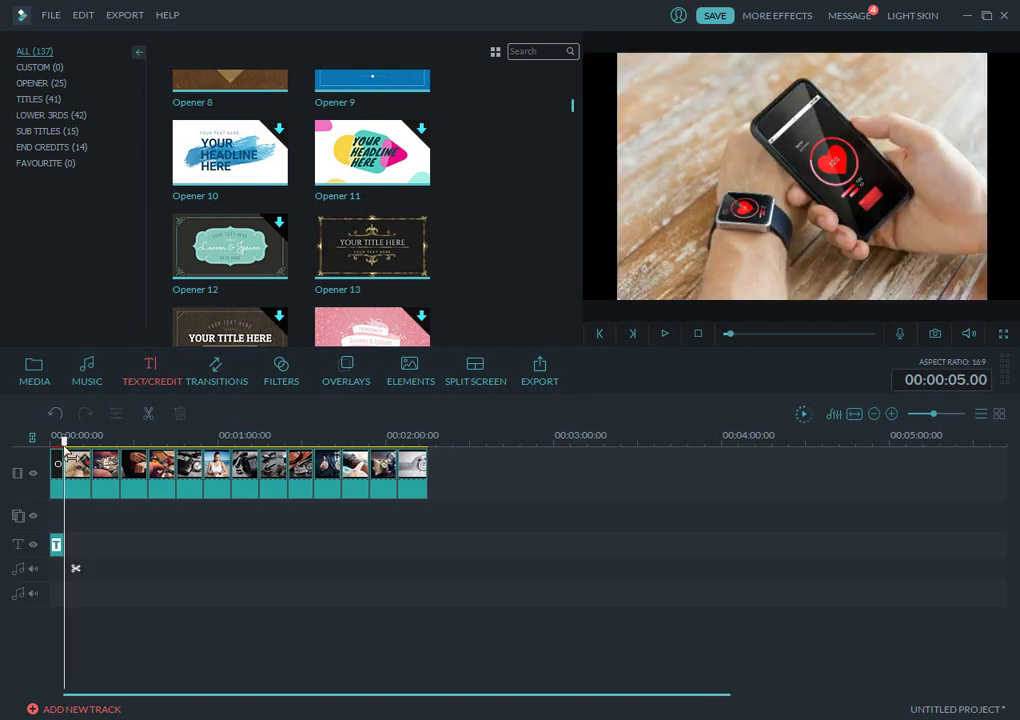
key("Home")
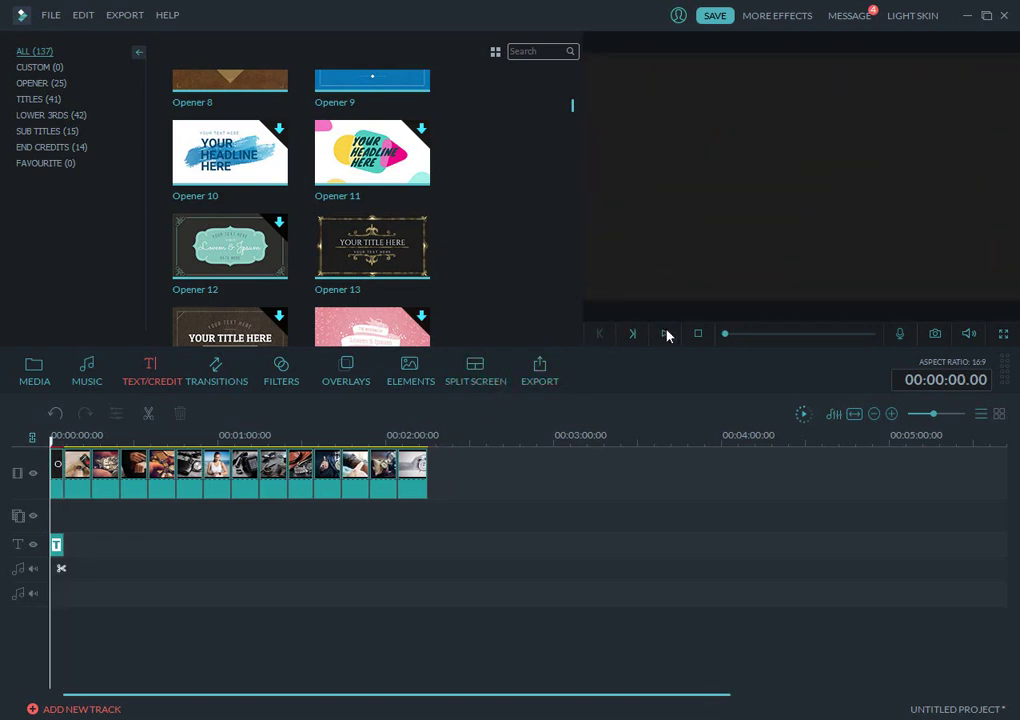
left_click(665, 334)
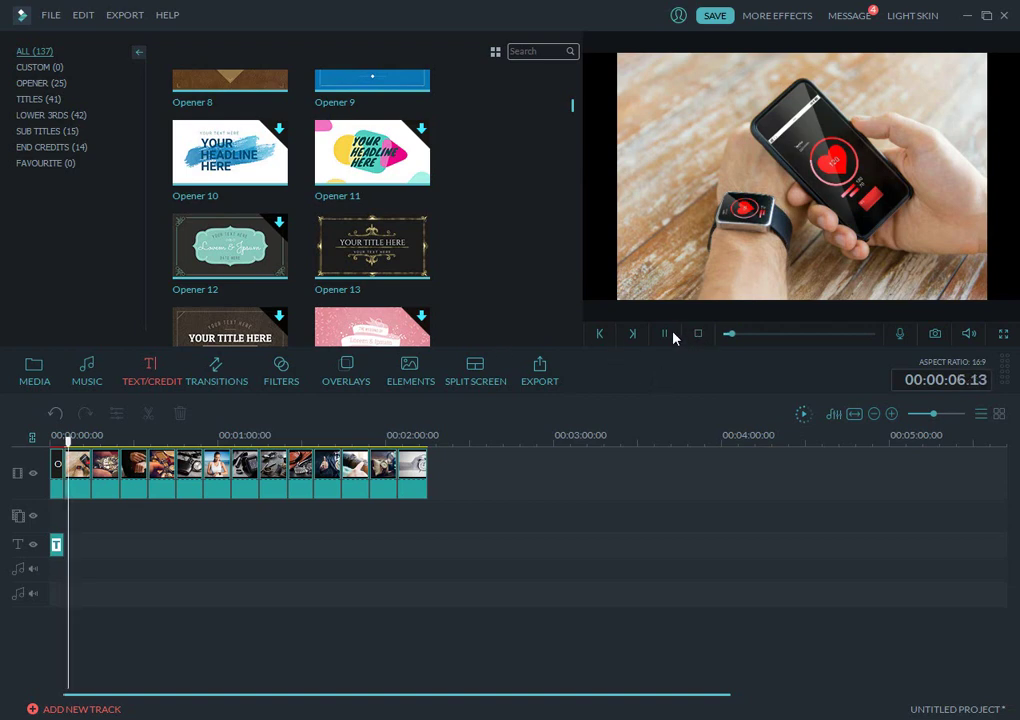
Pause the slideshow, preview the Bar and Fade transitions, and look over the neighbouring transitions in the library.
left_click(665, 335)
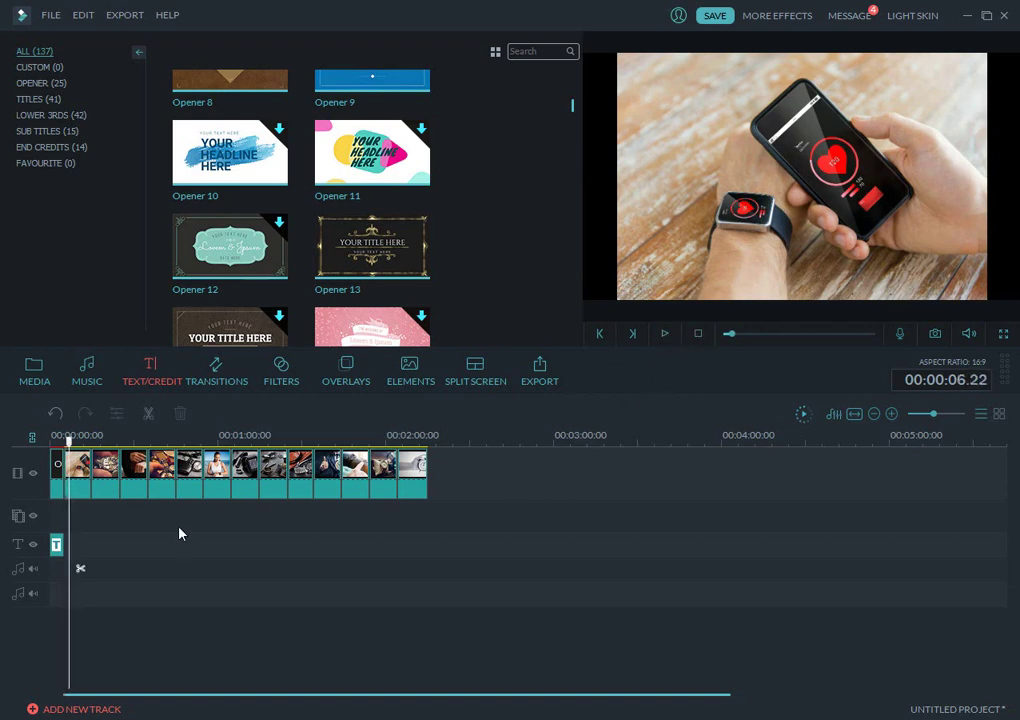
left_click(197, 391)
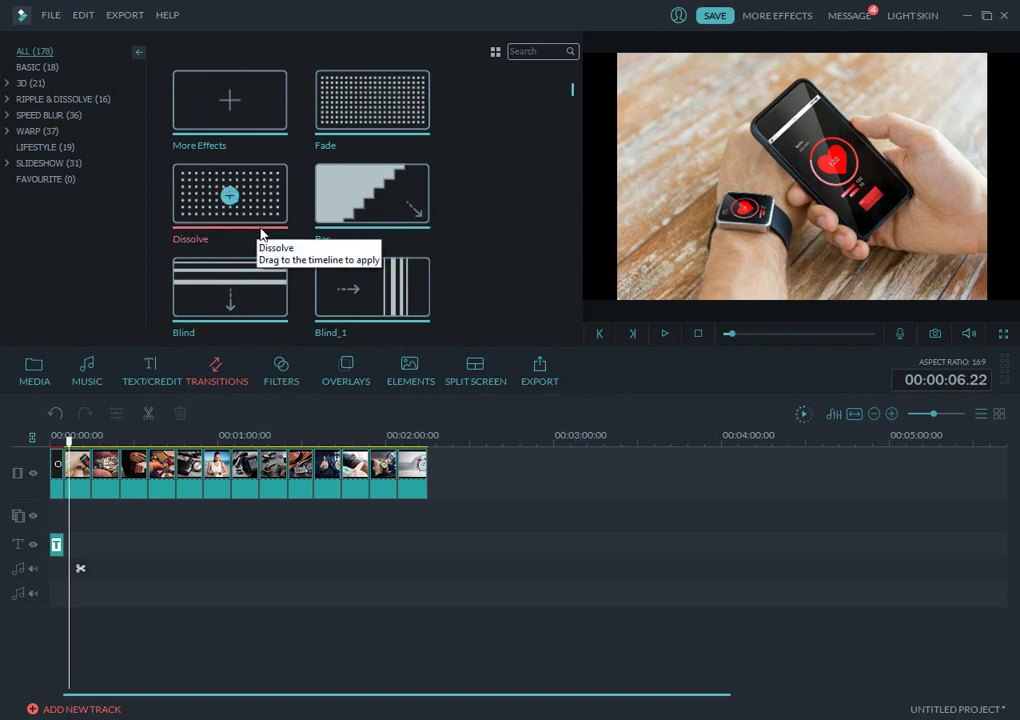
left_click(350, 228)
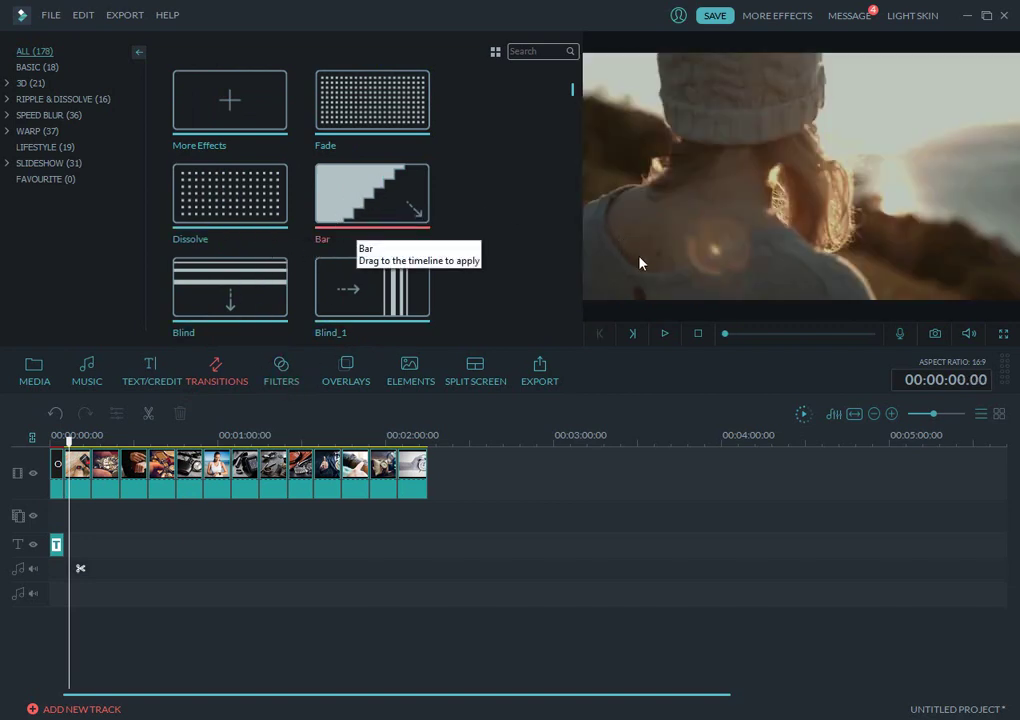
left_click(663, 335)
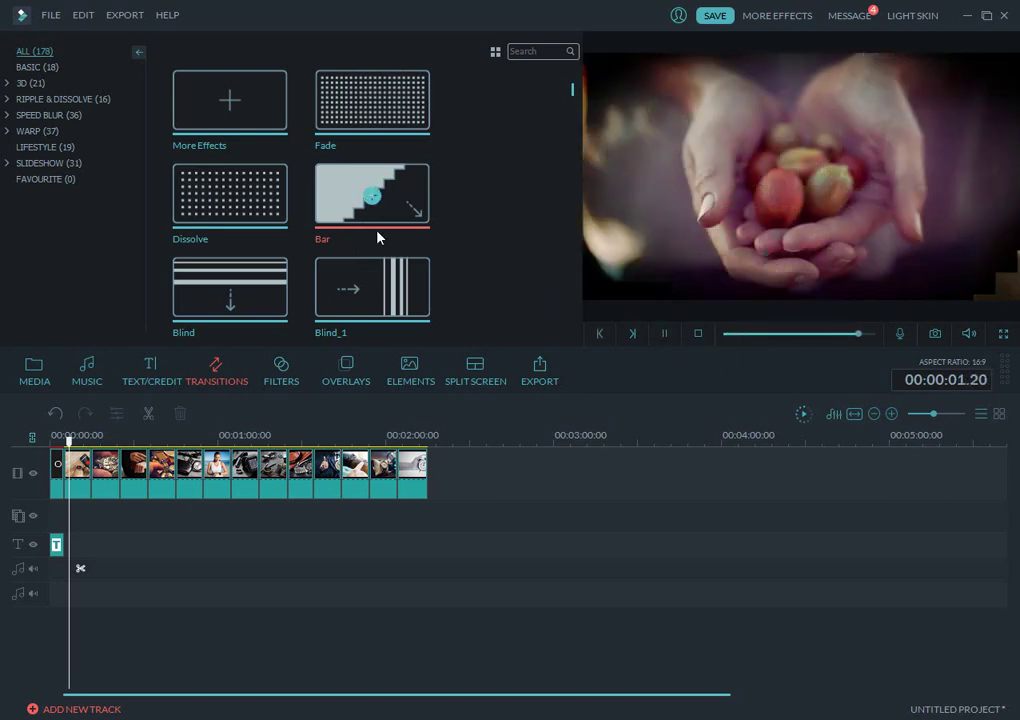
left_click(362, 120)
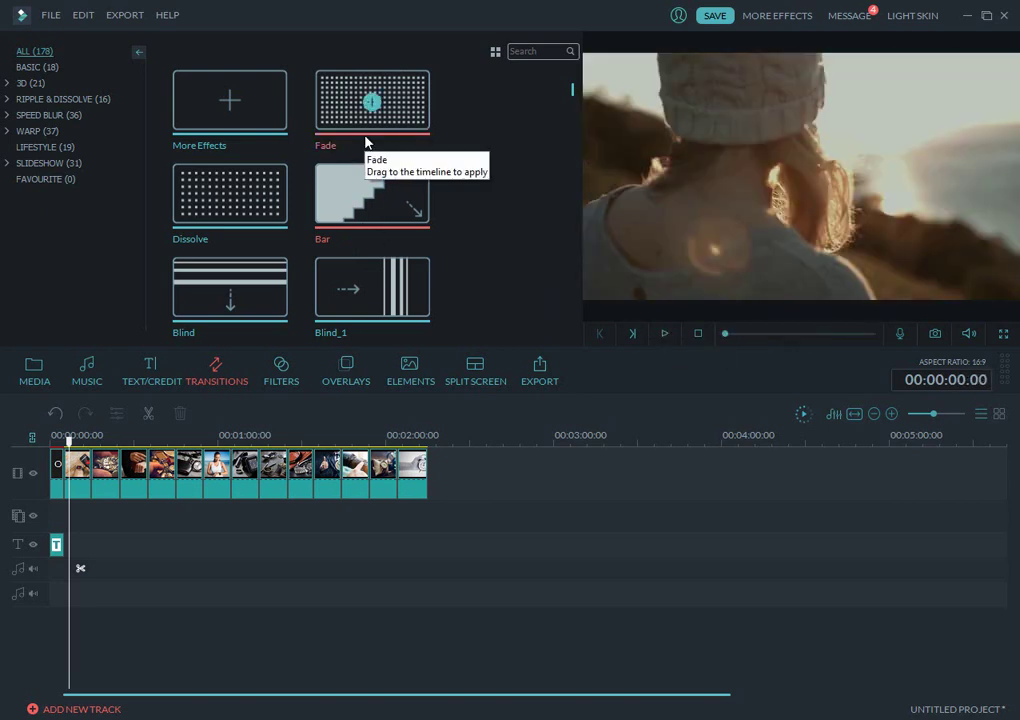
left_click(663, 335)
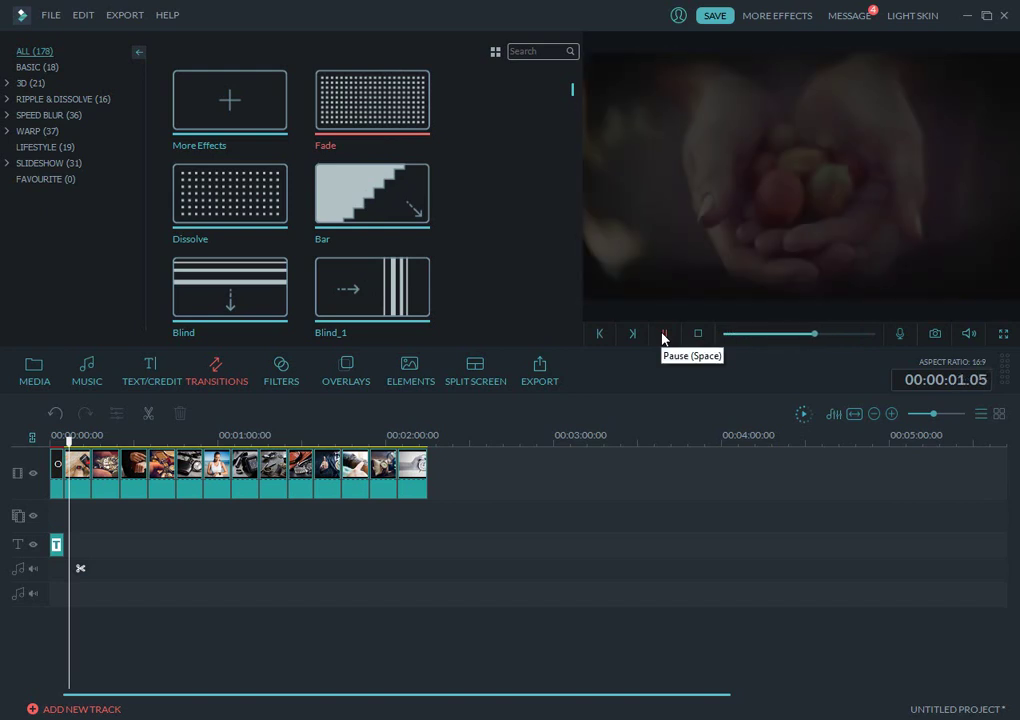
scroll(436, 290, "down", 2)
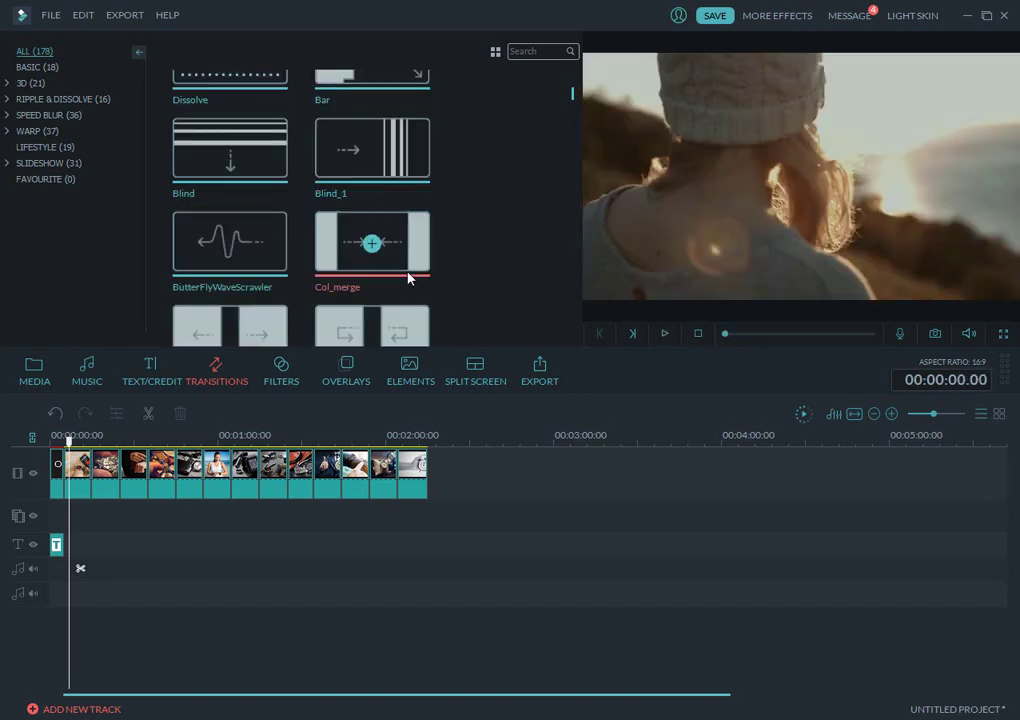
scroll(408, 280, "down", 3)
scroll(405, 296, "up", 6)
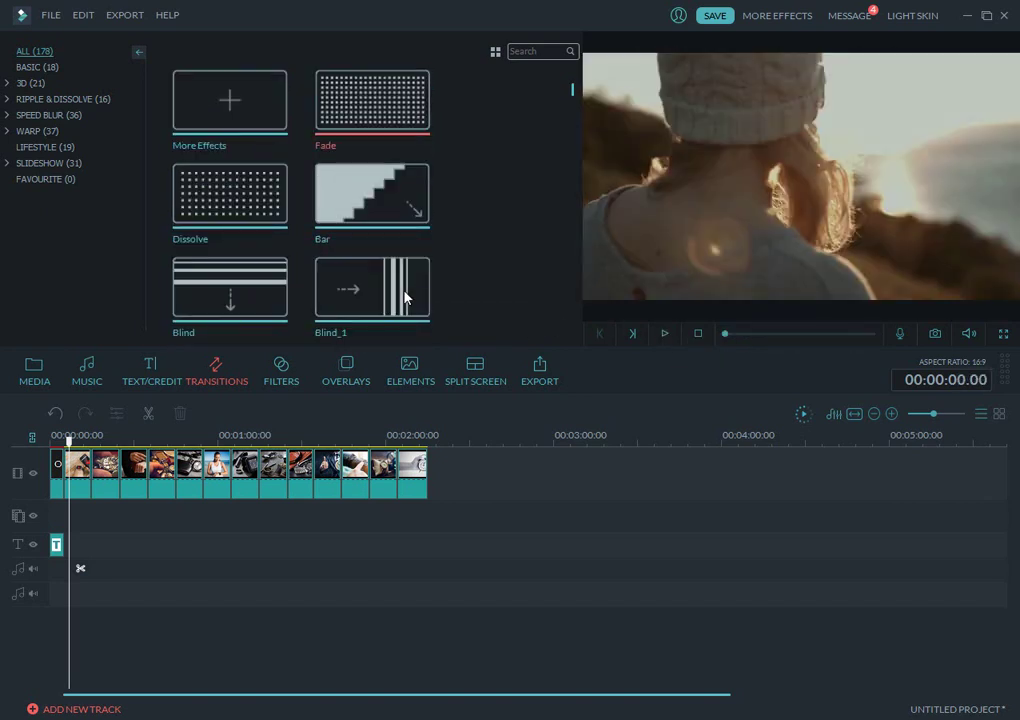
Add a transition between the first and second watch images and a Blind_1 transition between the second and third.
left_click(372, 103)
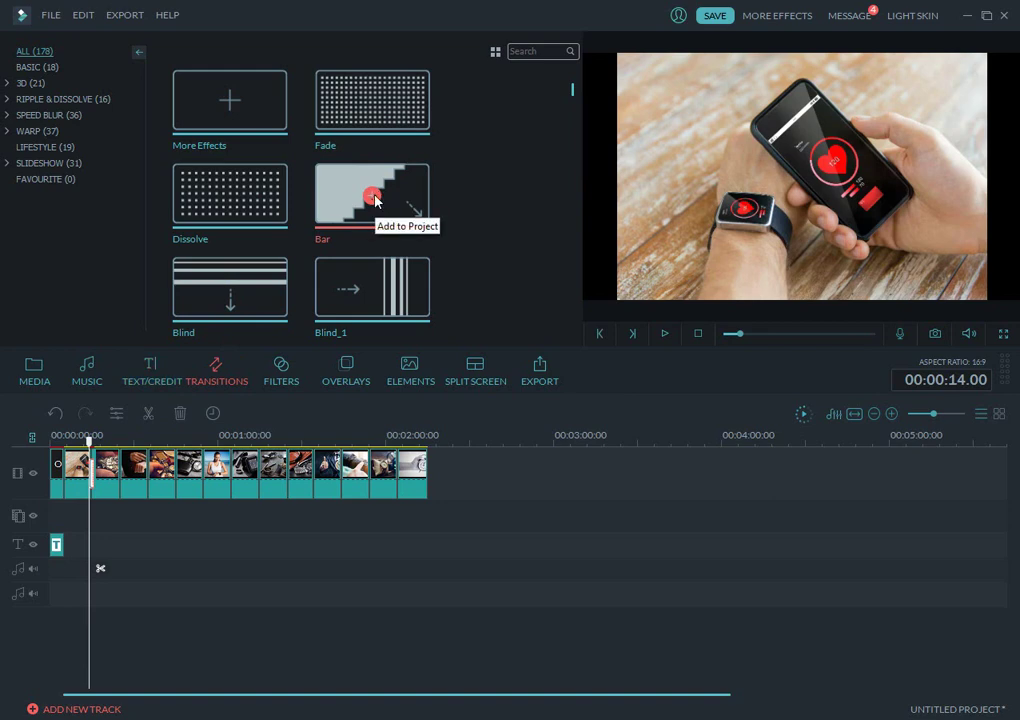
left_click_drag(94, 455, 118, 455)
left_click(230, 290)
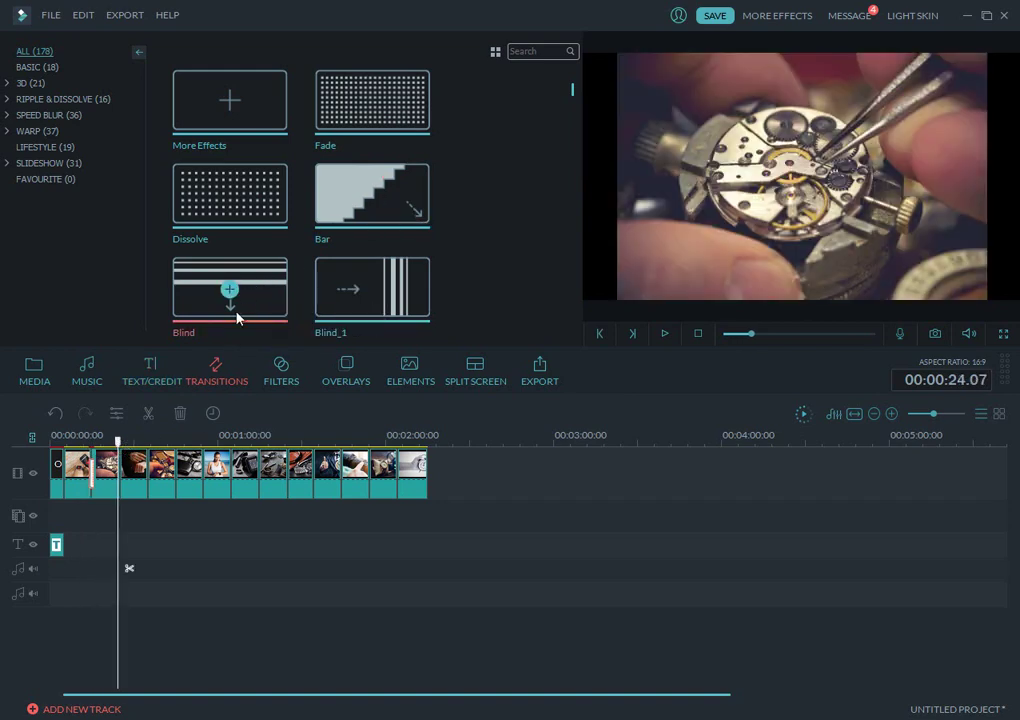
left_click(125, 480)
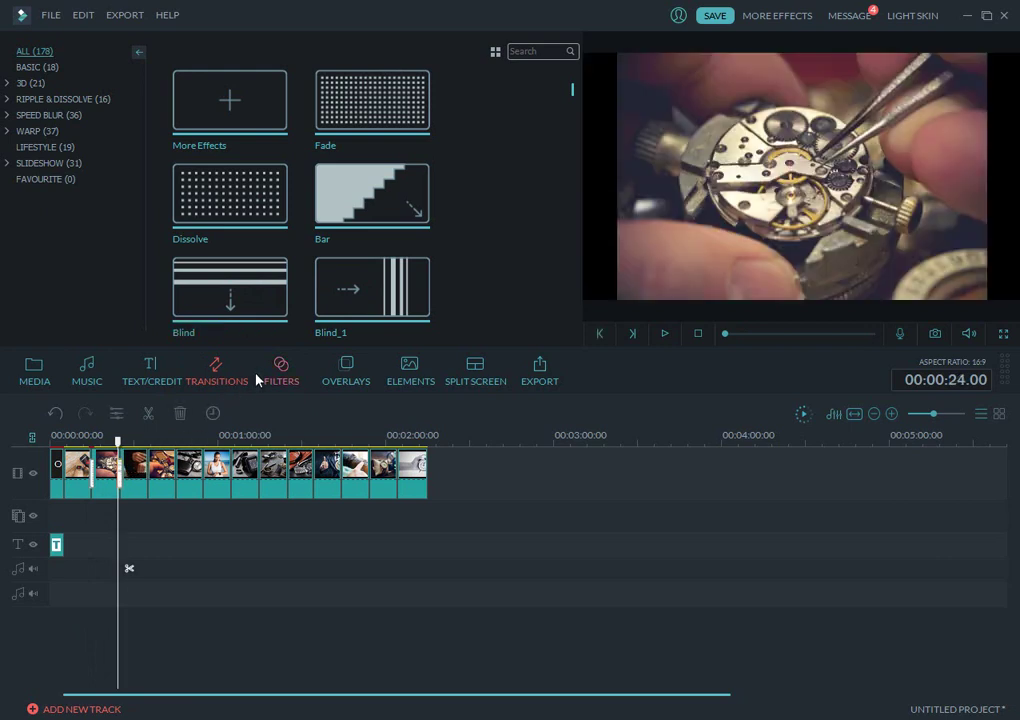
left_click(369, 289)
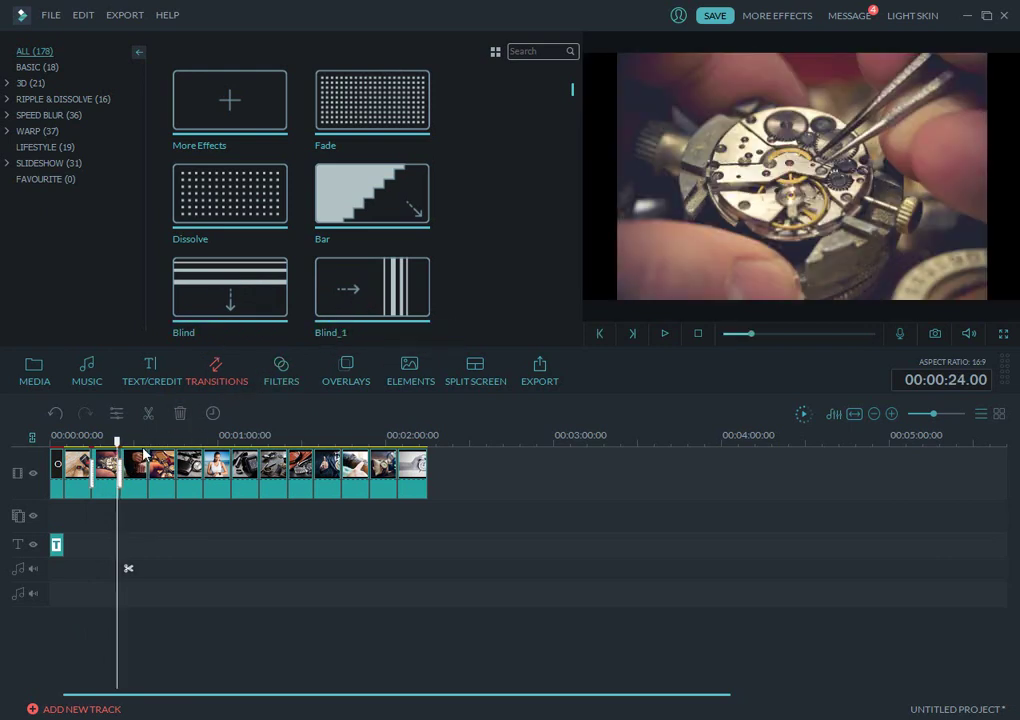
Add a Dissolve transition after the third watch image and a ColourDistance transition after the fourth.
left_click_drag(123, 452, 146, 442)
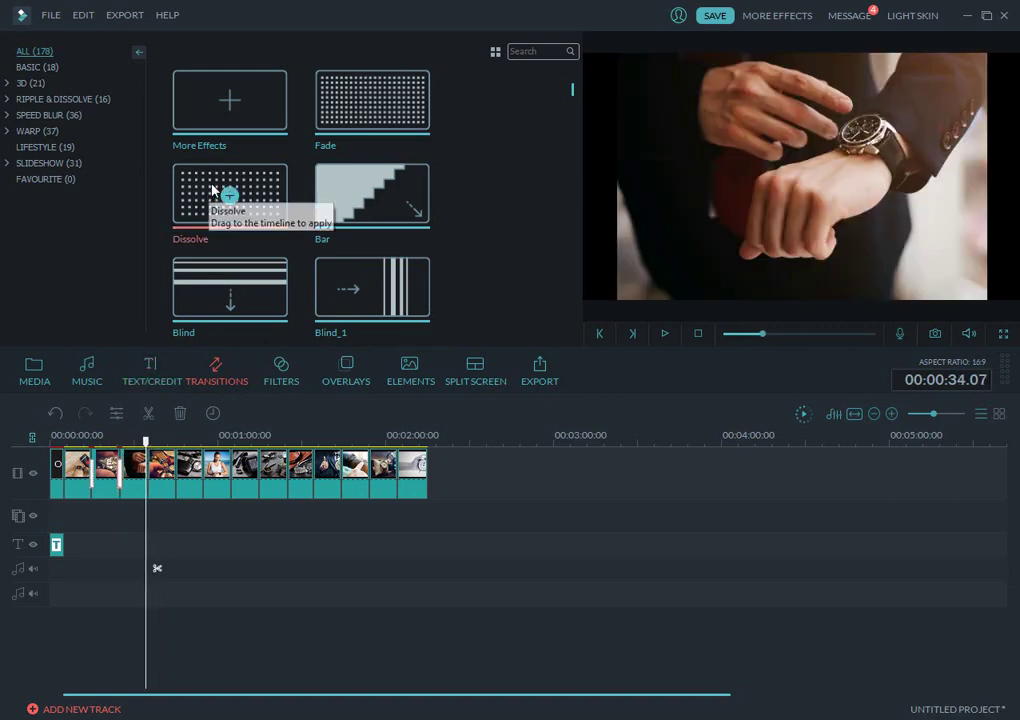
left_click(229, 196)
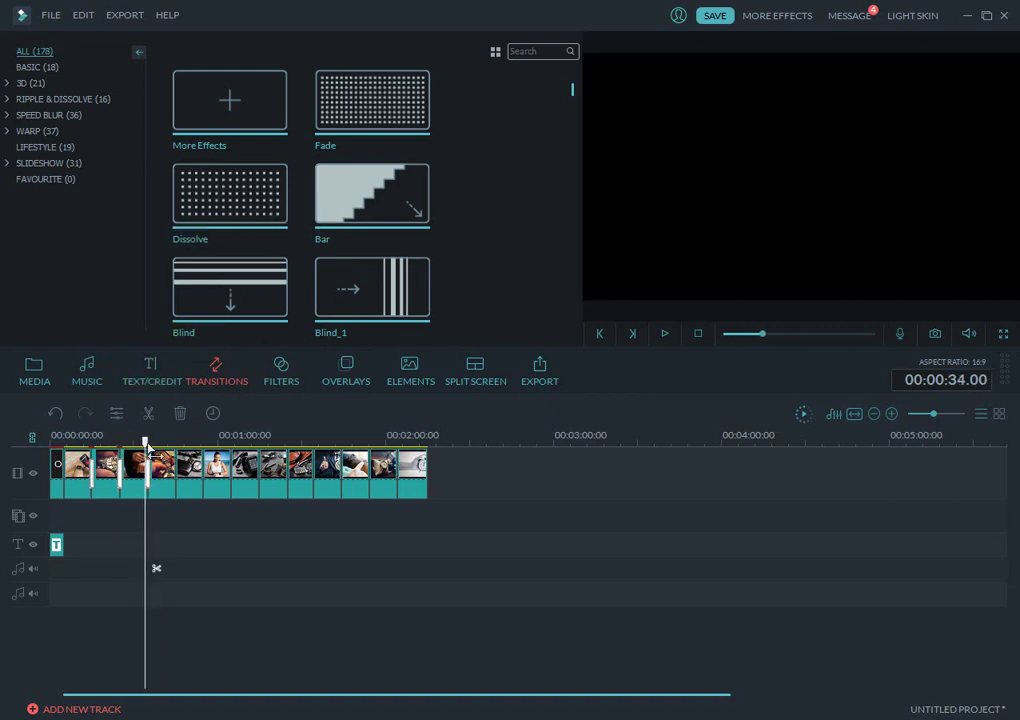
left_click_drag(146, 450, 175, 442)
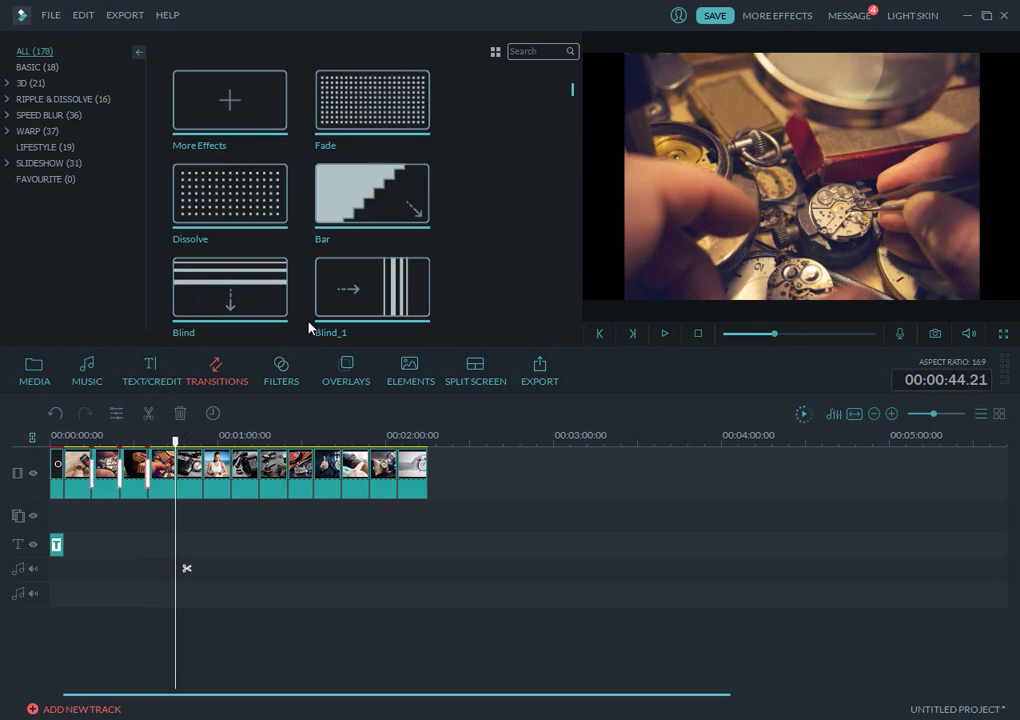
scroll(500, 195, "down", 5)
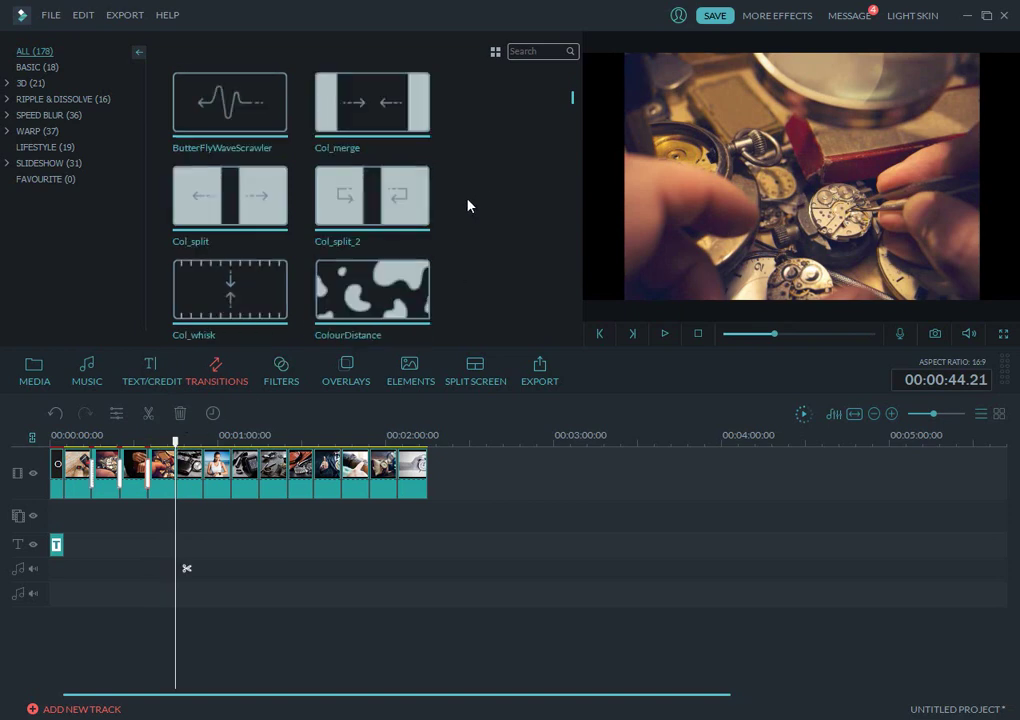
left_click(371, 289)
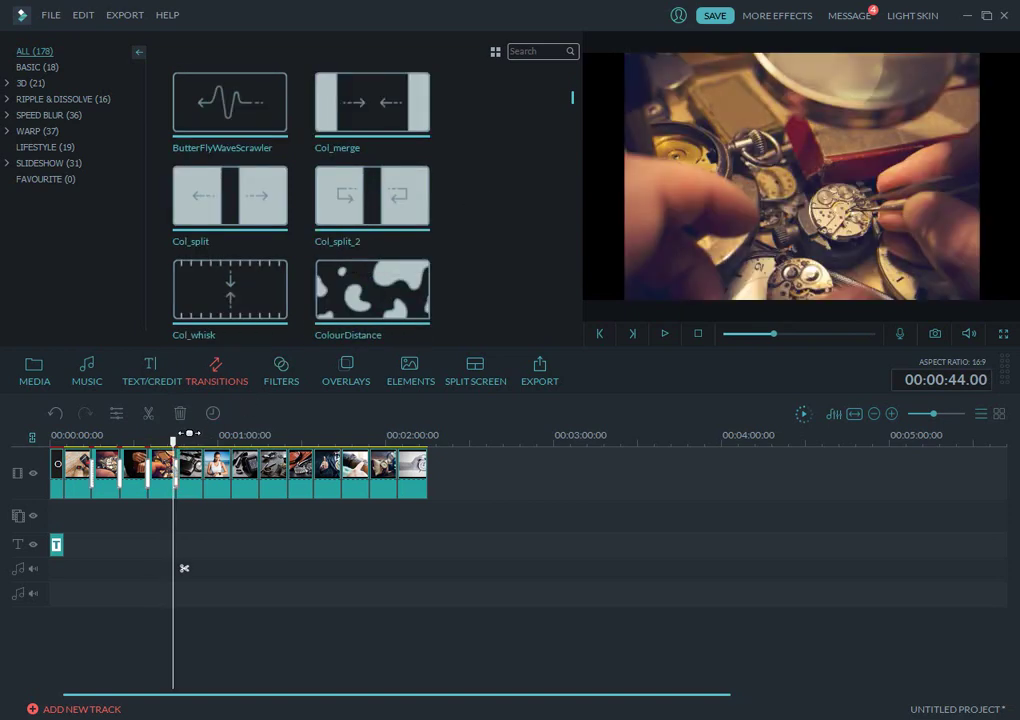
Add a Cross_split transition after the fifth watch image and another transition after the sixth.
left_click_drag(173, 444, 203, 442)
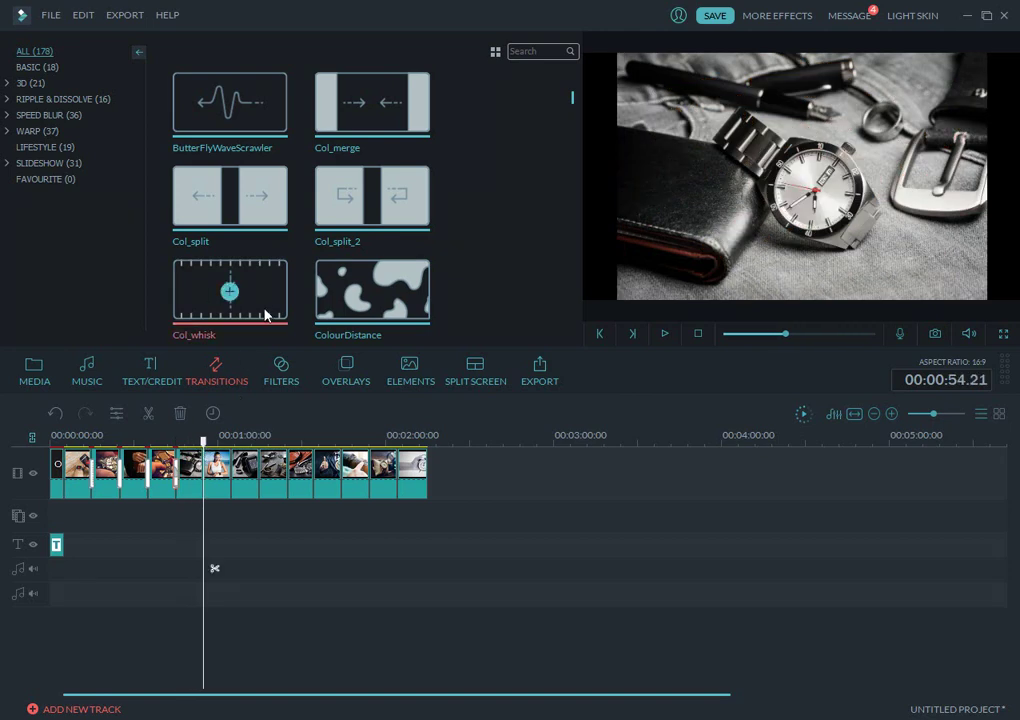
scroll(487, 276, "down", 3)
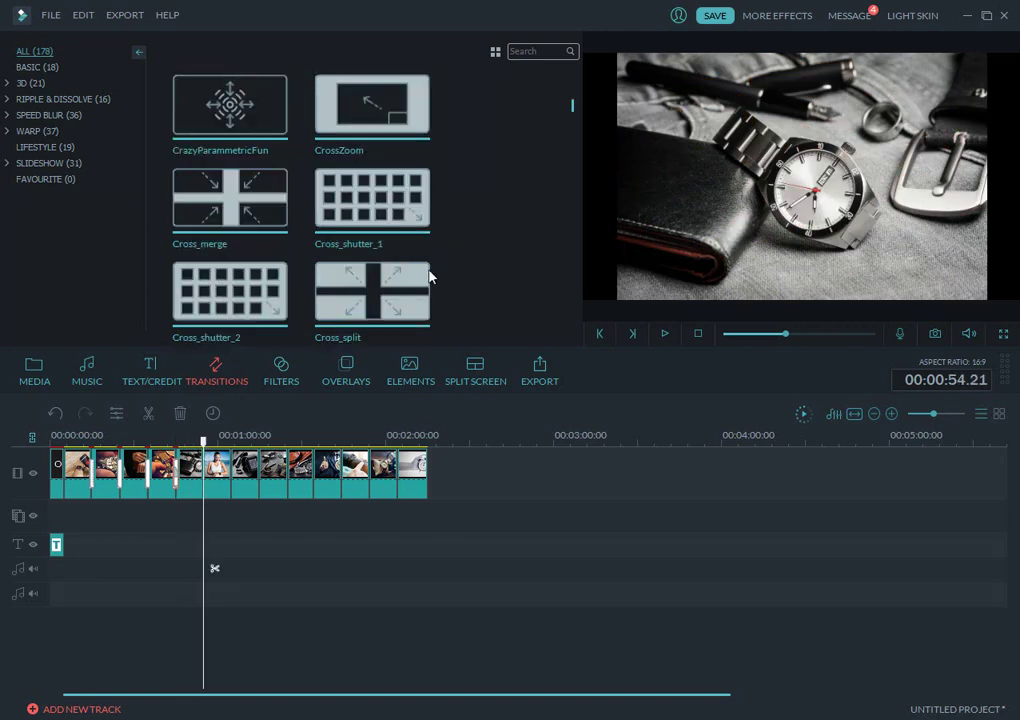
left_click(368, 293)
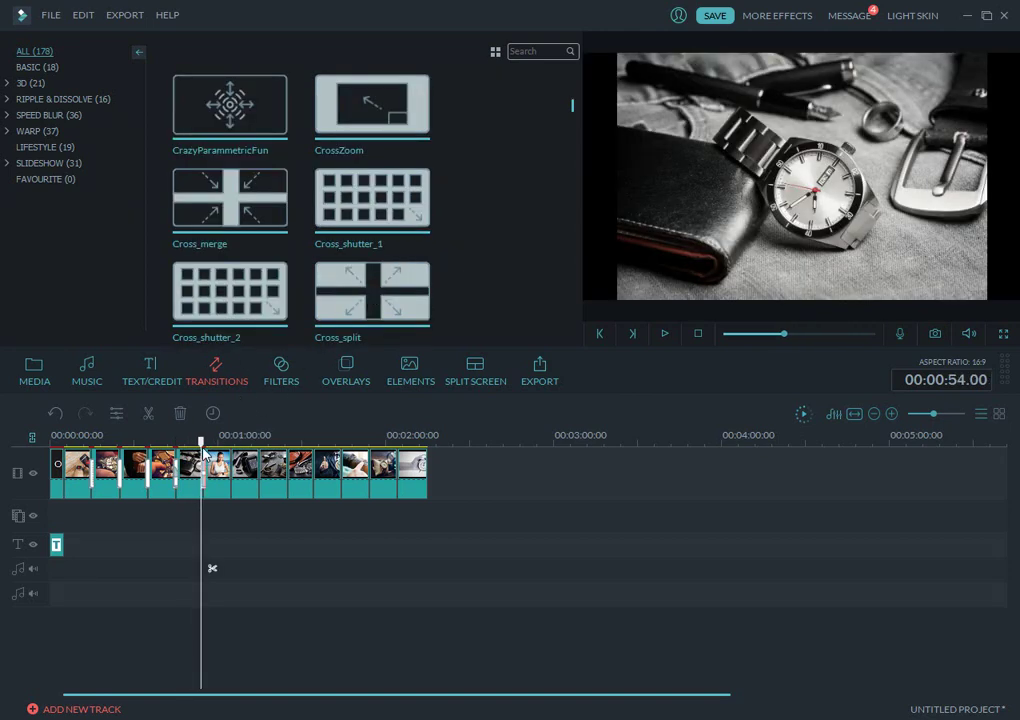
left_click(212, 447)
left_click_drag(213, 447, 230, 447)
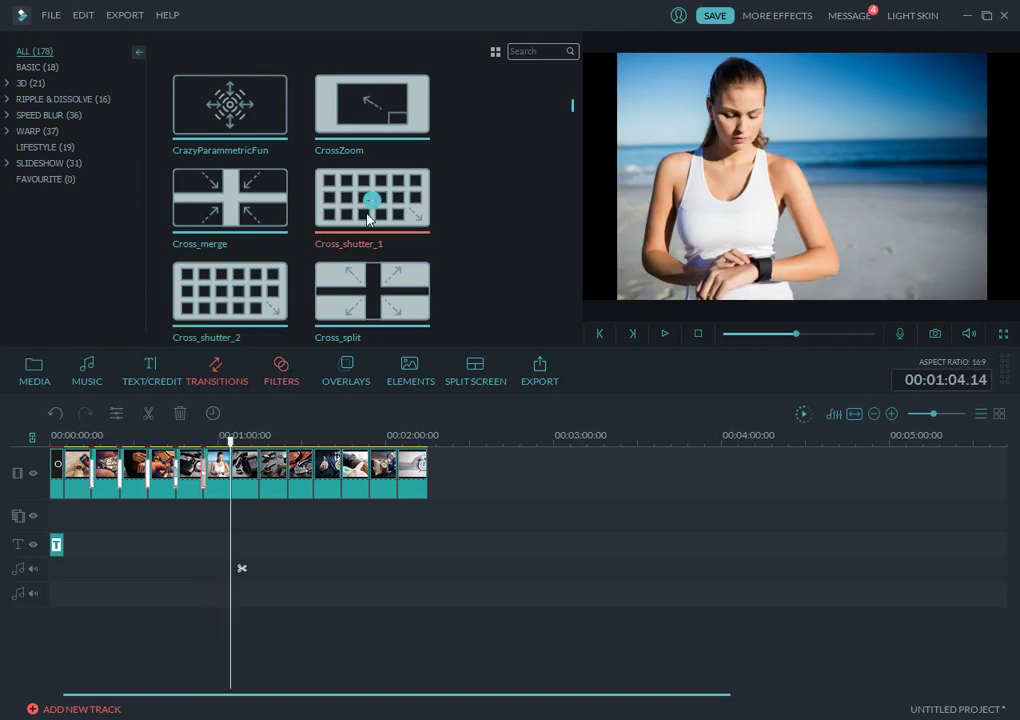
scroll(475, 220, "down", 6)
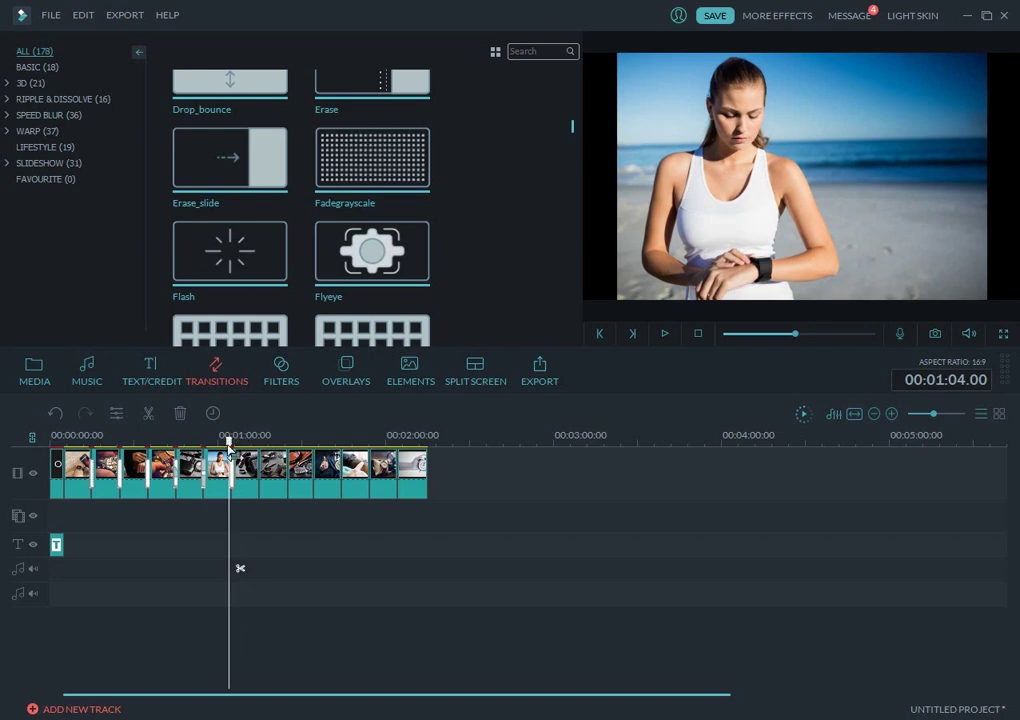
Play the slideshow from the start of the timeline to check the added transitions.
left_click(114, 438)
left_click(55, 447)
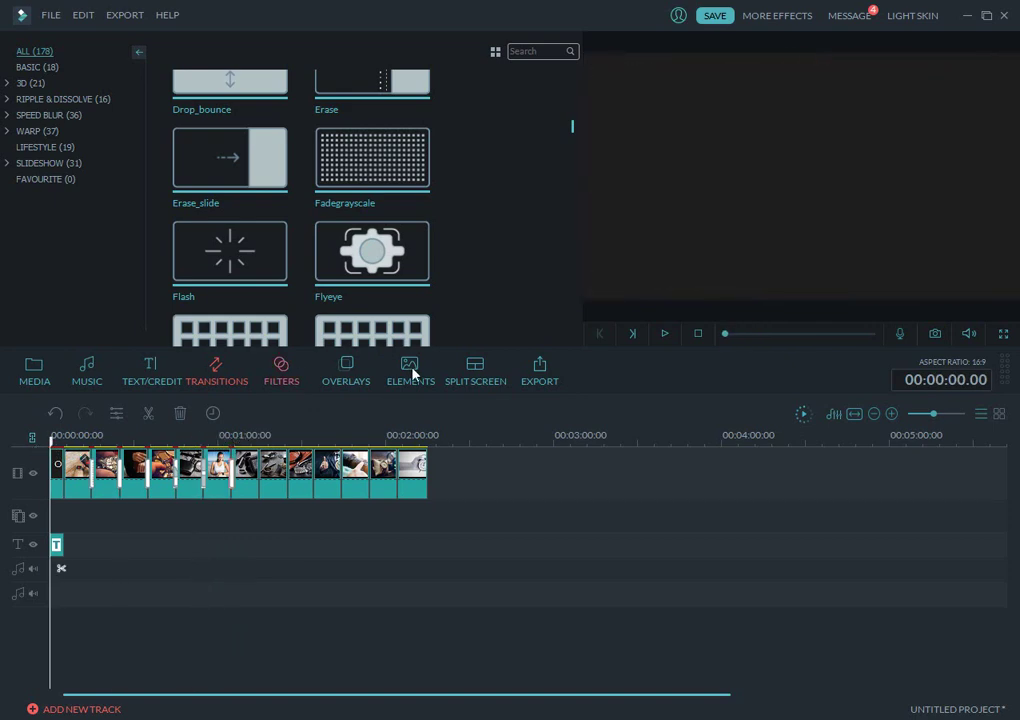
left_click(668, 335)
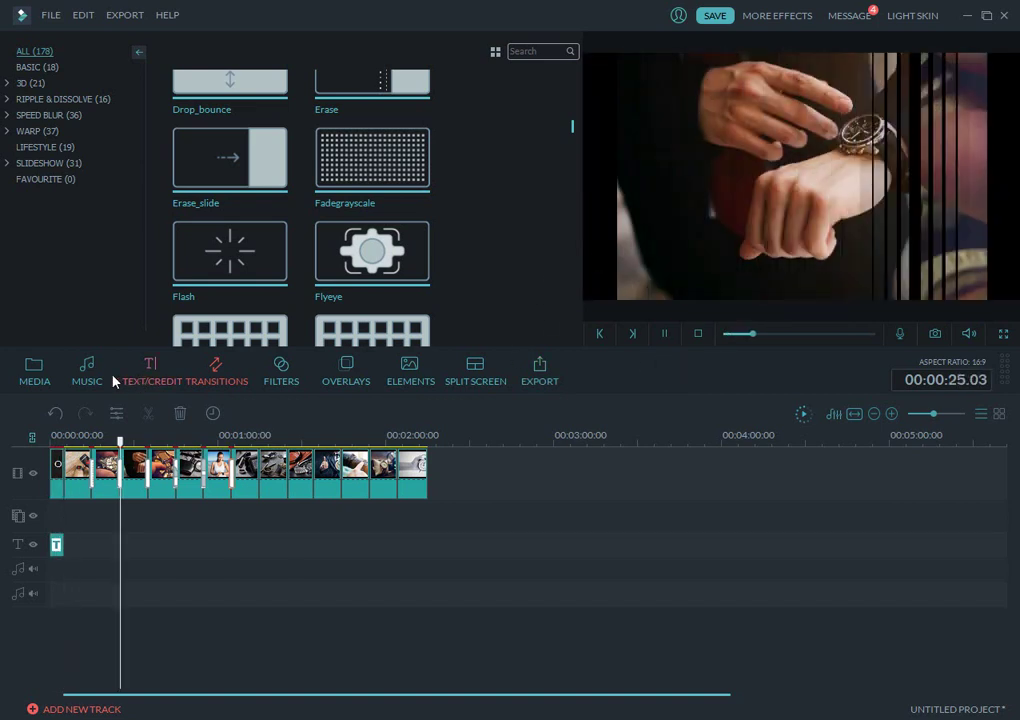
Add the Young & Bright song Drift - Drift to the first audio track from the timeline's start and pause the playback.
left_click(88, 372)
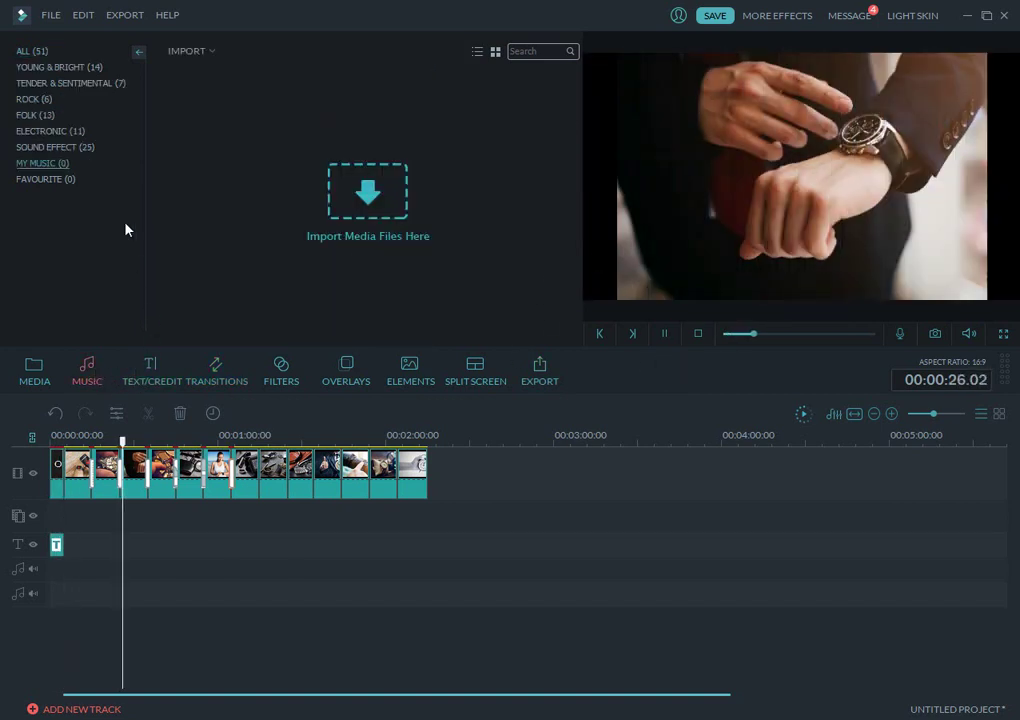
left_click(62, 70)
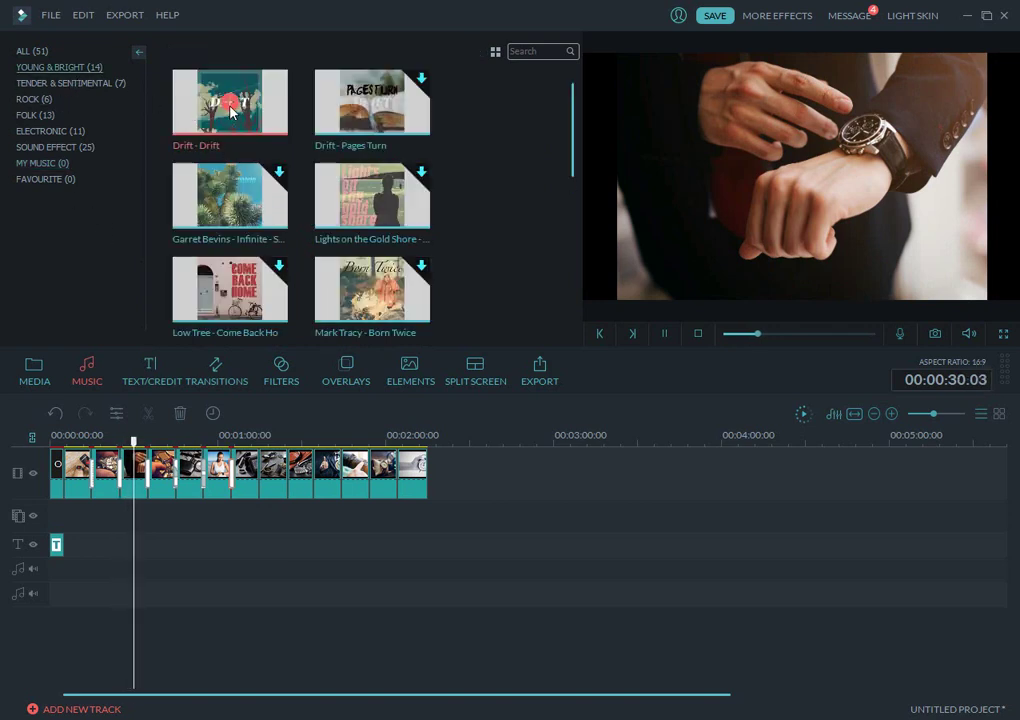
left_click_drag(230, 105, 124, 577)
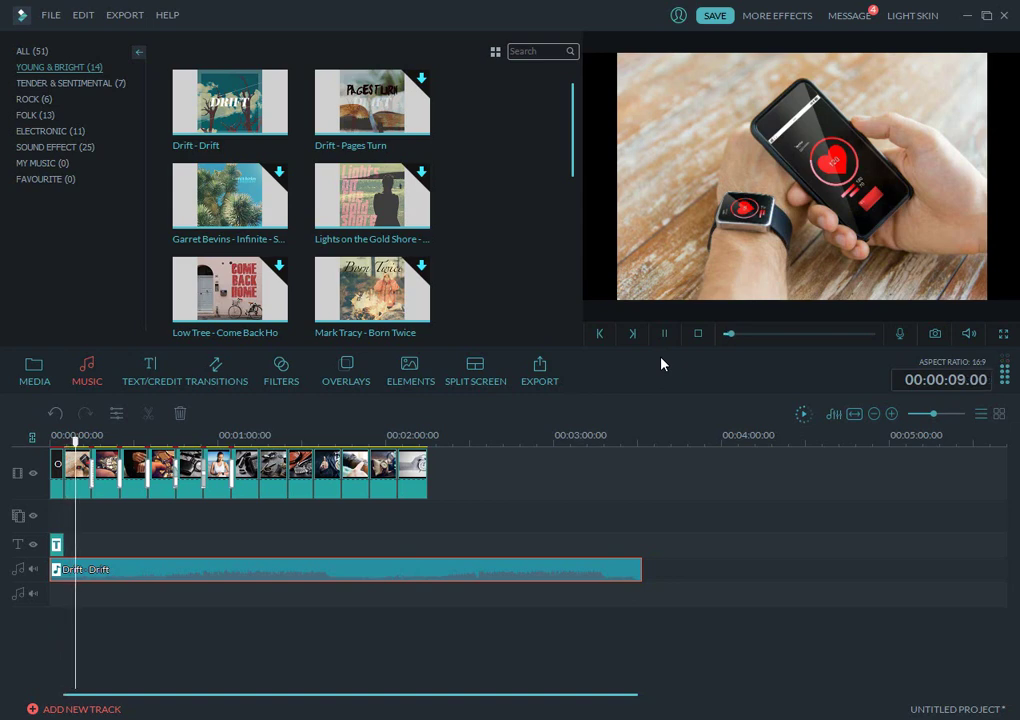
left_click(664, 335)
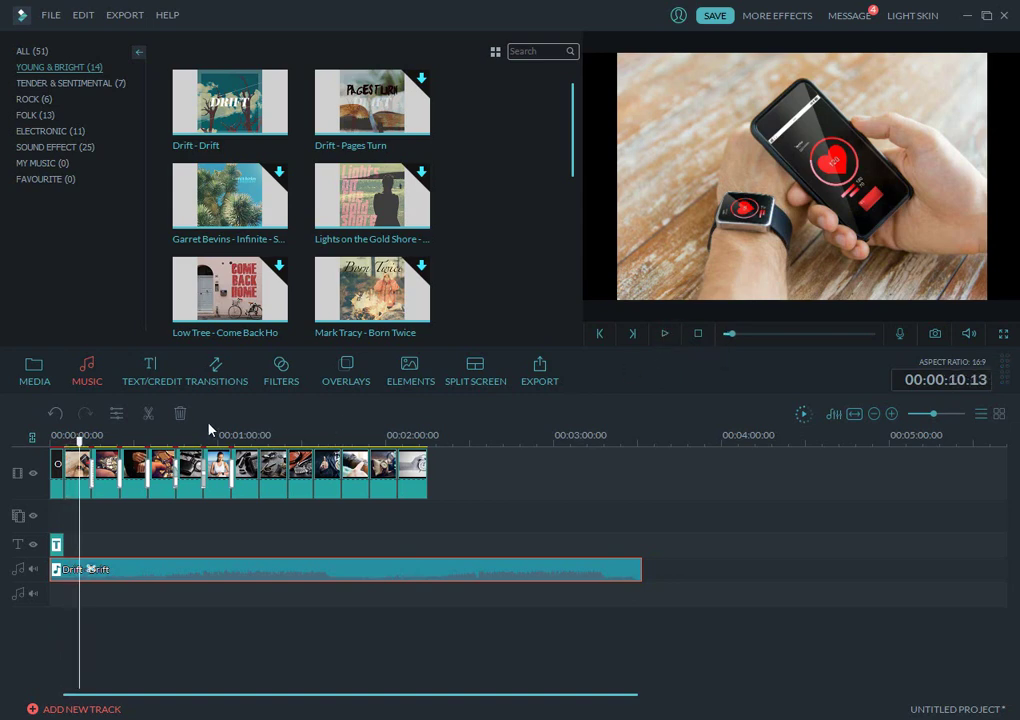
Browse the transition library's Basic, 3D, Ripple & Dissolve, Speed Blur, Warp, Lifestyle and Slideshow categories.
left_click(216, 372)
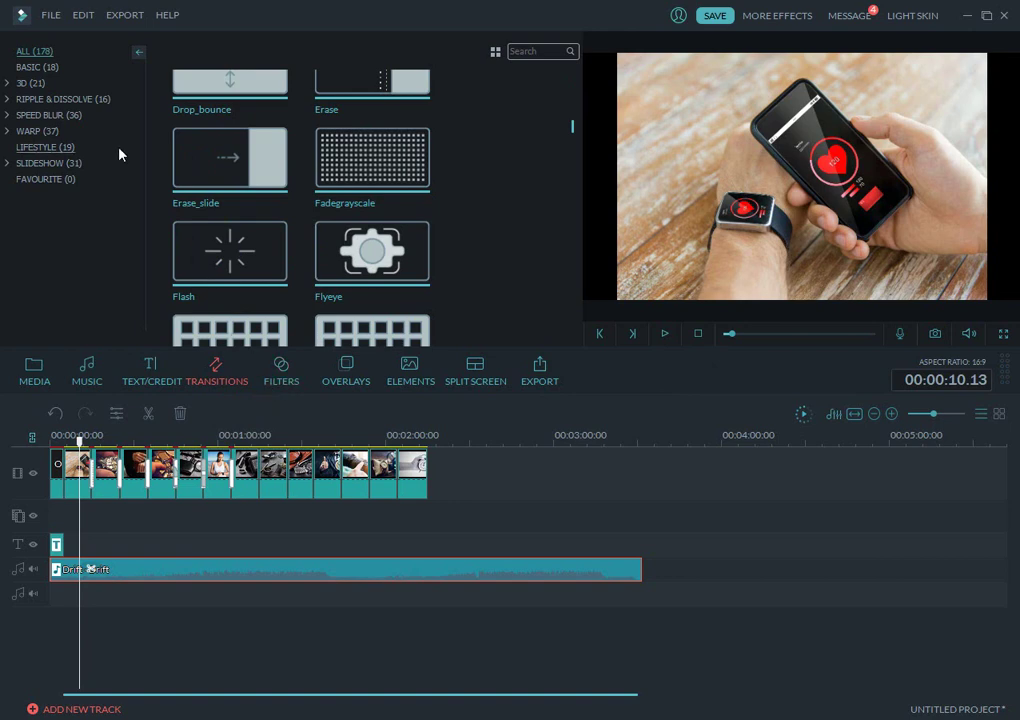
left_click(34, 68)
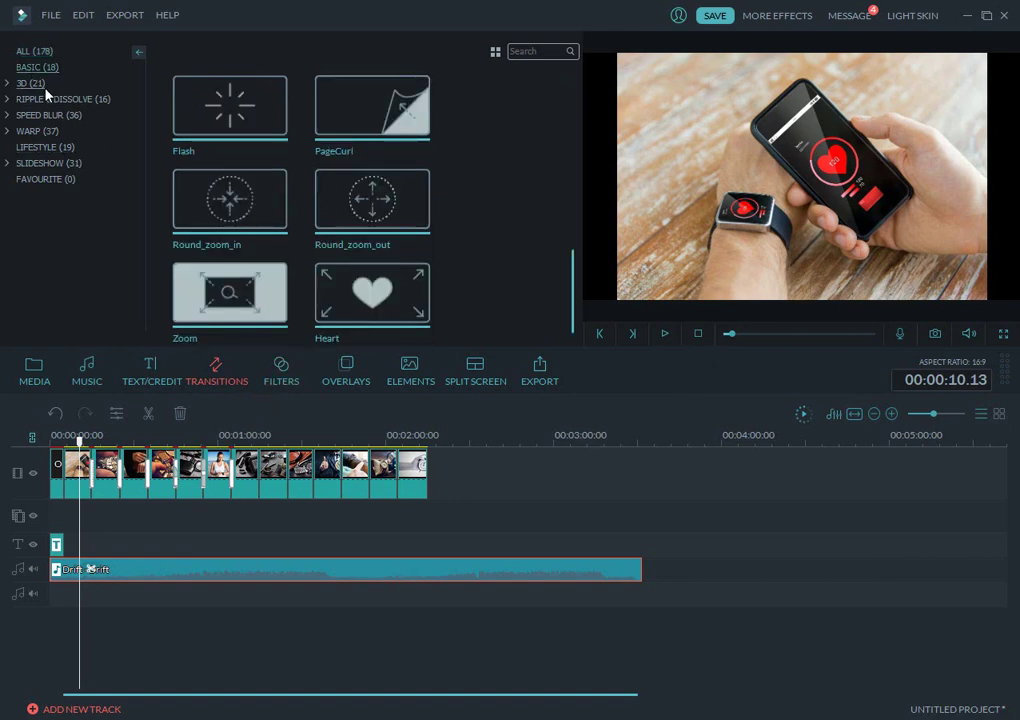
left_click(42, 85)
left_click(38, 69)
left_click(36, 84)
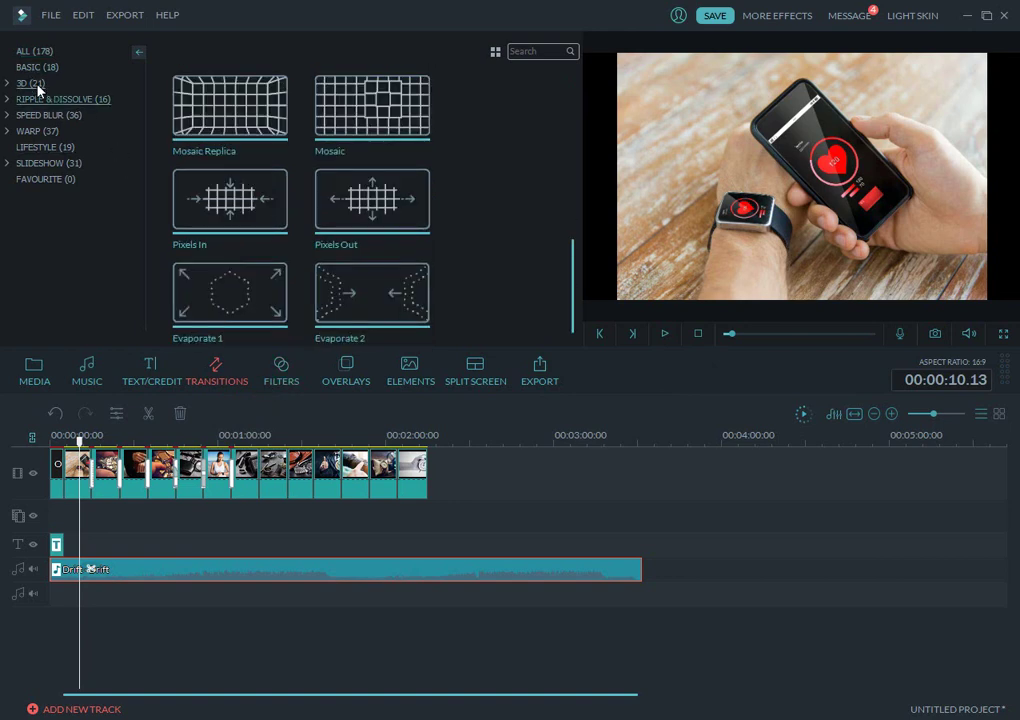
left_click(46, 115)
scroll(330, 194, "down", 5)
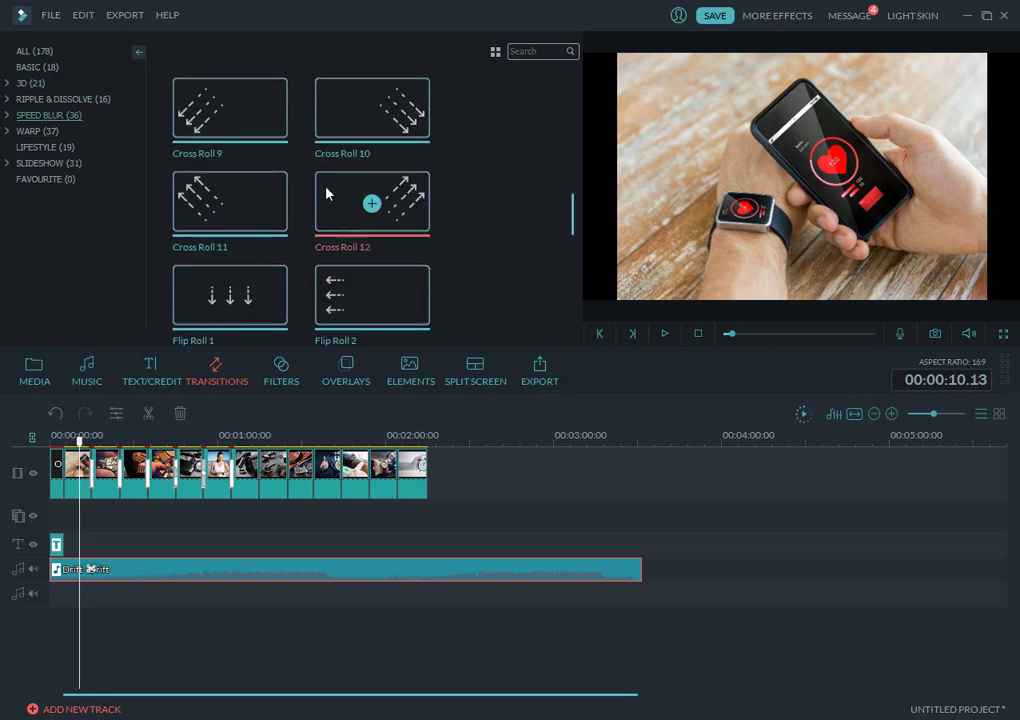
scroll(410, 243, "up", 5)
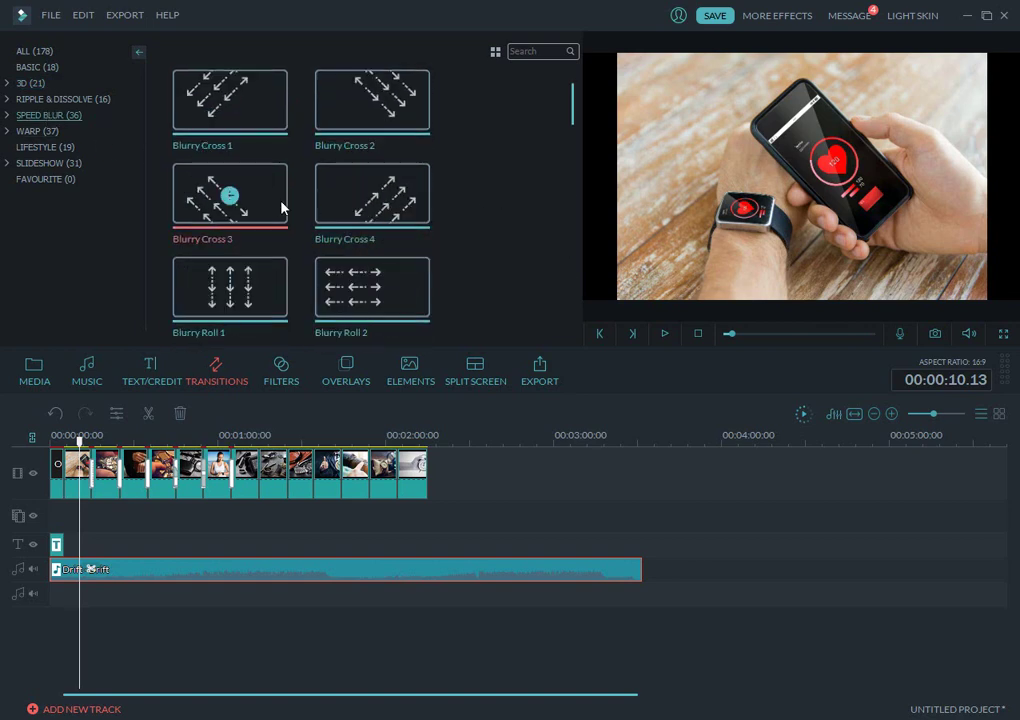
left_click(25, 131)
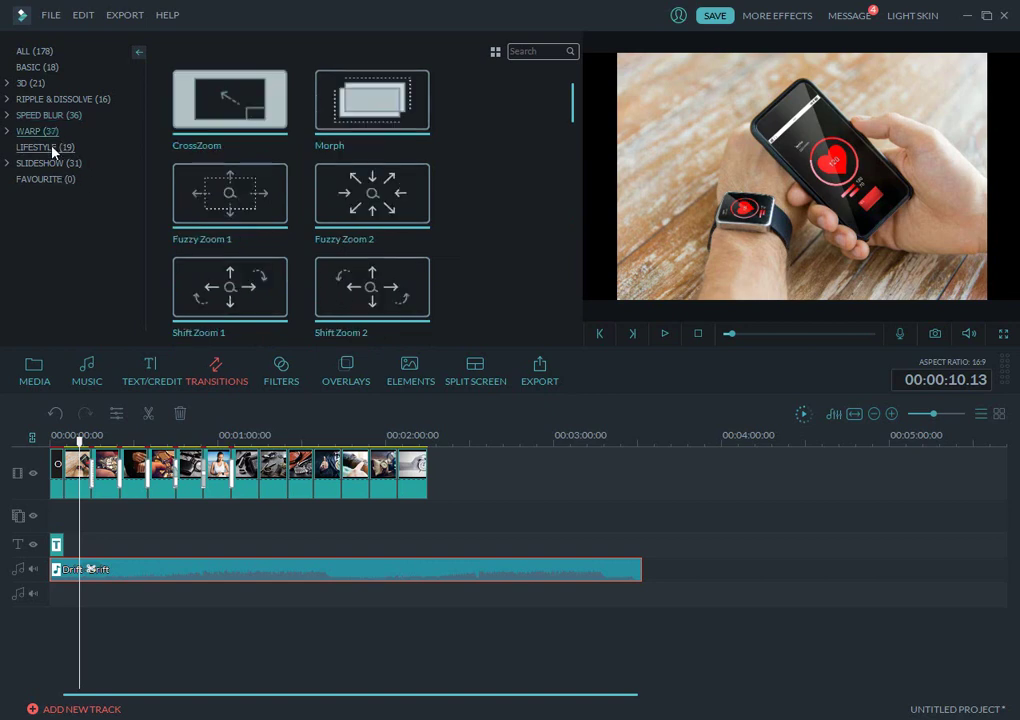
left_click(45, 148)
left_click(57, 164)
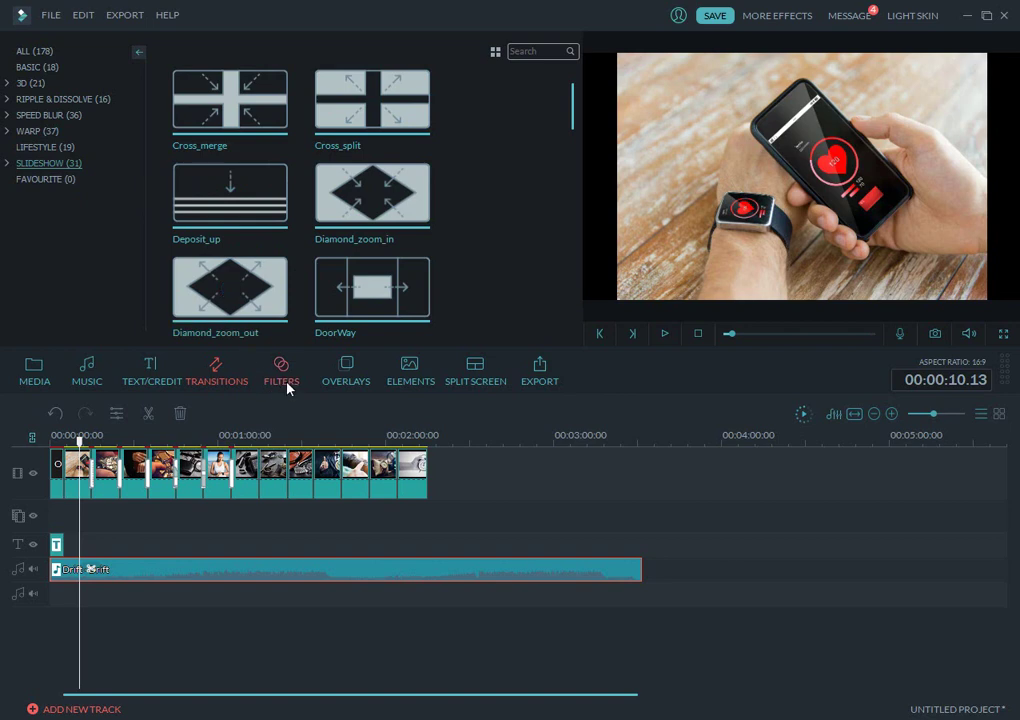
Browse the overlays, elements and split-screen libraries and try placing the letterboxed two-pane layout on the first watch image.
left_click(329, 388)
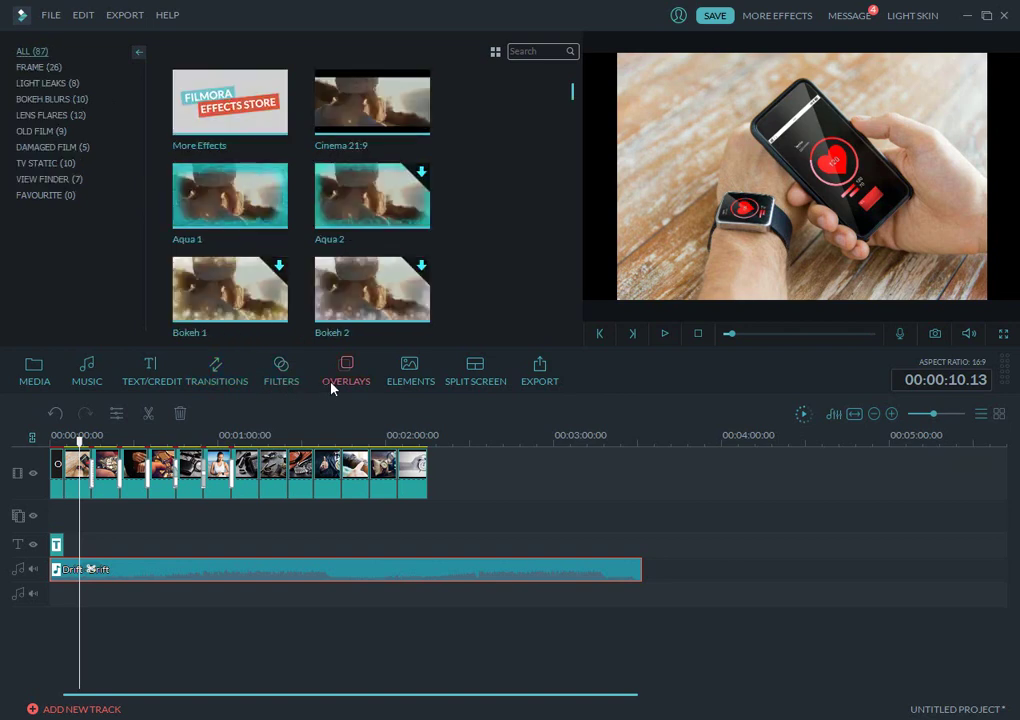
left_click(410, 386)
left_click(463, 386)
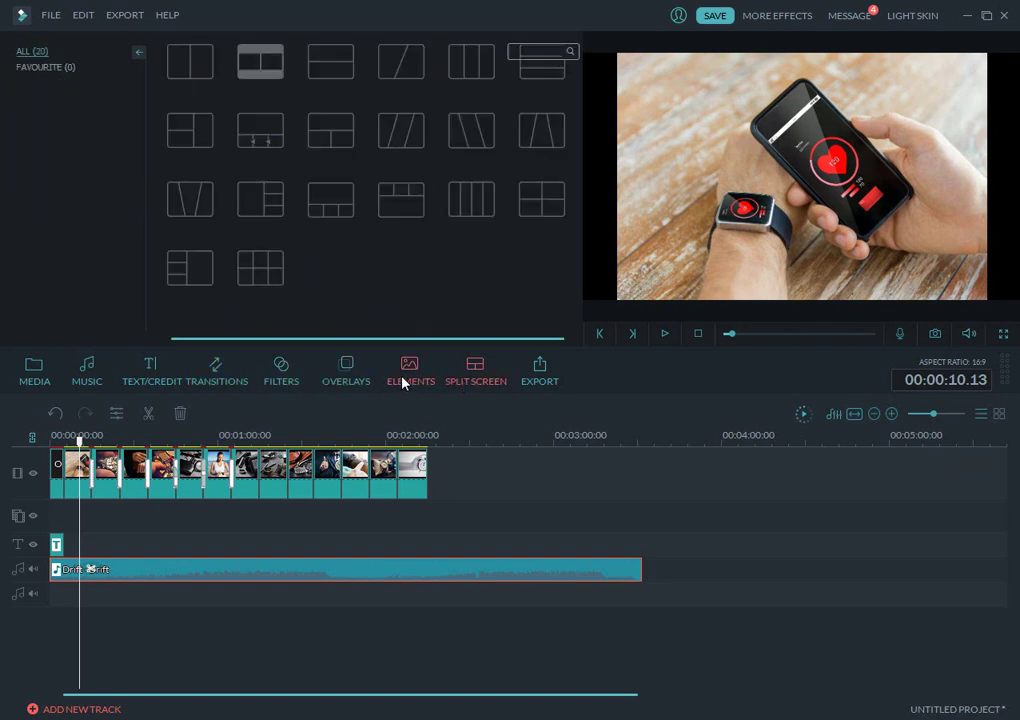
left_click_drag(258, 61, 80, 486)
Try contrast 78, saturation 1, brightness 11 and tint -30 on the first watch image, and reset the adjustments.
double_click(86, 480)
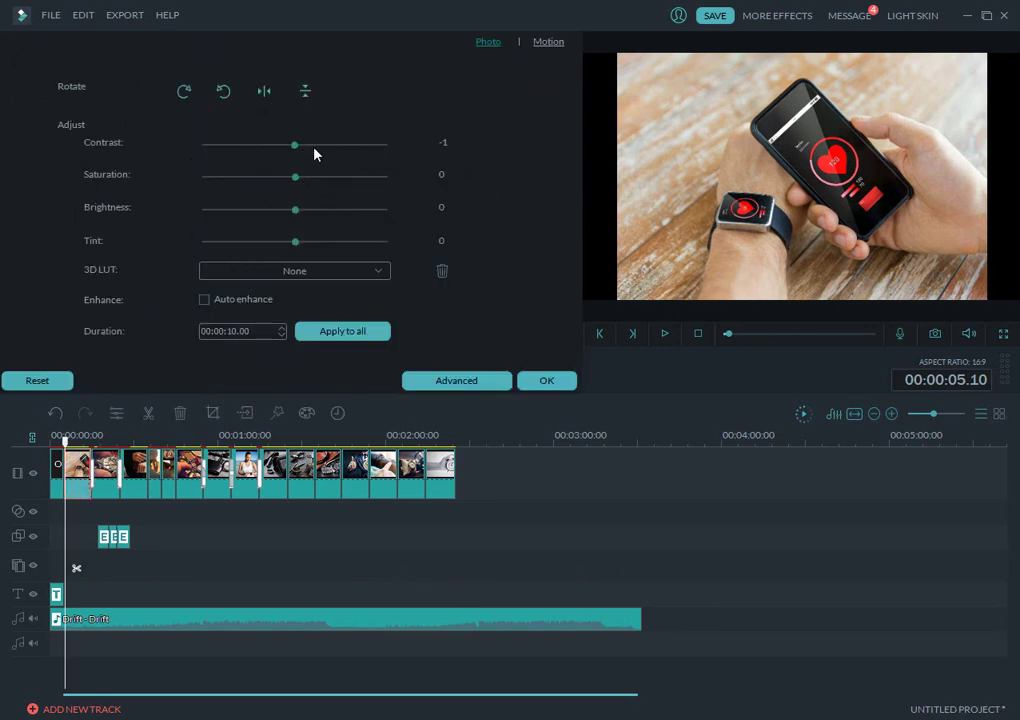
left_click_drag(307, 147, 267, 243)
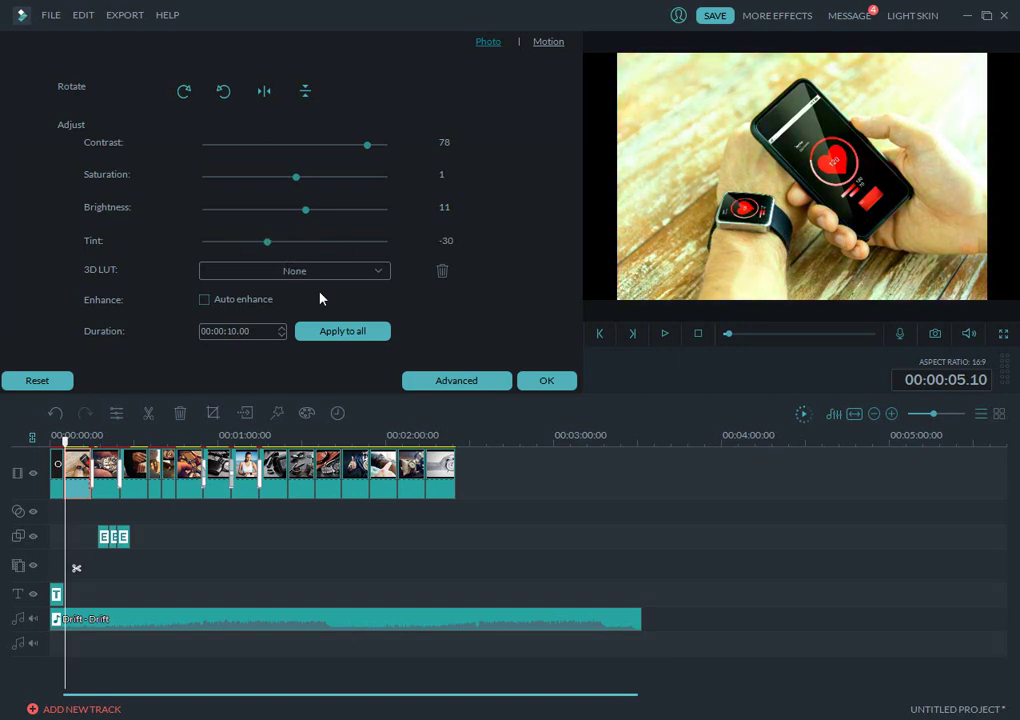
left_click(60, 388)
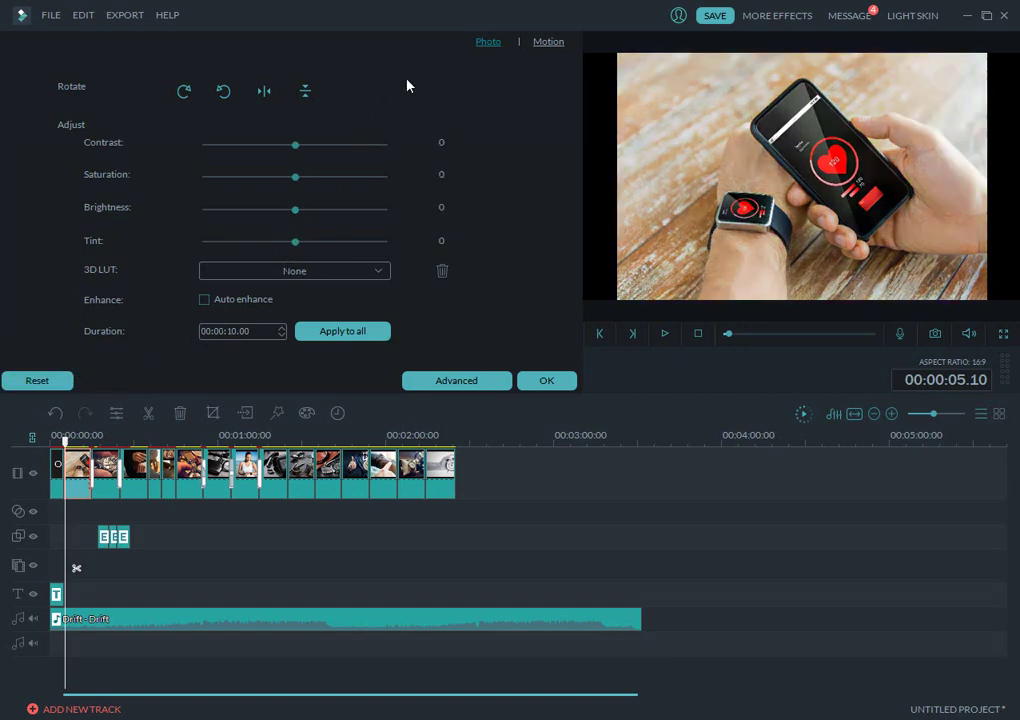
Open the photo motion presets and apply Flip Down1 to the image of the woman on the beach.
left_click(548, 43)
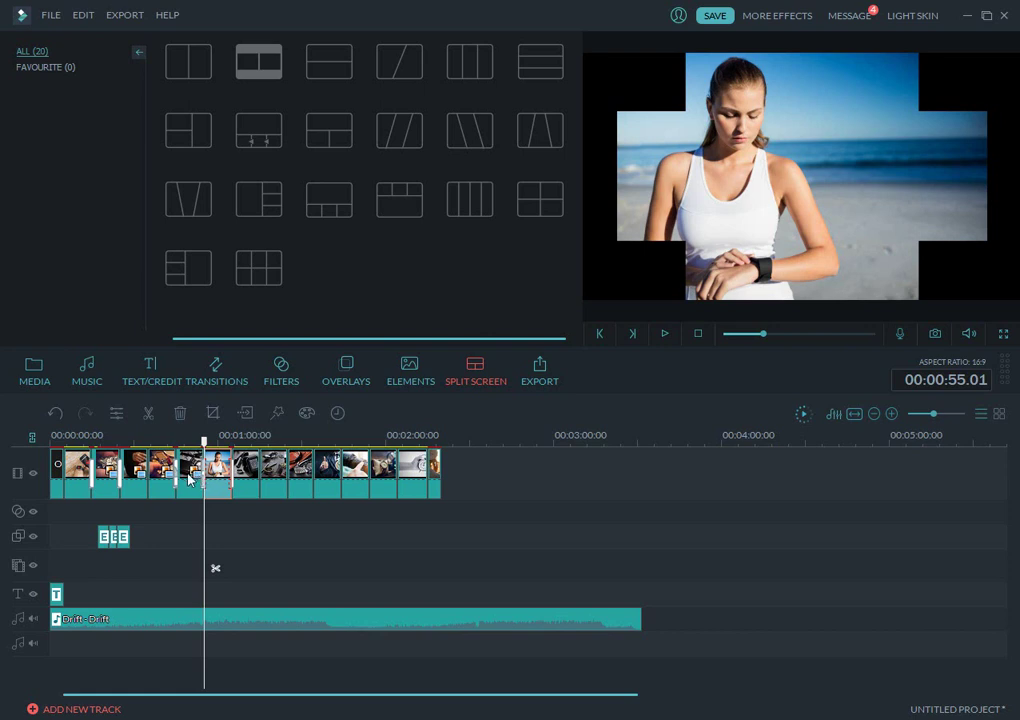
double_click(190, 479)
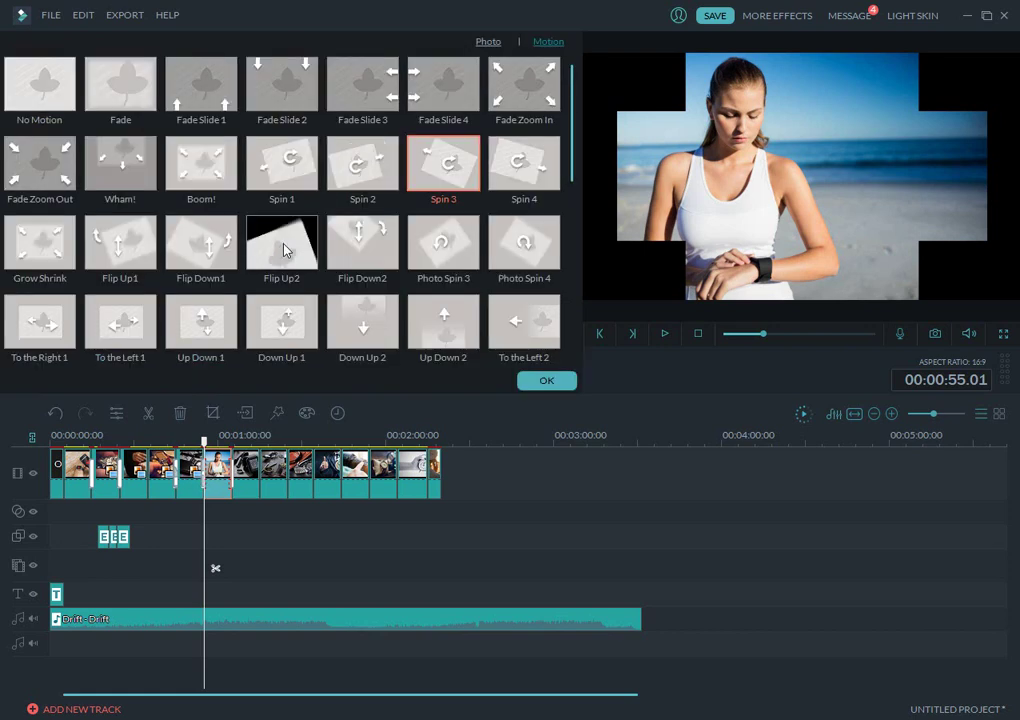
left_click(202, 251)
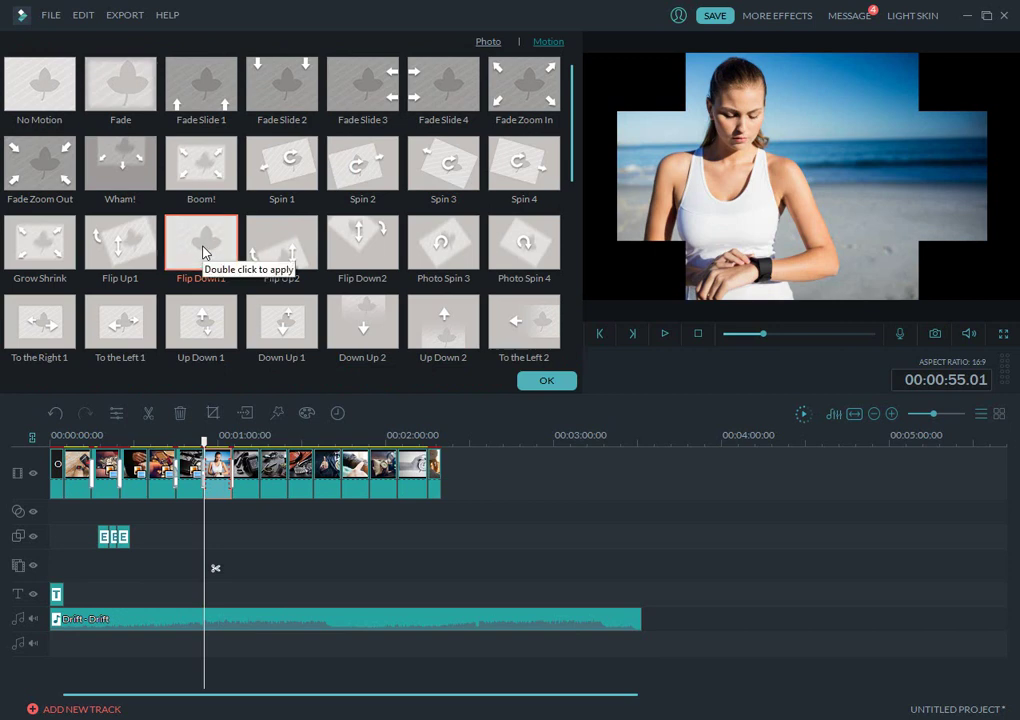
left_click(533, 381)
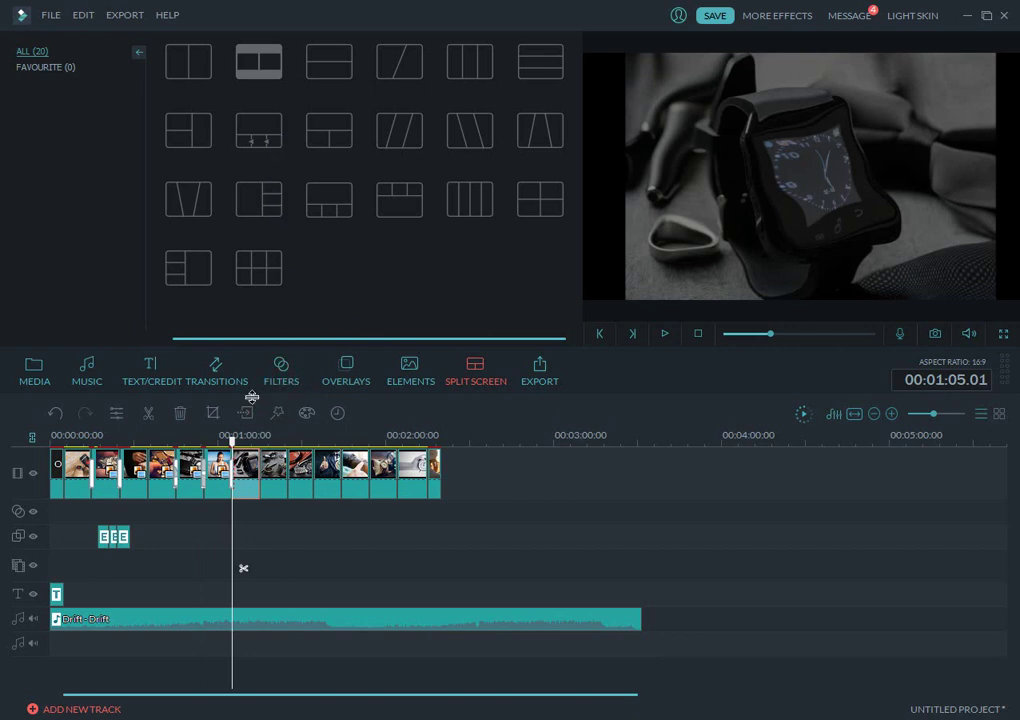
Apply the Fade Zoom In motion to the black-and-white watch image that follows the beach image.
double_click(246, 470)
left_click(515, 96)
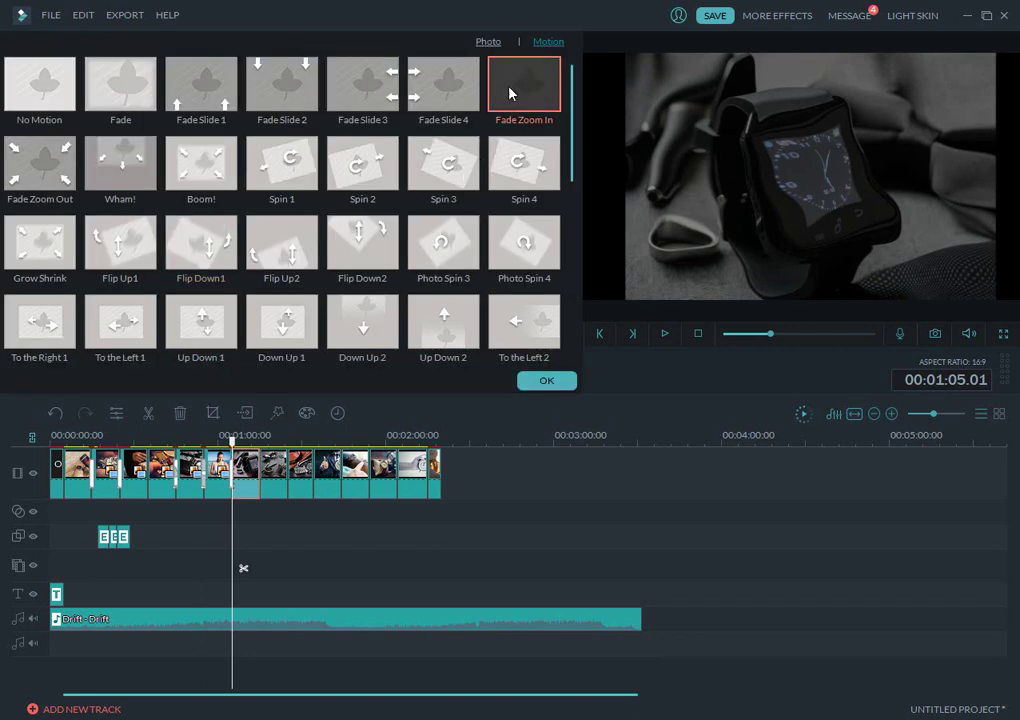
left_click(547, 381)
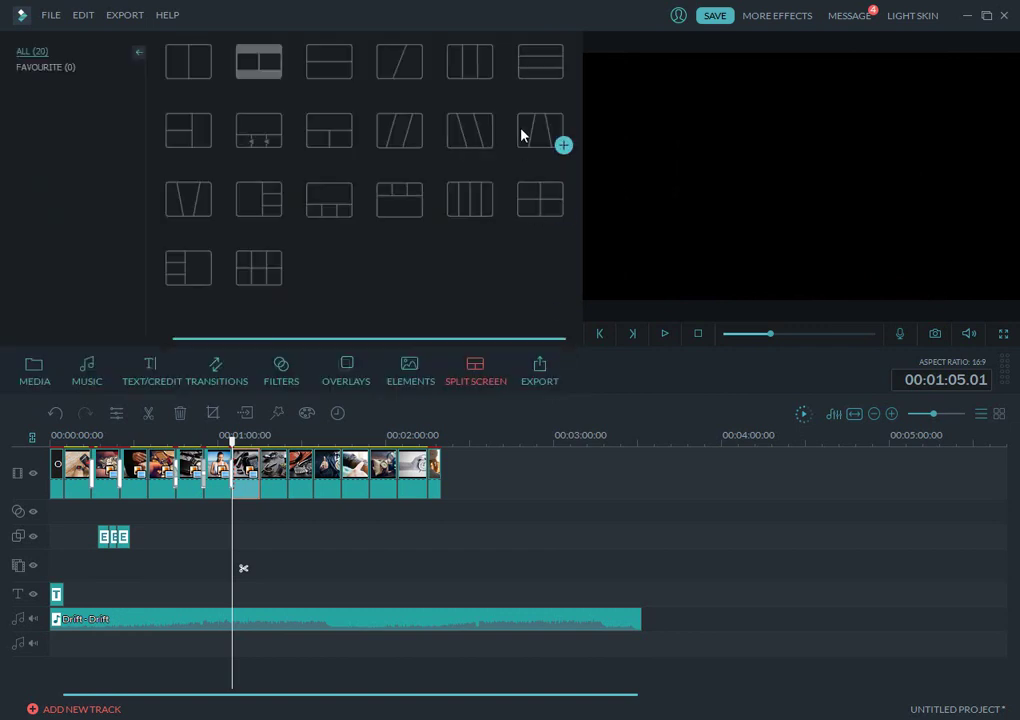
Play the slideshow from about 30 seconds to check the image motions and pause it on the beach image.
left_click_drag(141, 440, 135, 440)
left_click(665, 334)
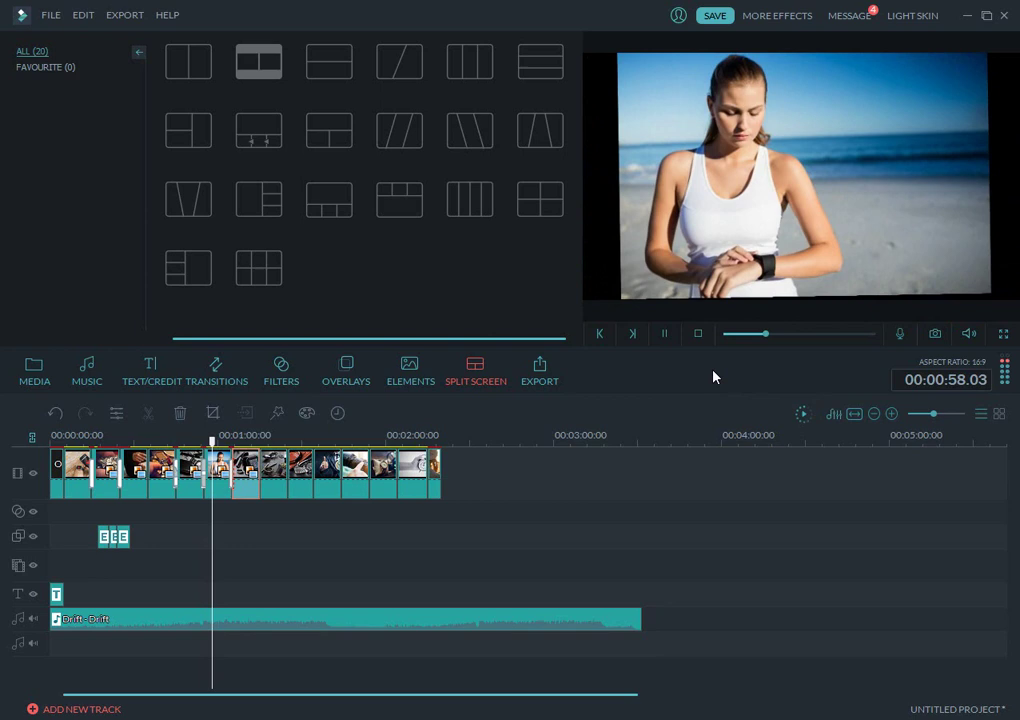
left_click(664, 334)
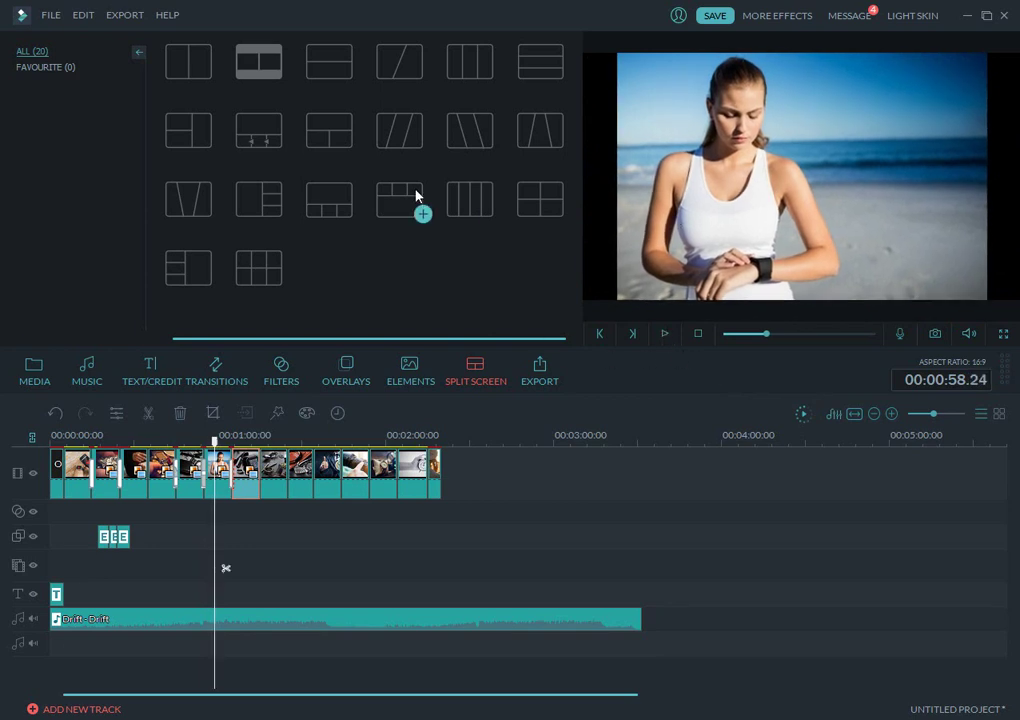
Browse the Titles and Lower 3rds categories of the text library and preview the LowerThirds 5 template.
left_click(153, 378)
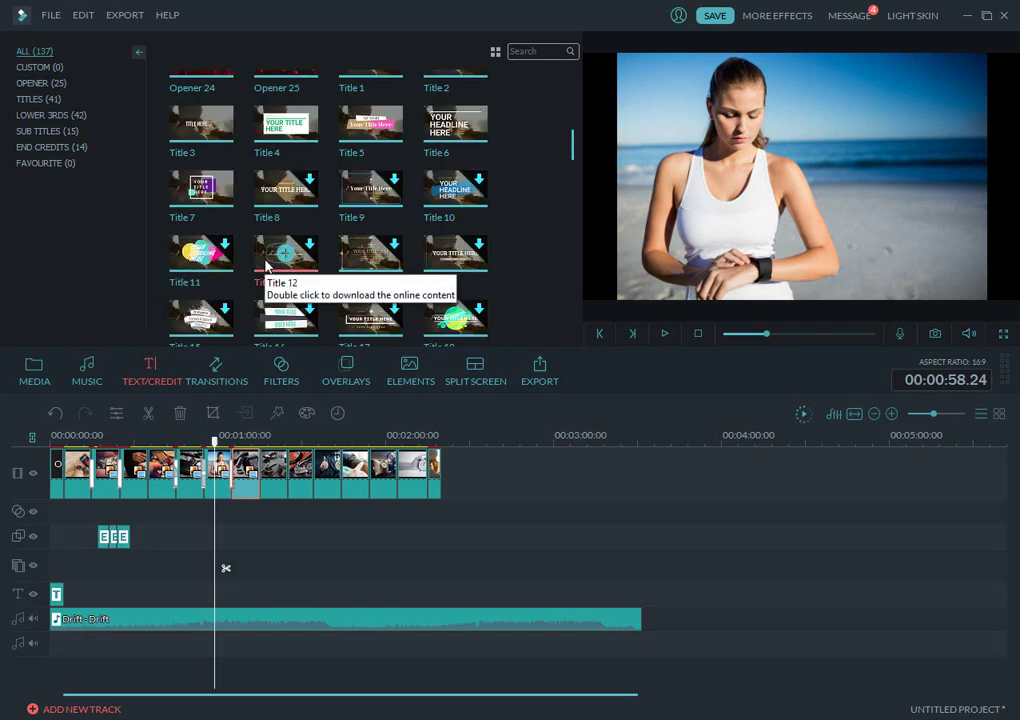
left_click_drag(571, 150, 571, 96)
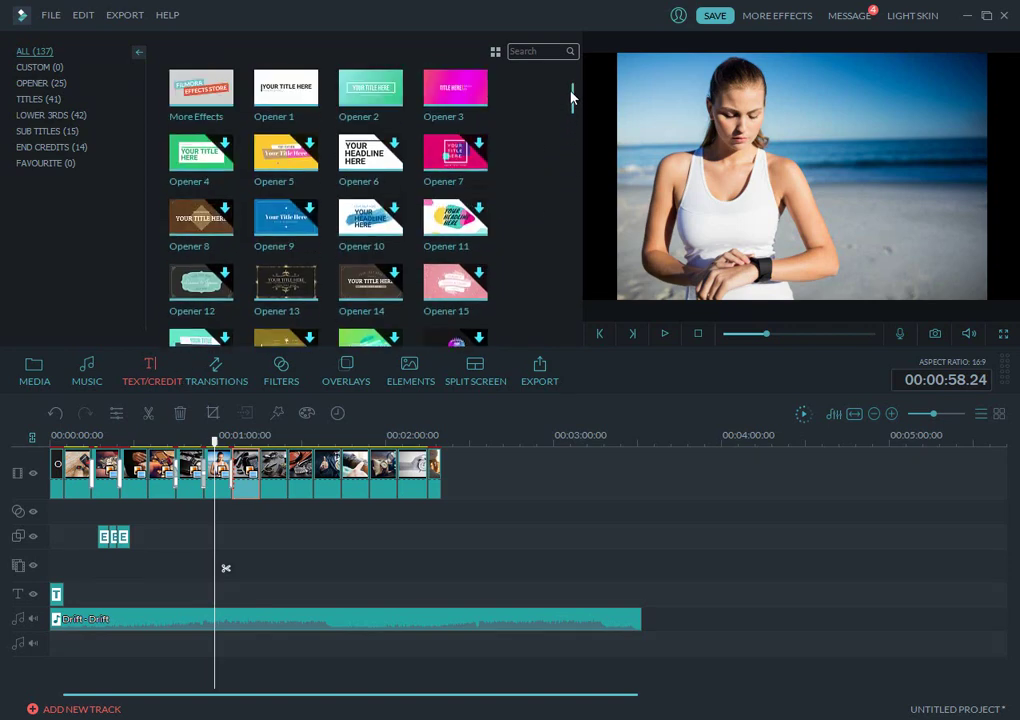
left_click(57, 102)
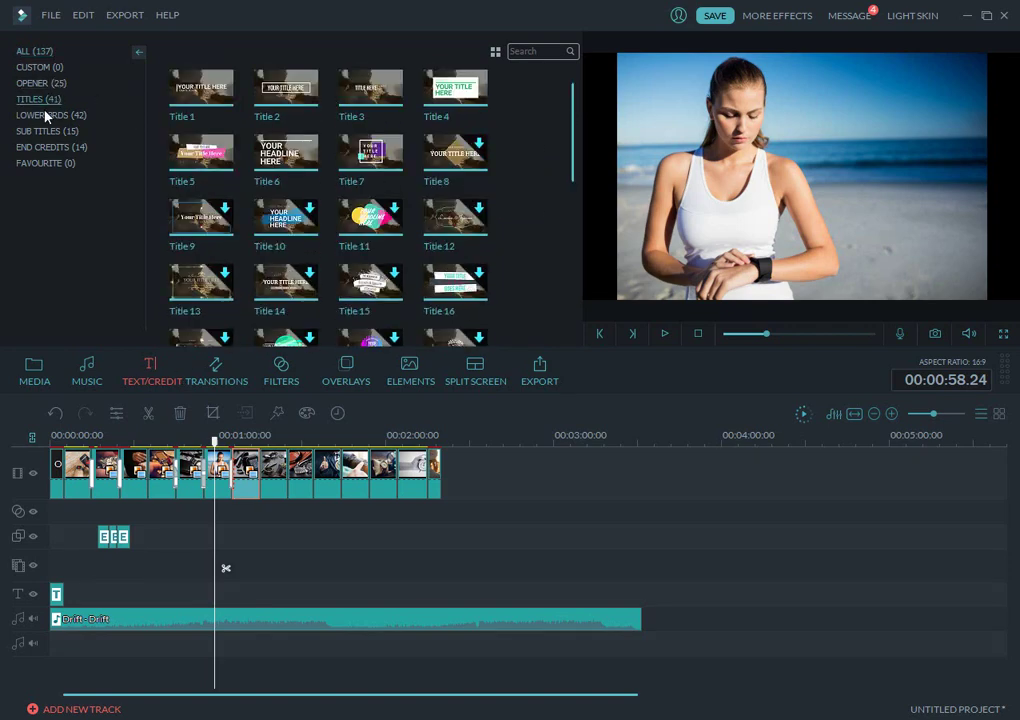
left_click(52, 115)
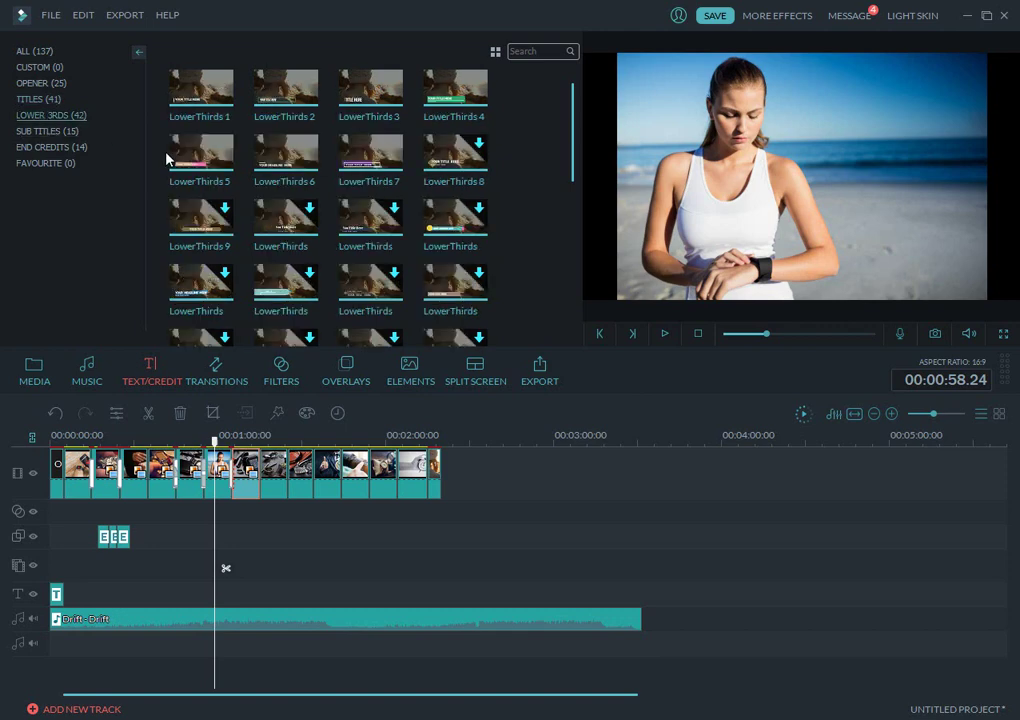
left_click(195, 153)
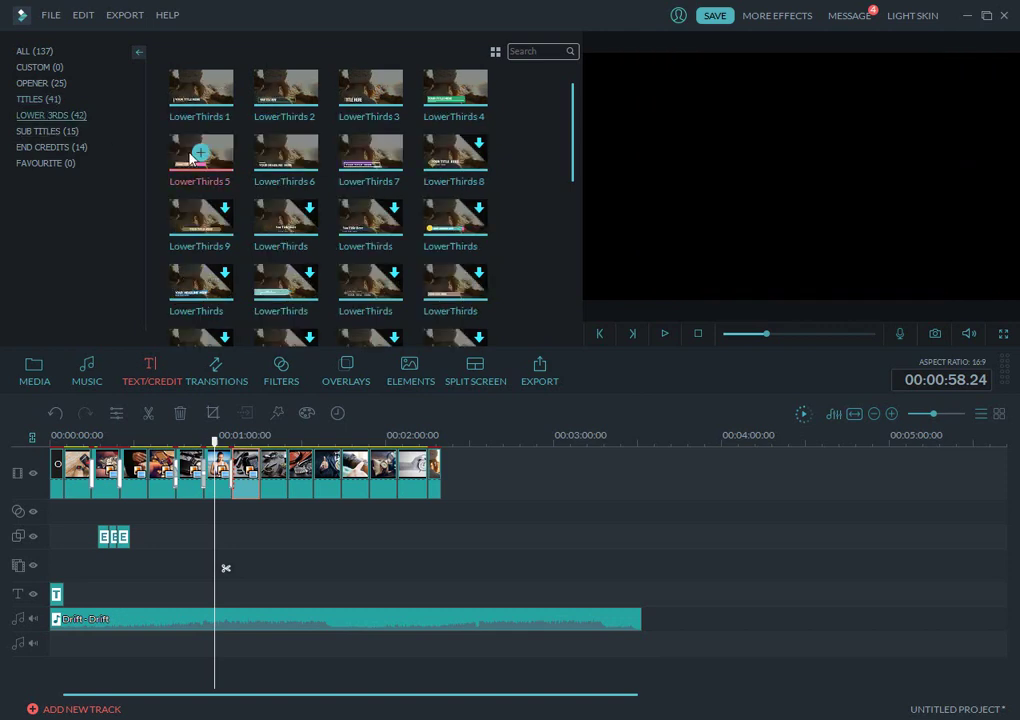
left_click(662, 337)
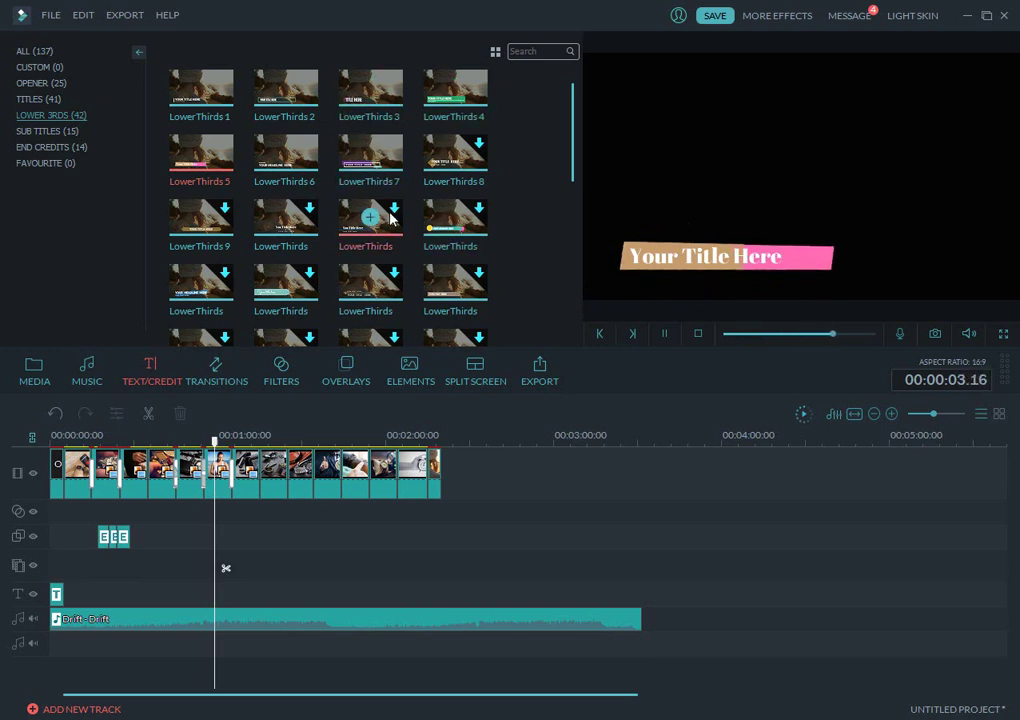
scroll(400, 225, "down", 5)
scroll(440, 290, "up", 5)
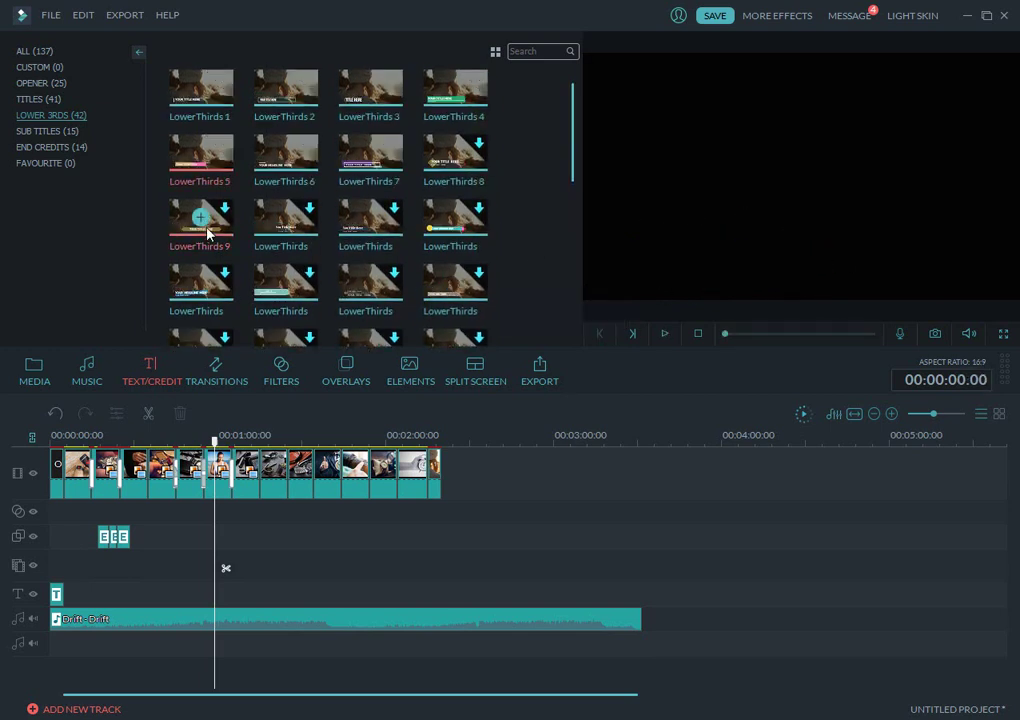
Look through the Sub Titles and End Credits categories and preview the Credits 6 template.
left_click(58, 133)
left_click(285, 153)
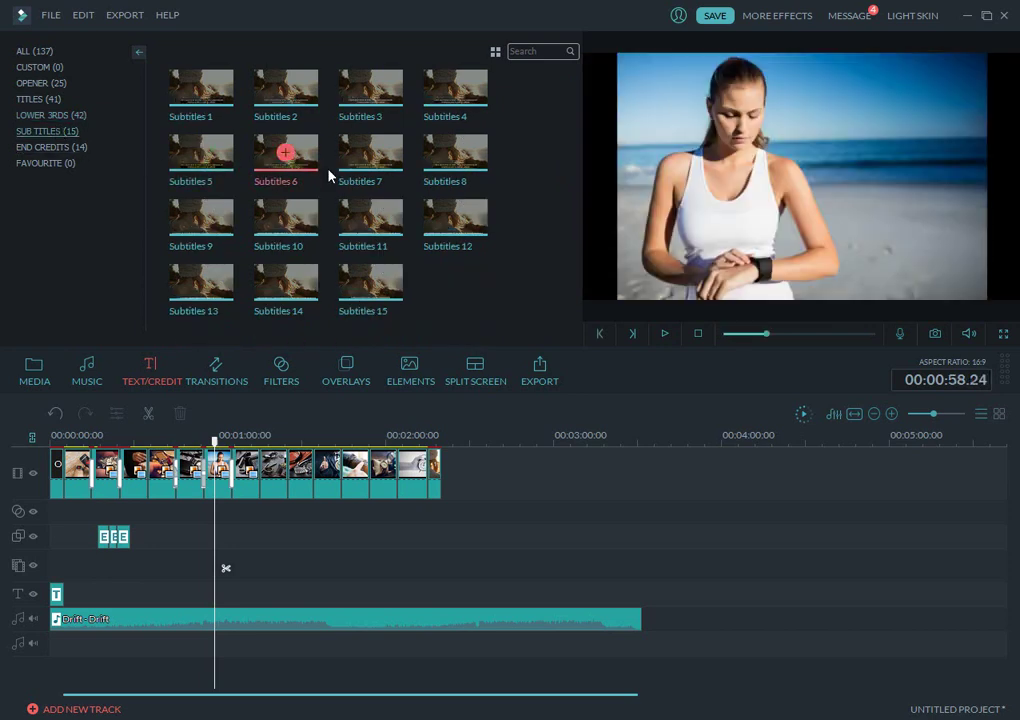
left_click(60, 148)
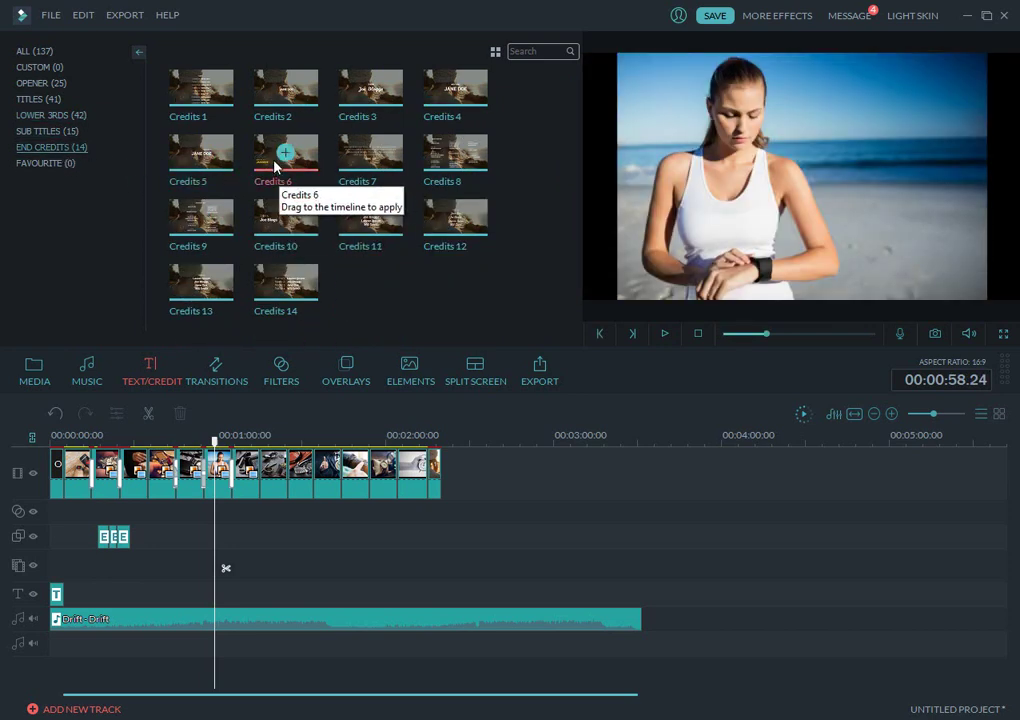
left_click(270, 166)
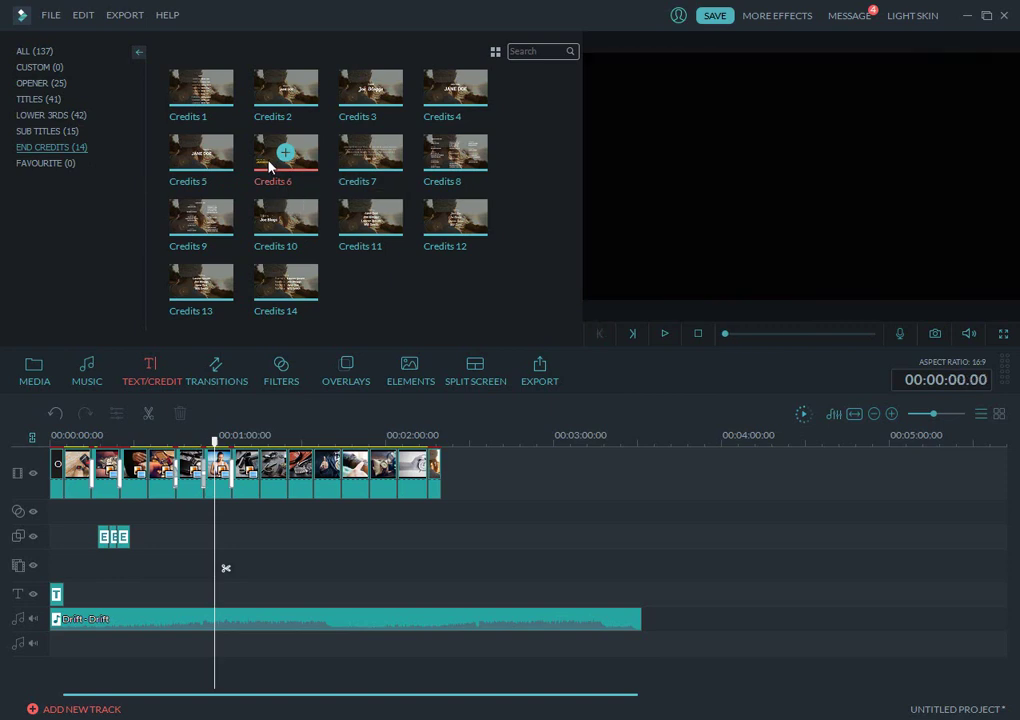
left_click(664, 336)
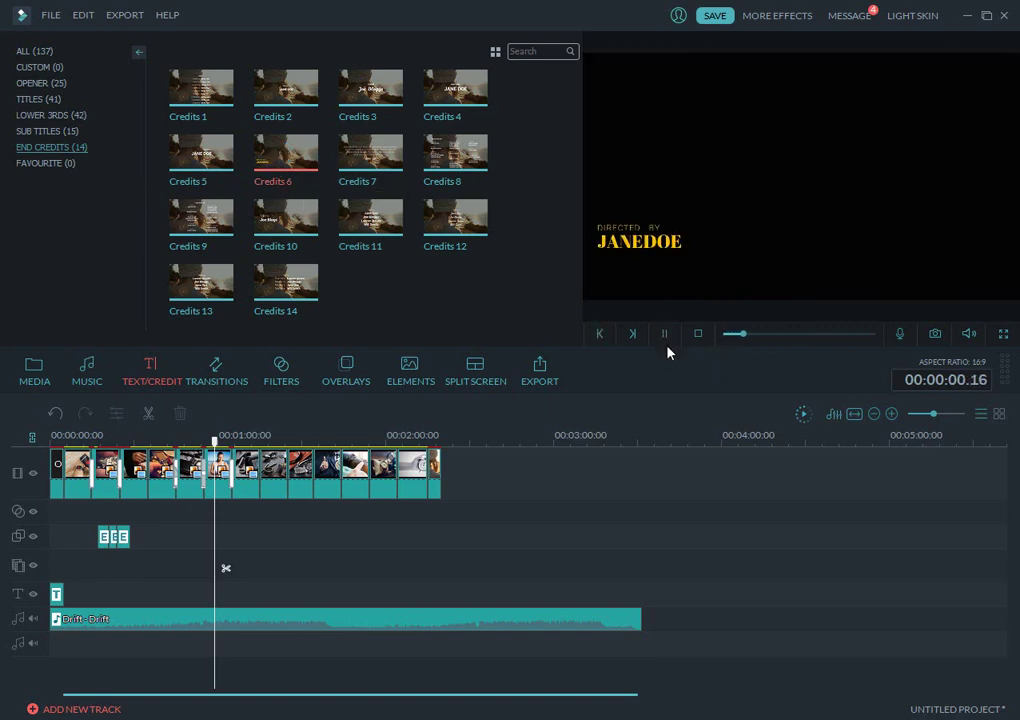